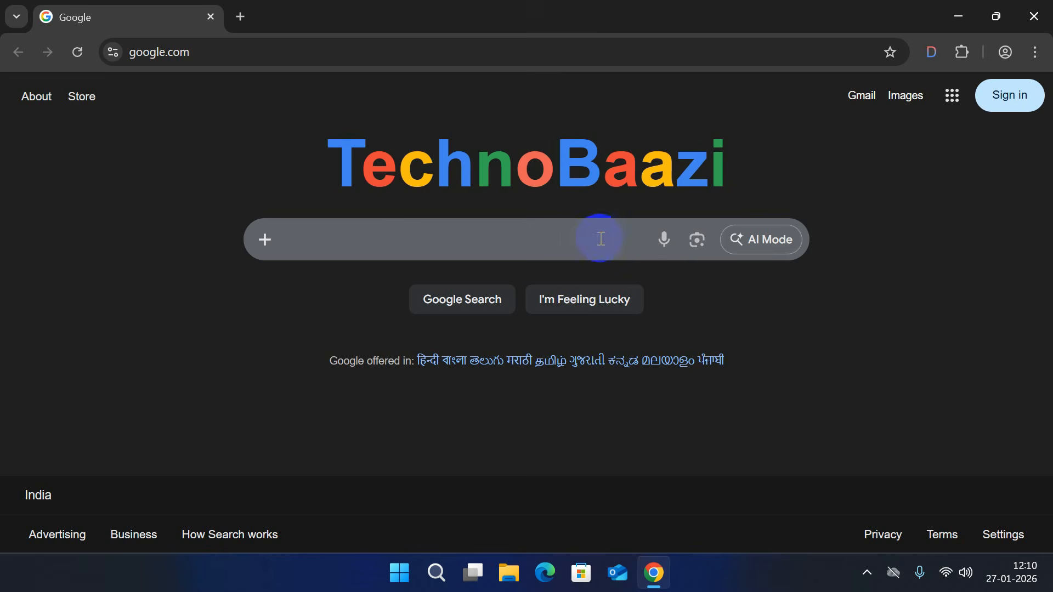
Search the web for rufus, open the official rufus.ie site and download the standard Windows x64 release rufus-4.11.exe
left_click(580, 240)
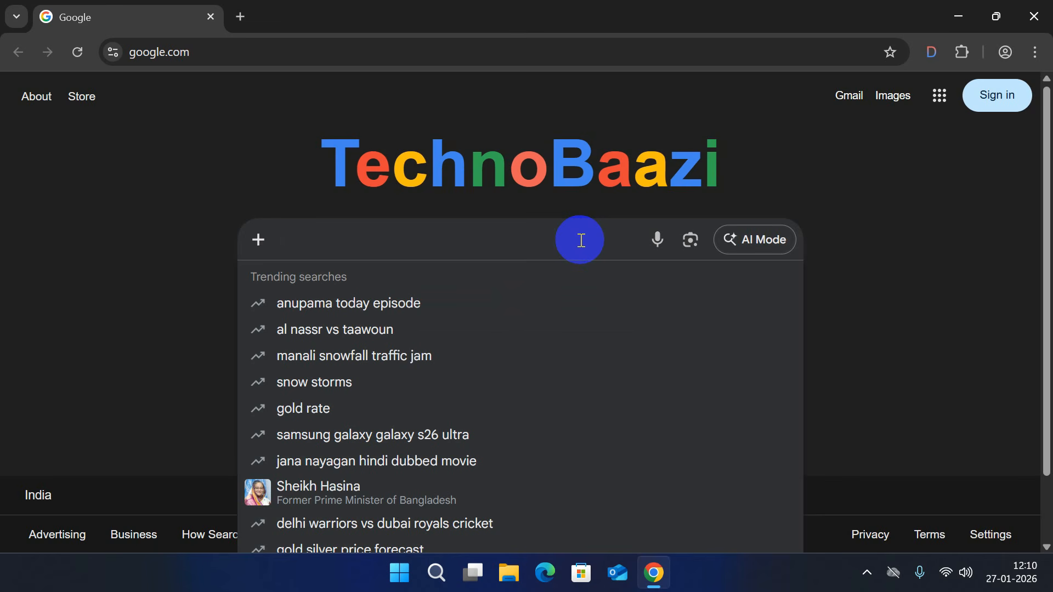
type("rufus")
key("Return")
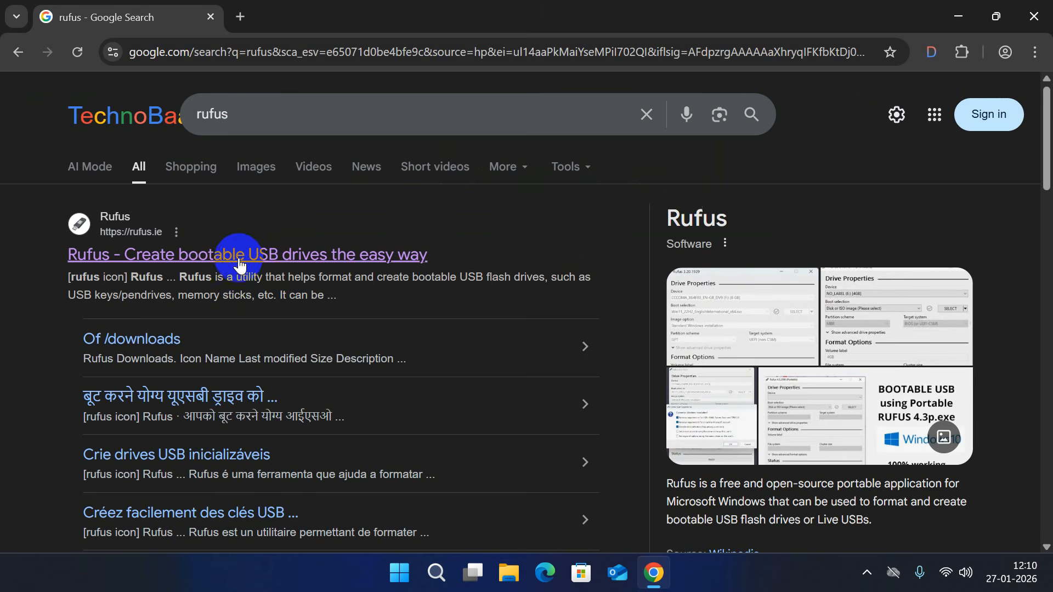
left_click(279, 256)
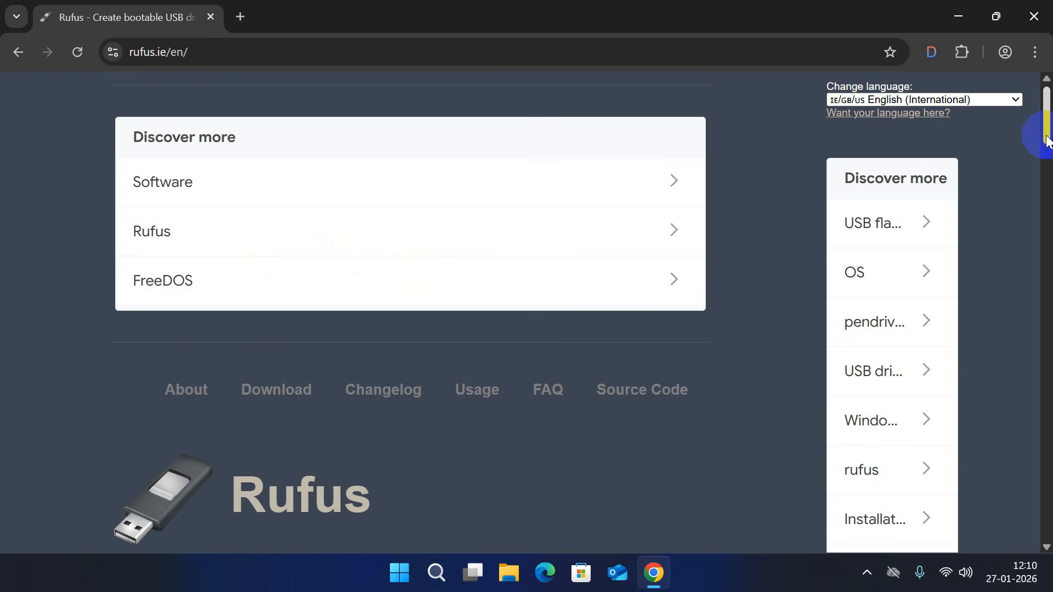
left_click_drag(1048, 142, 907, 283)
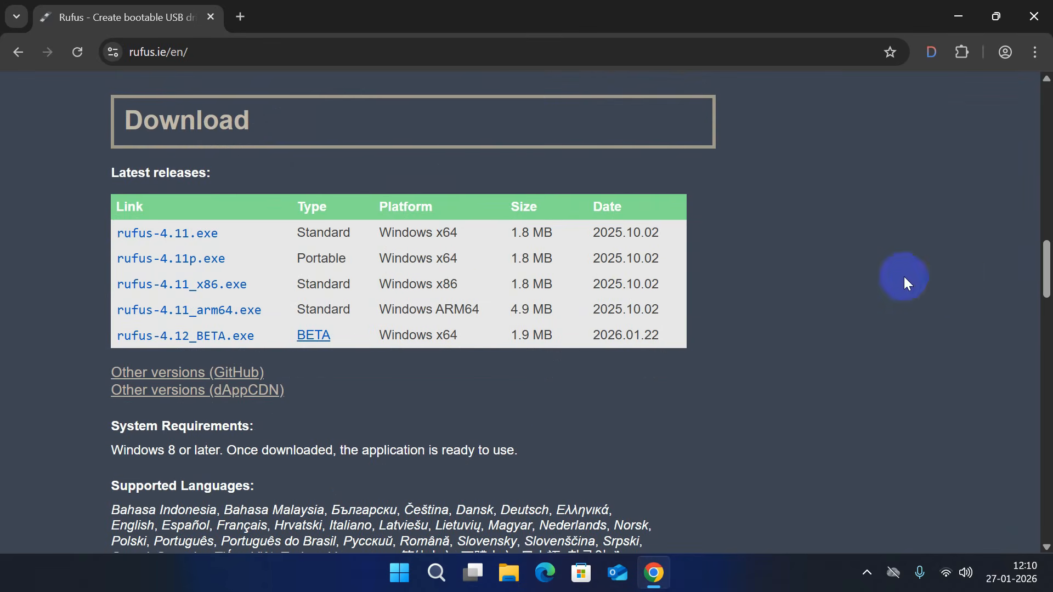
left_click(206, 236)
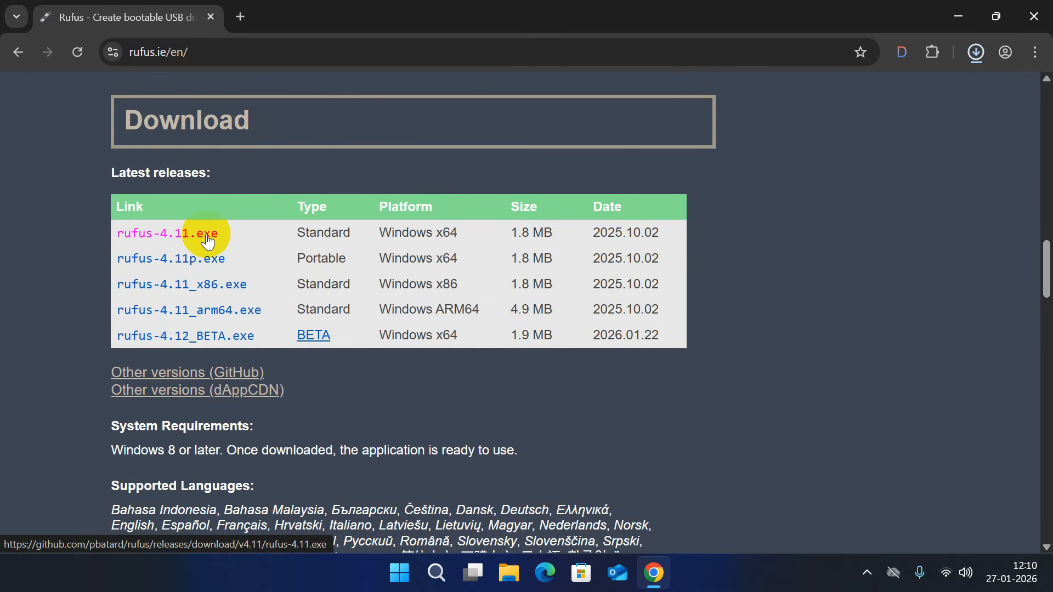
left_click(936, 92)
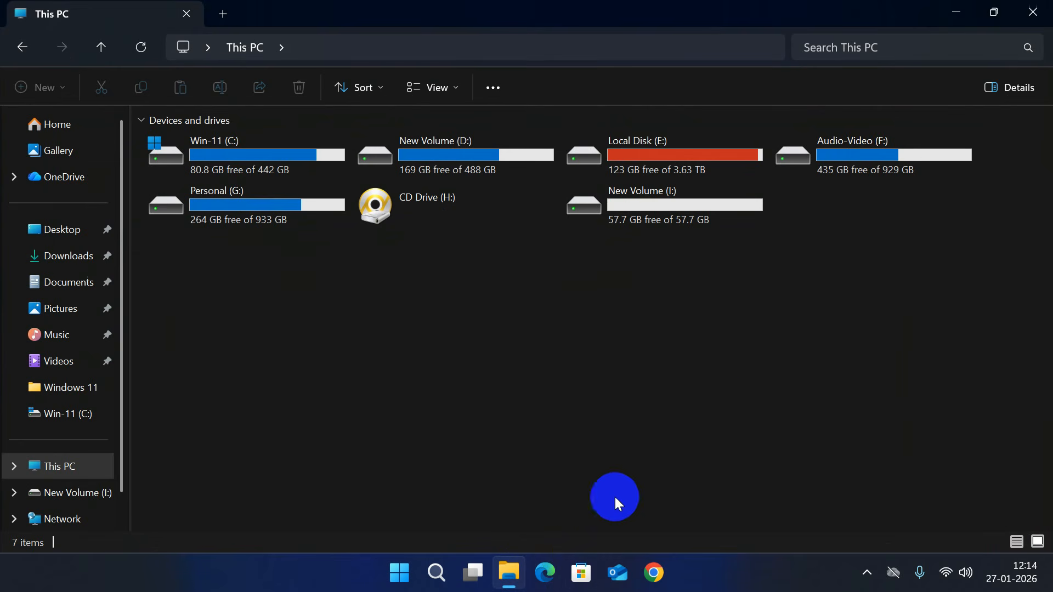
Check the New Volume (I:) USB drive in This PC, and run rufus-4.11 from Downloads as administrator, allowing it to make changes
left_click_drag(832, 267, 627, 199)
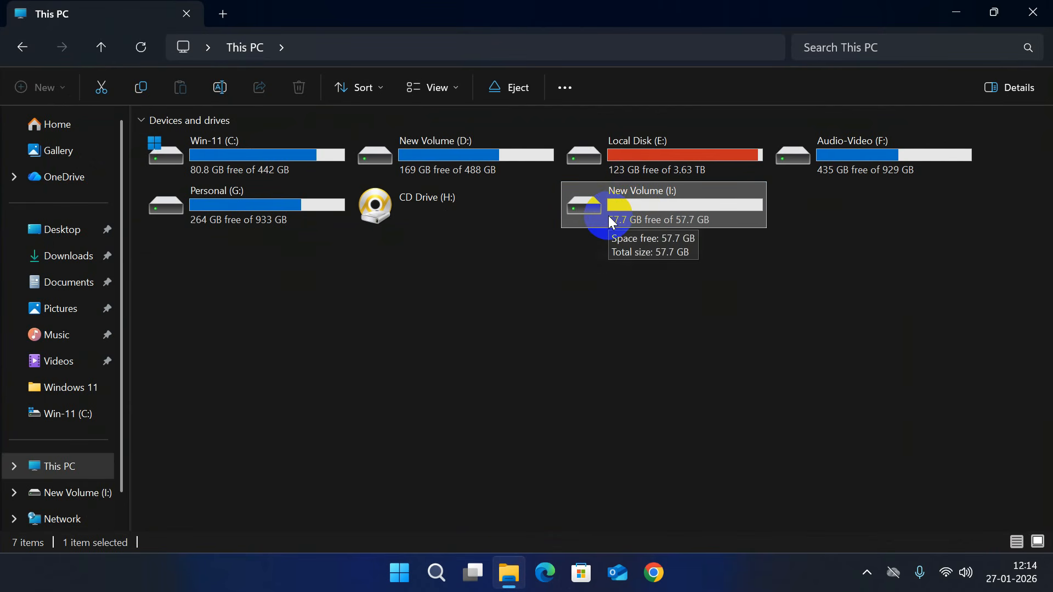
left_click(62, 267)
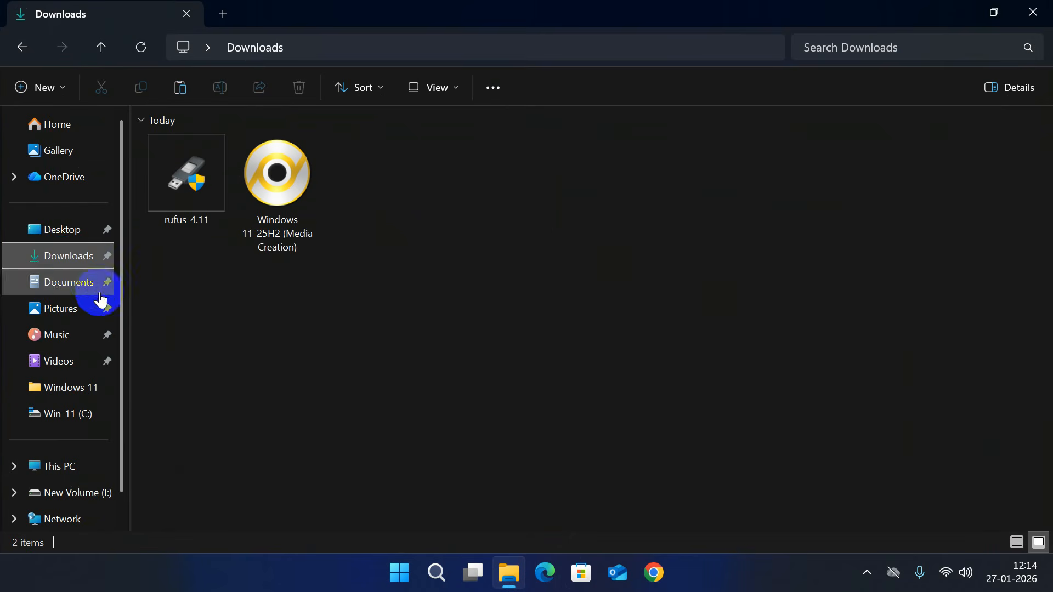
right_click(186, 186)
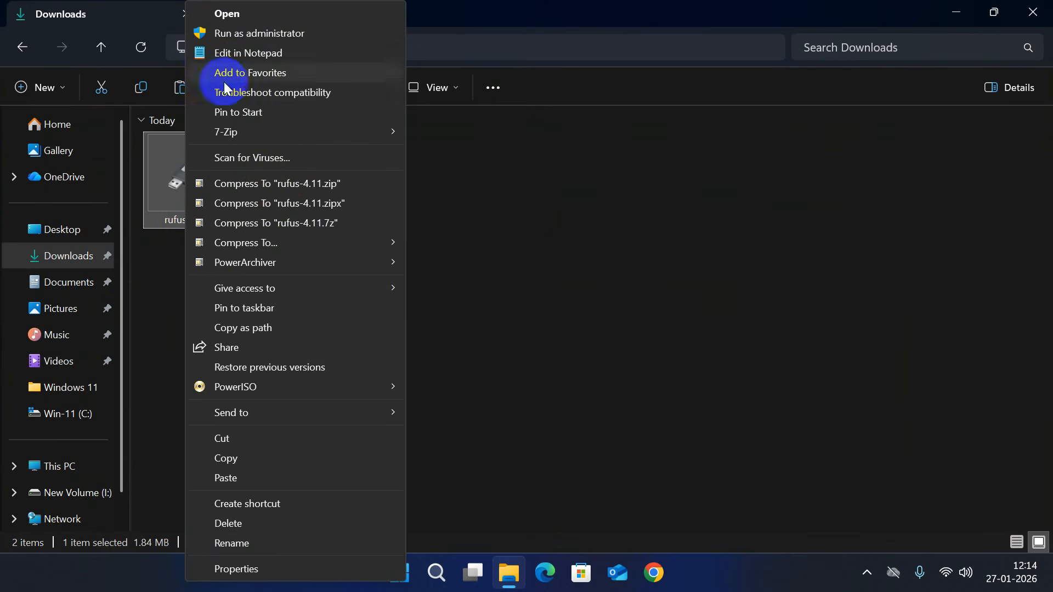
left_click(236, 35)
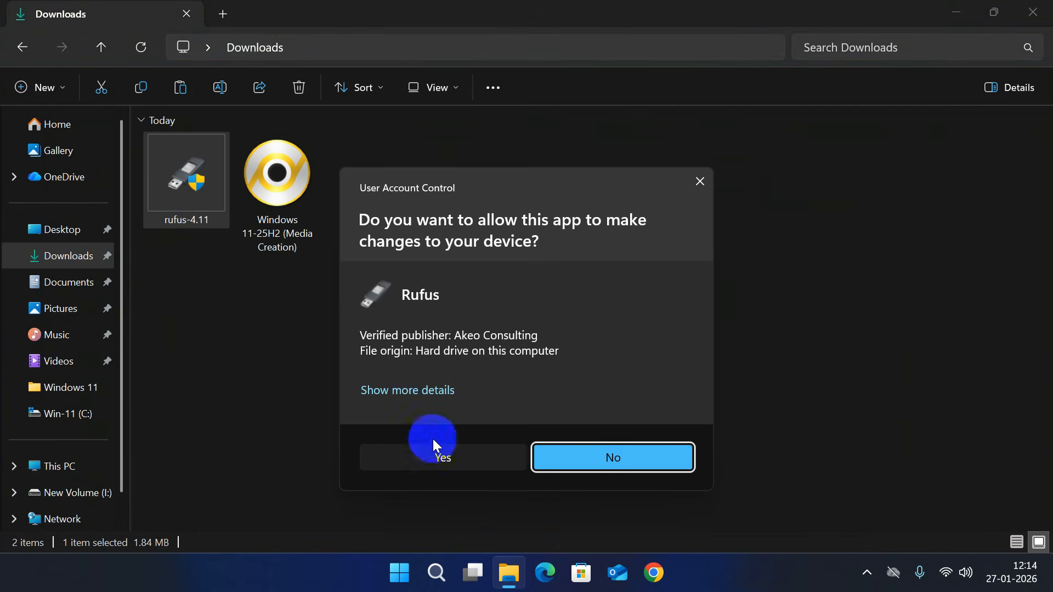
left_click(436, 445)
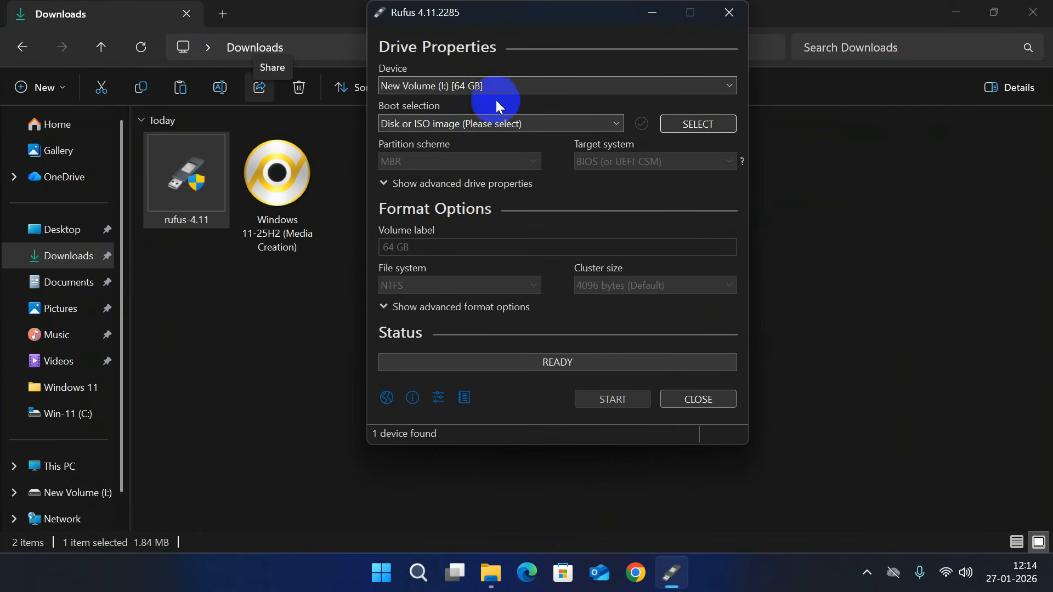
Choose New Volume (I:) [64 GB] as the device and load the Windows 11-25H2 (Media Creation) ISO from Downloads as the boot image
left_click(479, 83)
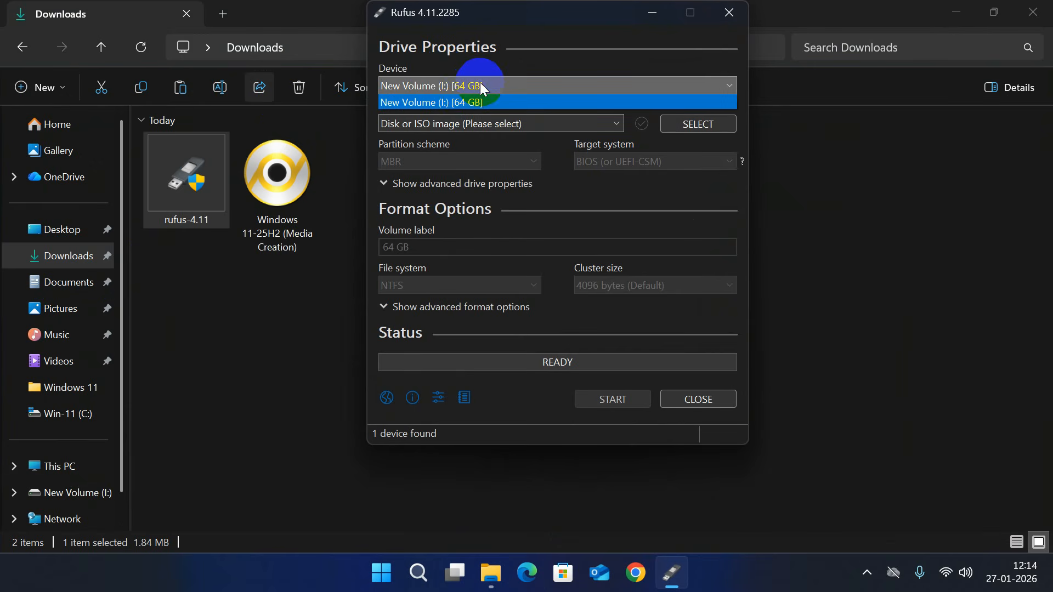
left_click(458, 103)
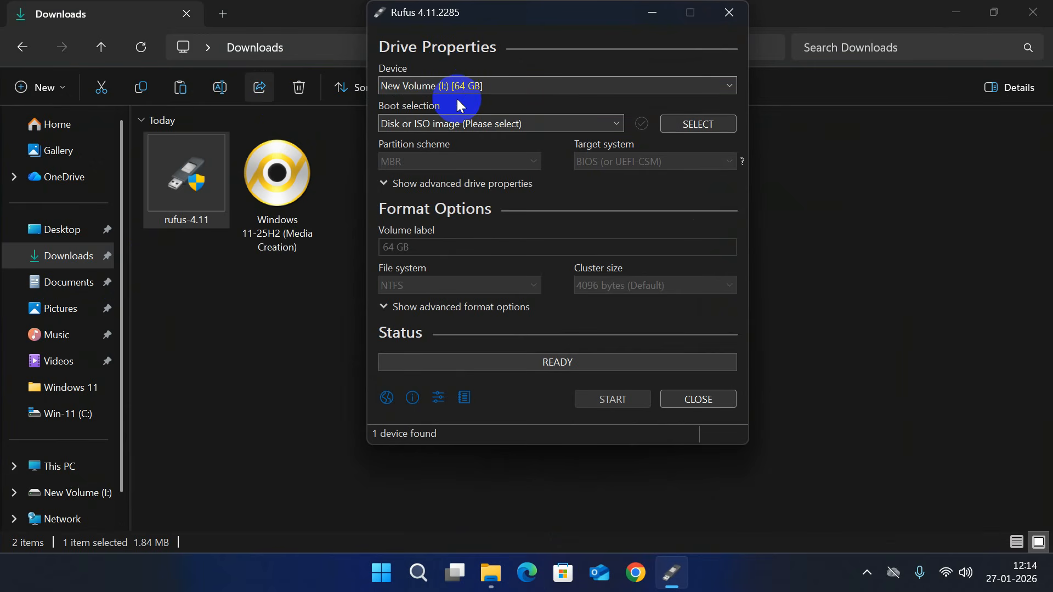
left_click(701, 124)
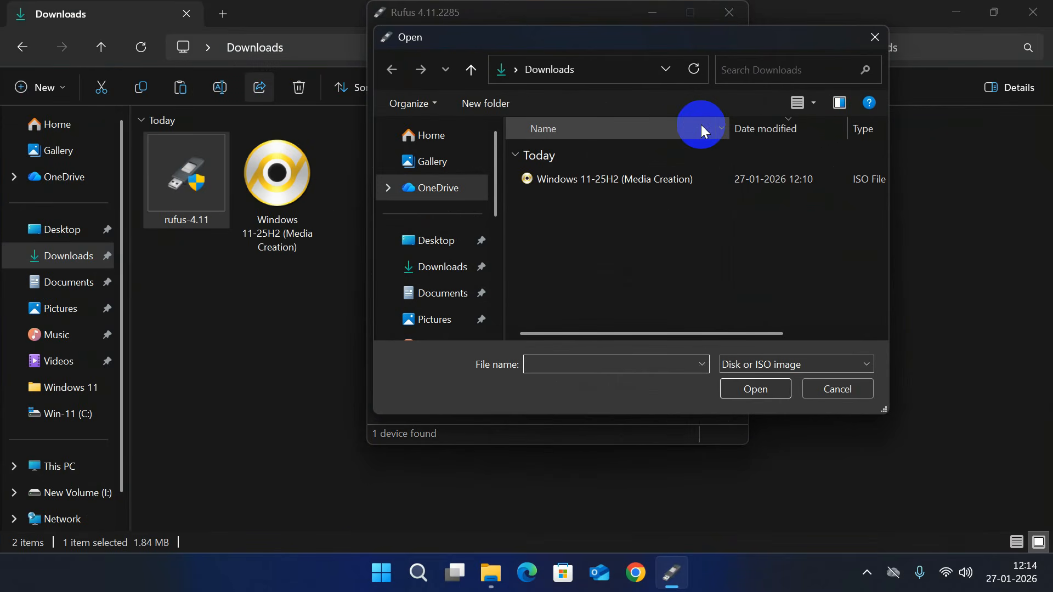
left_click(602, 179)
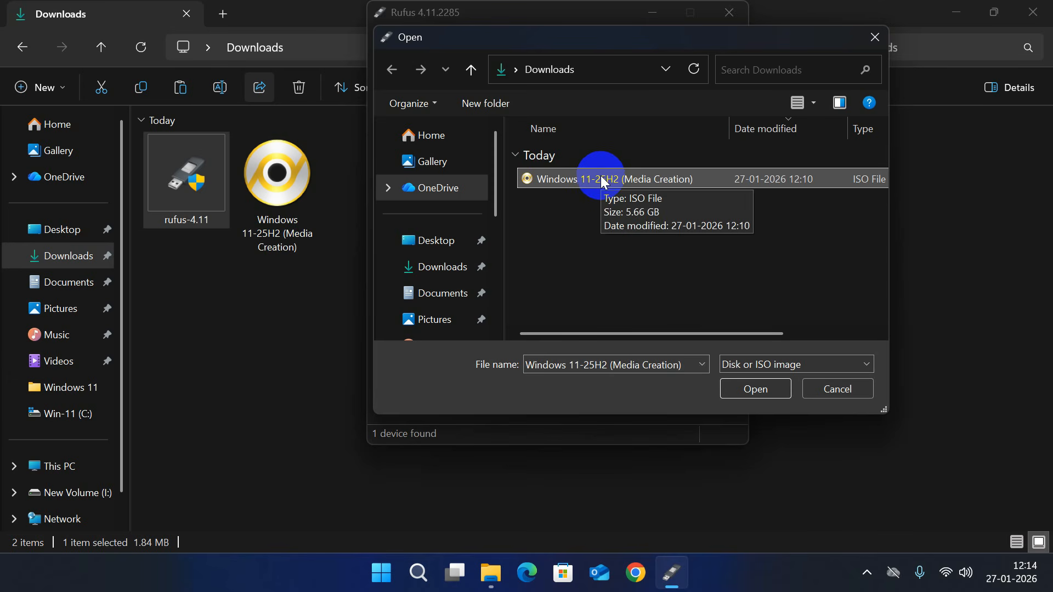
left_click(755, 388)
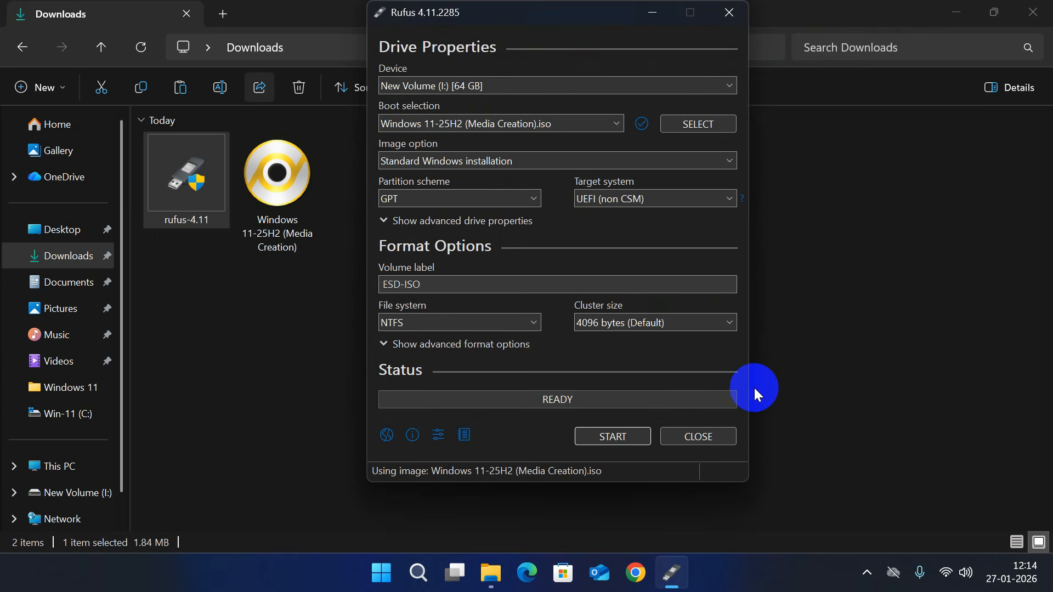
Keep the GPT partition scheme and UEFI (non CSM) target system, and set the volume label to Win-11
left_click(431, 198)
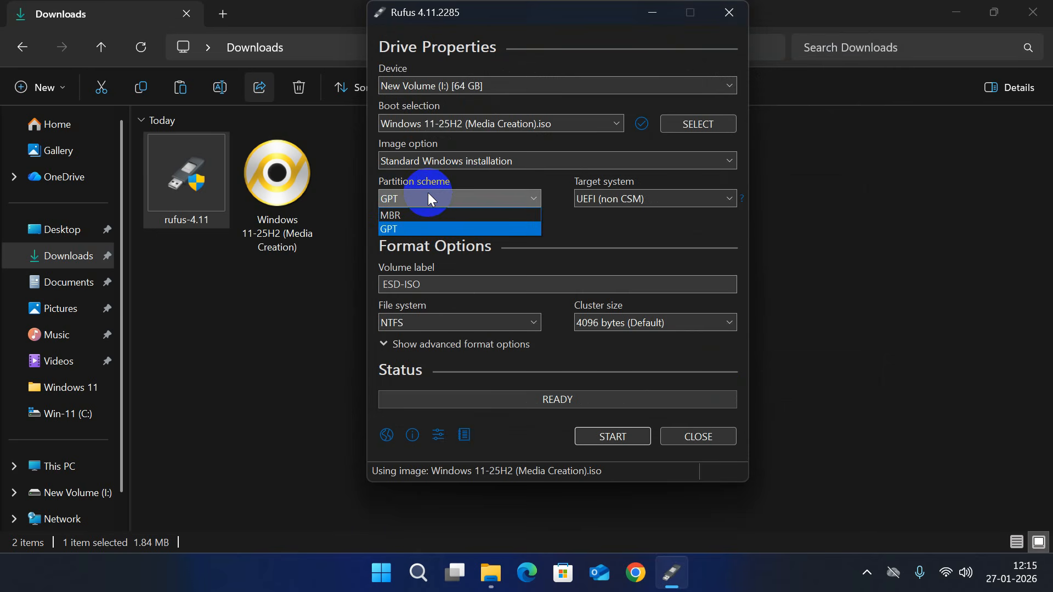
left_click(430, 197)
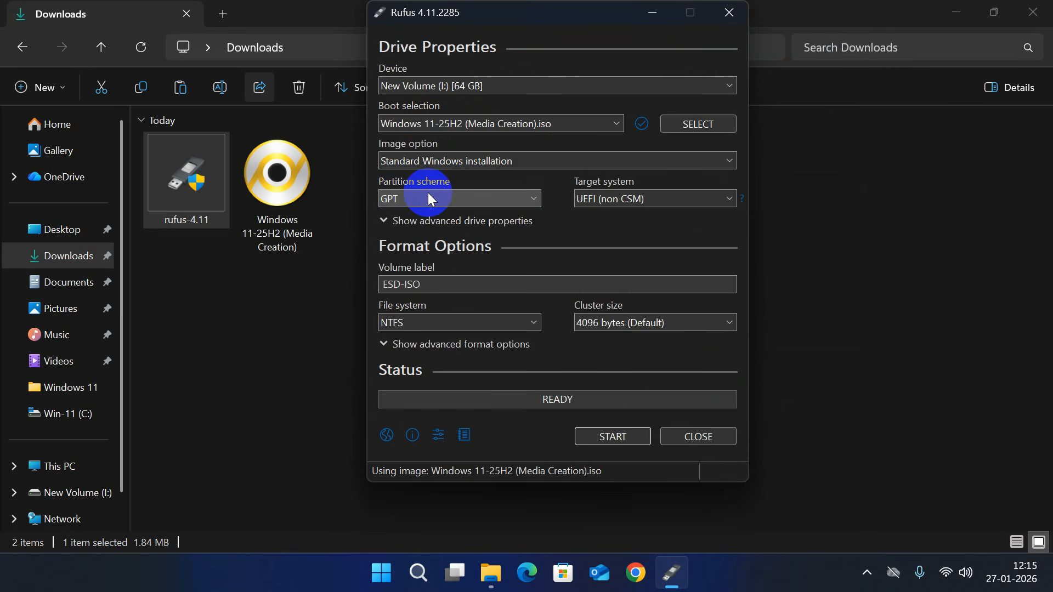
left_click(683, 198)
left_click(683, 199)
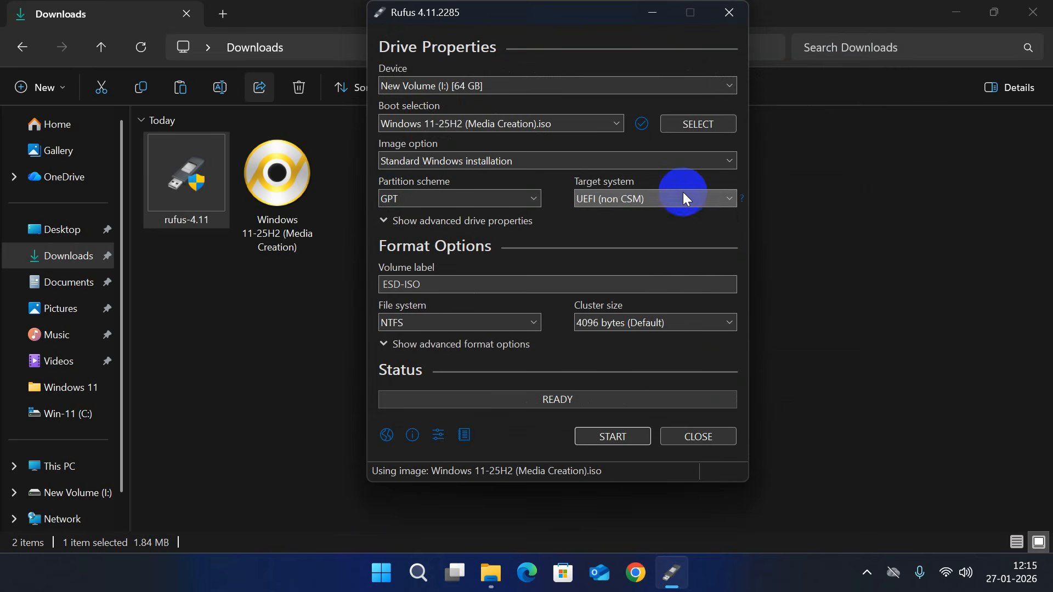
left_click(451, 287)
left_click_drag(451, 286, 321, 283)
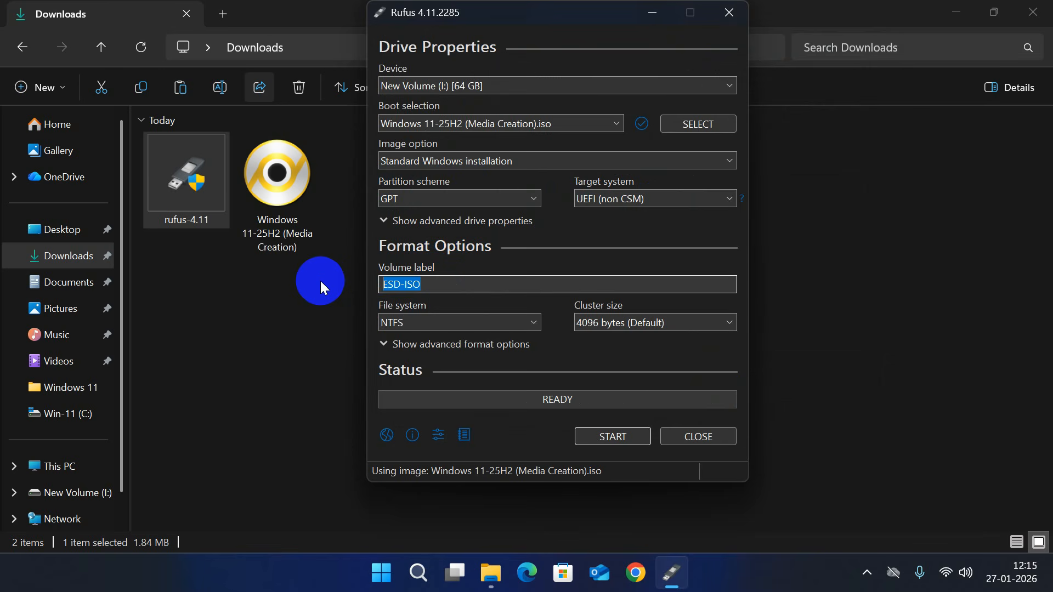
type("Win-11")
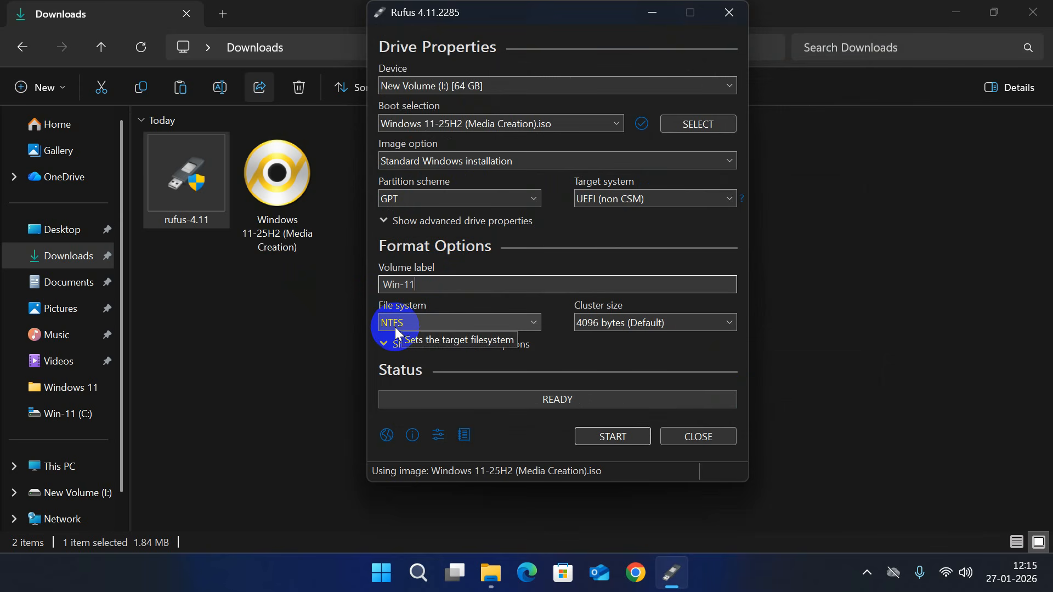
Create the bootable USB drive with the checked Windows customizations and local account, accepting data erasure, and close Rufus once writing completes
left_click(615, 441)
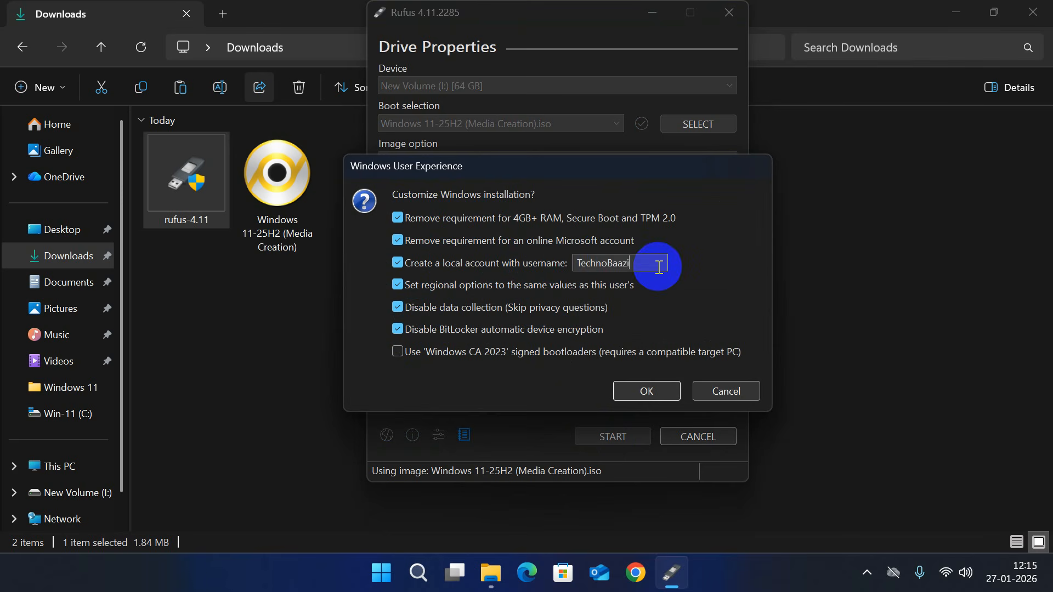
left_click_drag(662, 263, 556, 268)
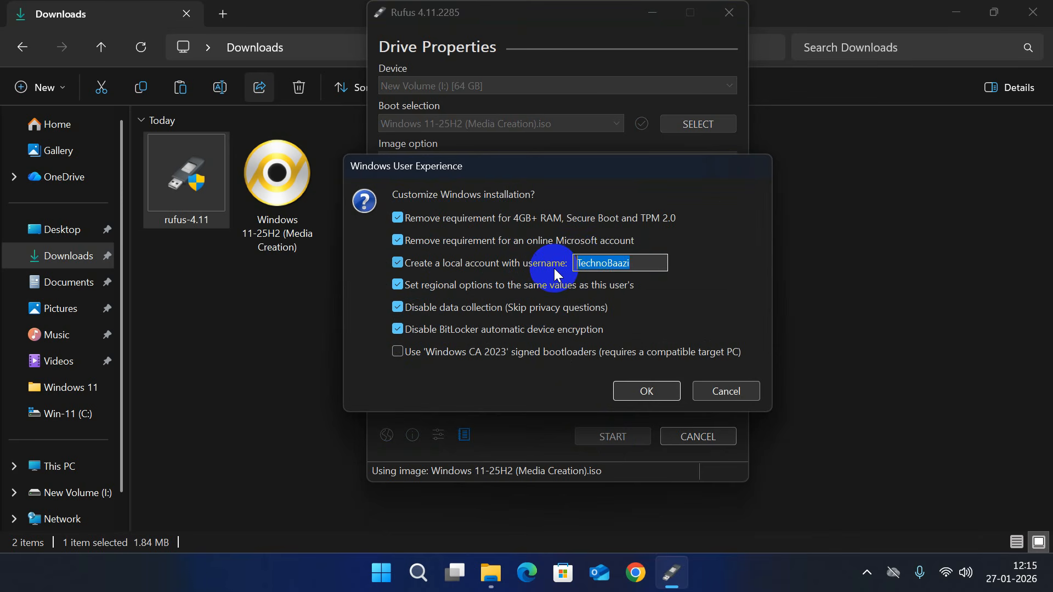
left_click(631, 393)
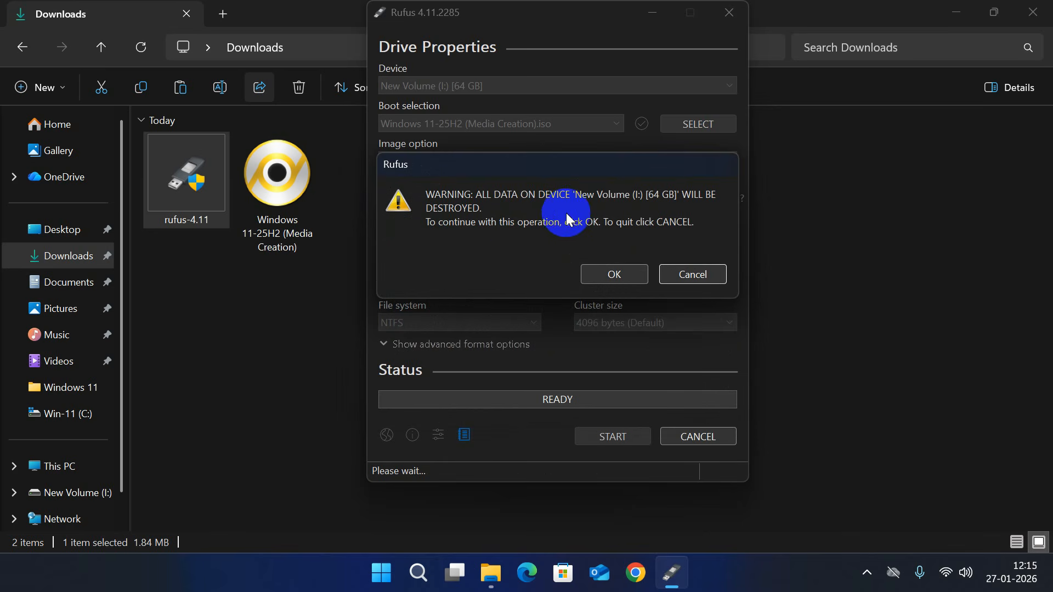
left_click(619, 274)
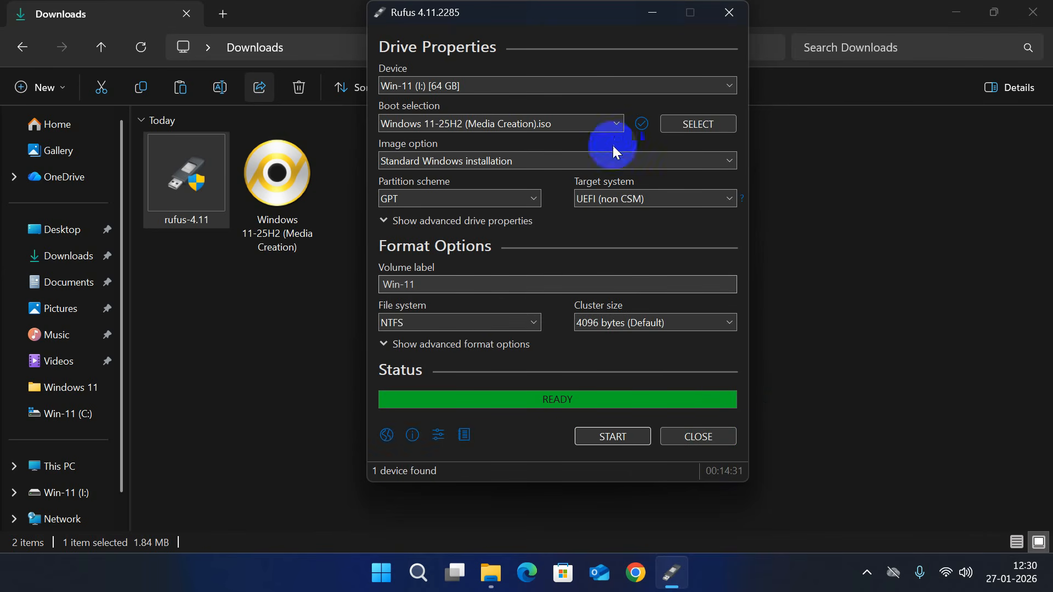
left_click(690, 436)
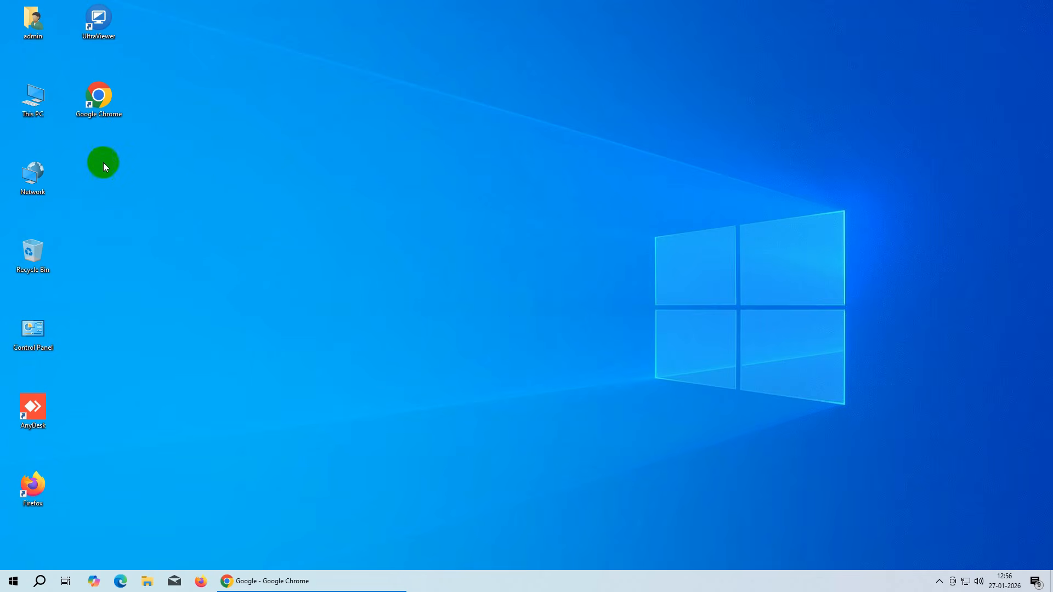
On the Windows 10 PC, open Local Disk (D:) from This PC and locate the Windows 11-25H2 (Media Creation) ISO file
left_click(37, 108)
double_click(38, 108)
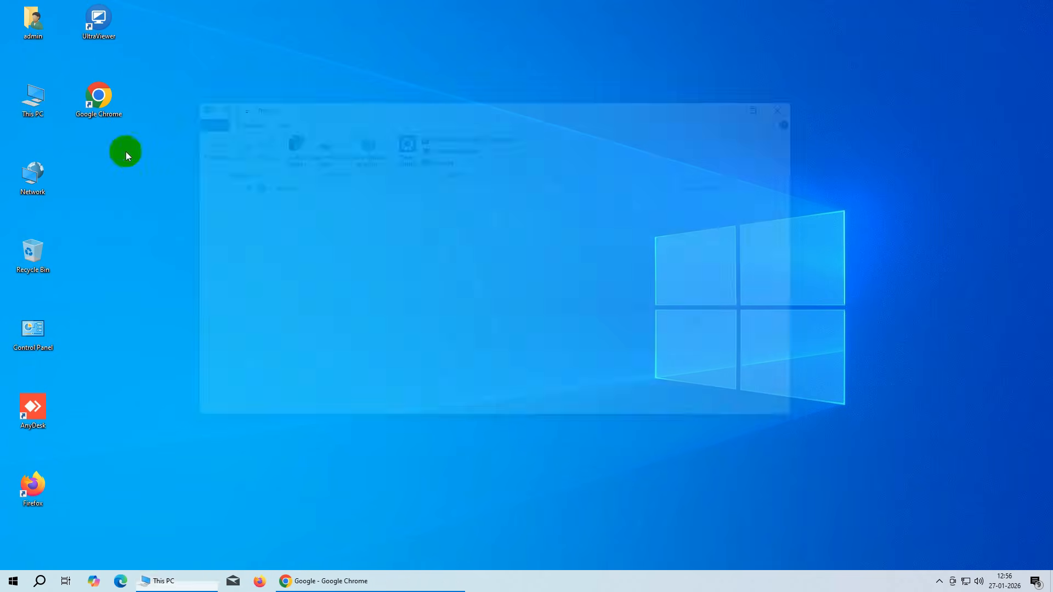
left_click(766, 105)
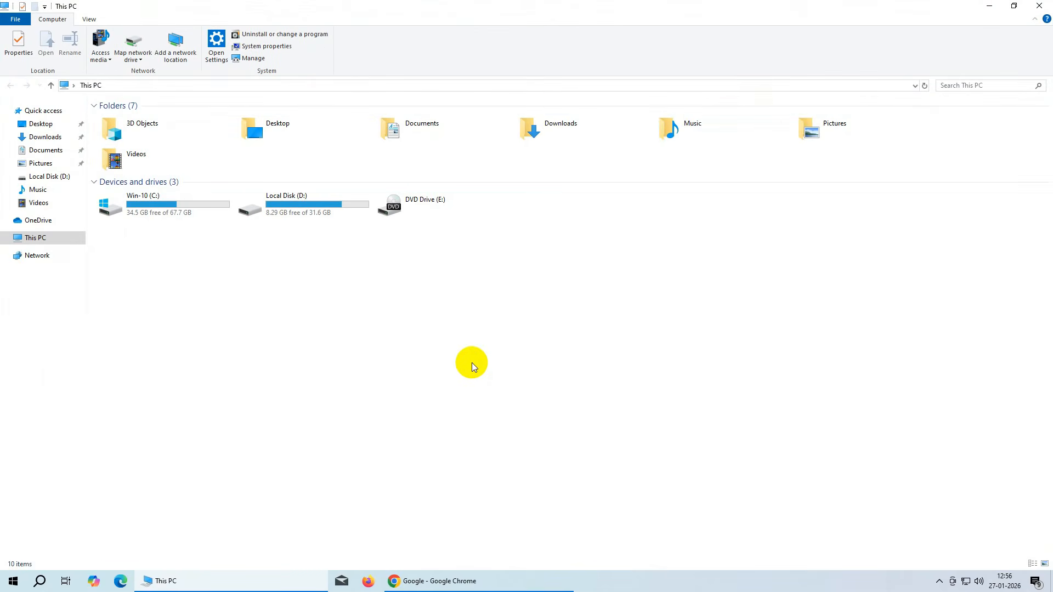
double_click(347, 212)
left_click(155, 129)
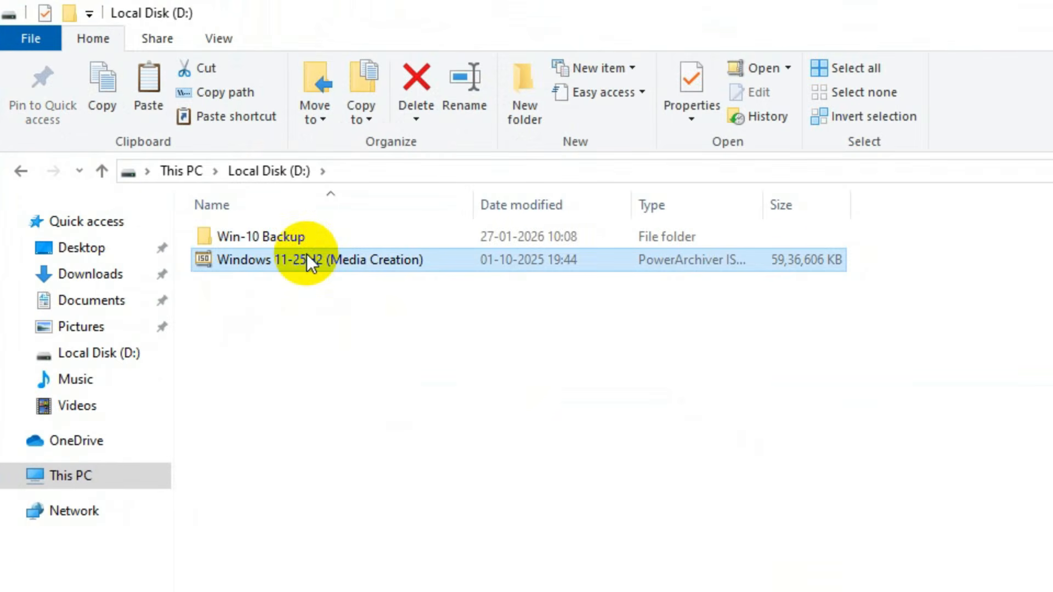
left_click(178, 167)
left_click(308, 420)
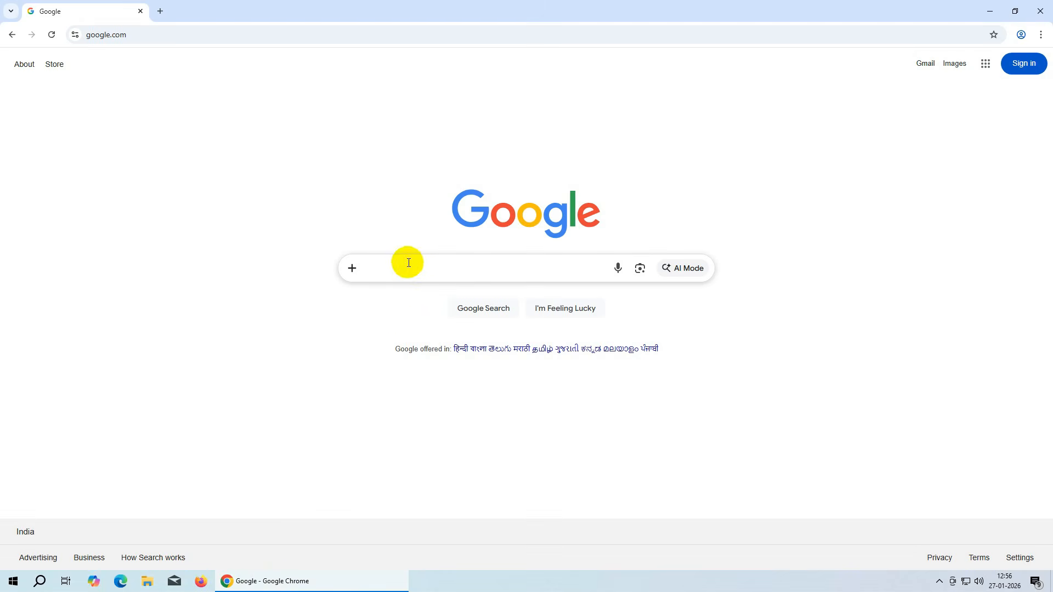
In Google Chrome, search for wintohdd and open the WinToHDD product page on easyuefi.com, highlighting its name and version heading
left_click(405, 266)
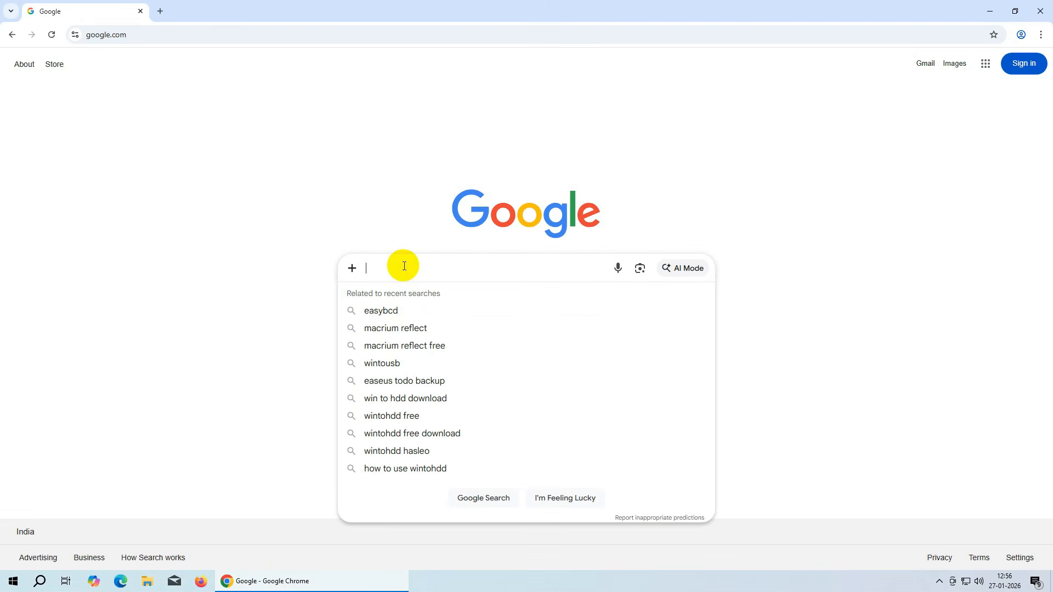
type("wintohdd")
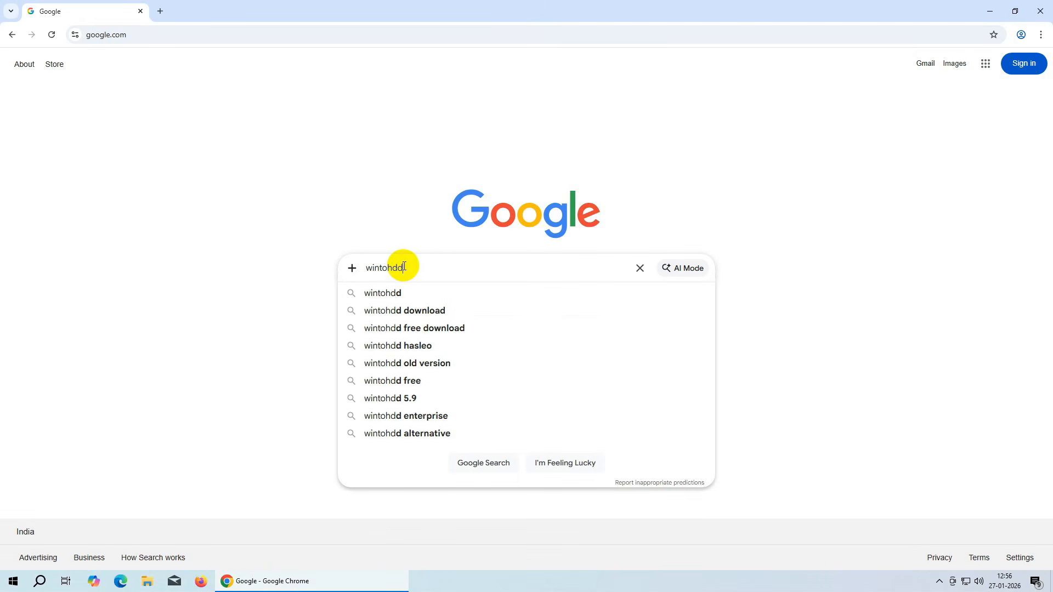
key("Return")
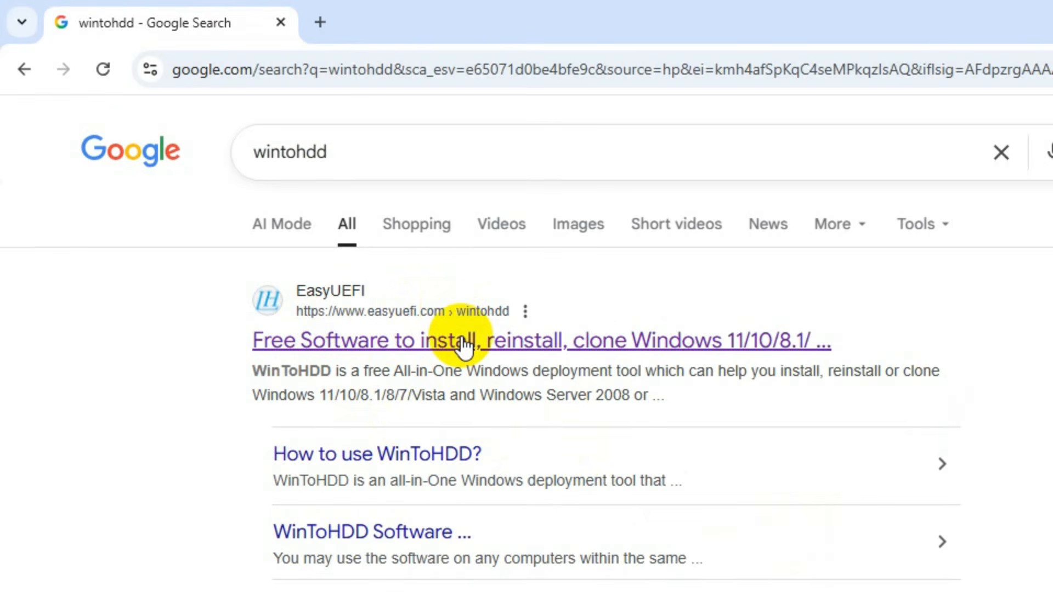
left_click(459, 341)
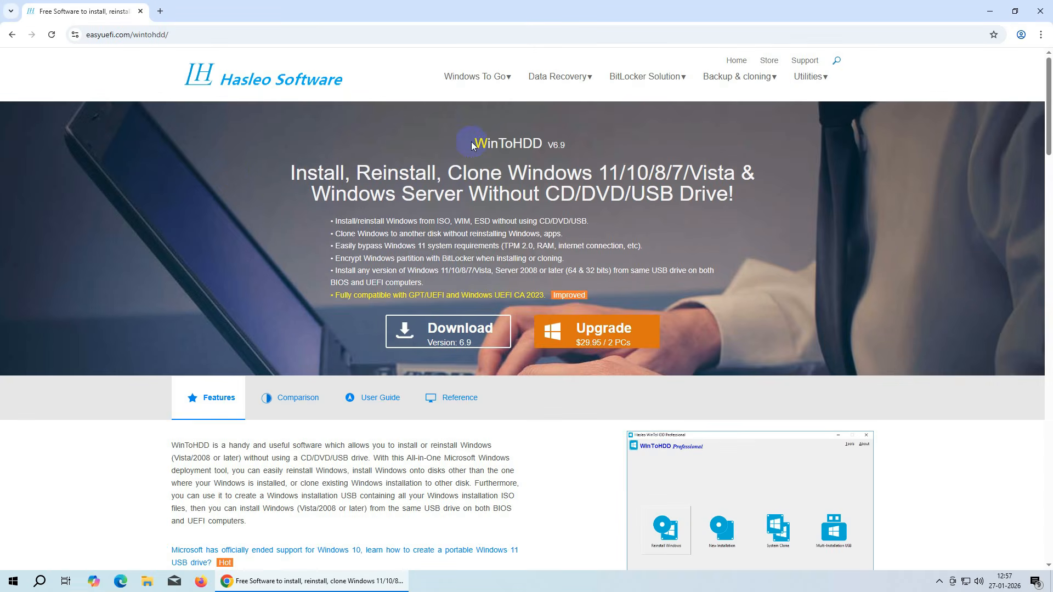
left_click_drag(477, 141, 565, 146)
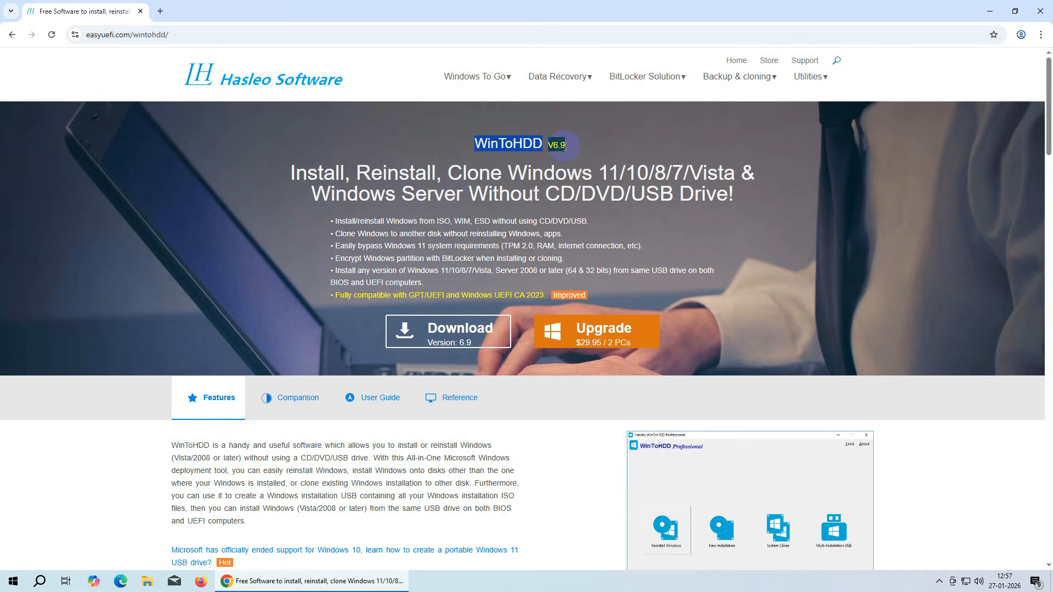
Download the free WinToHDD installer and run WinToHDD_Free from the Downloads folder
left_click(443, 333)
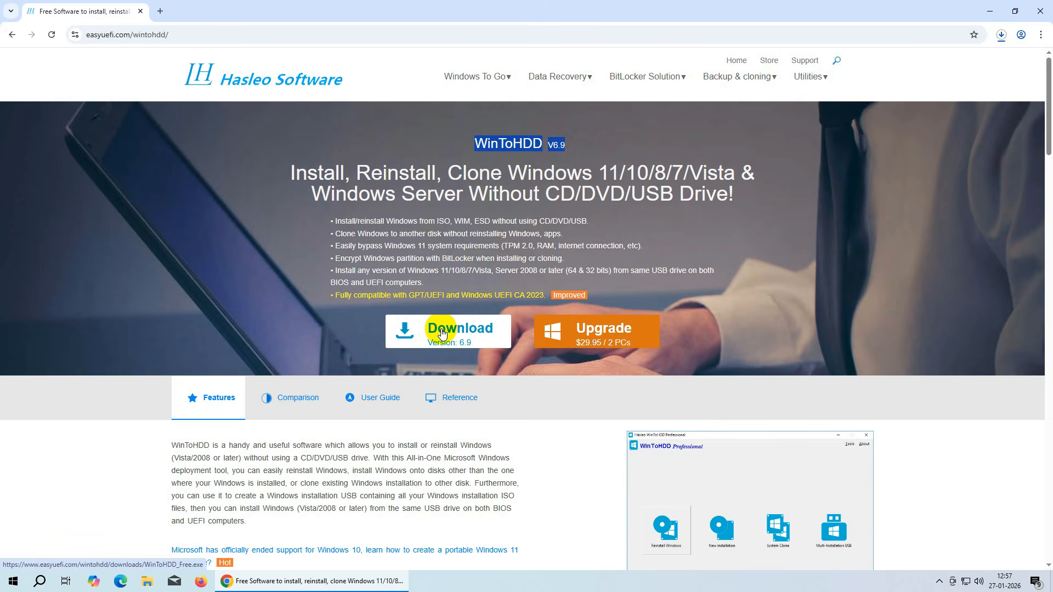
left_click(1002, 34)
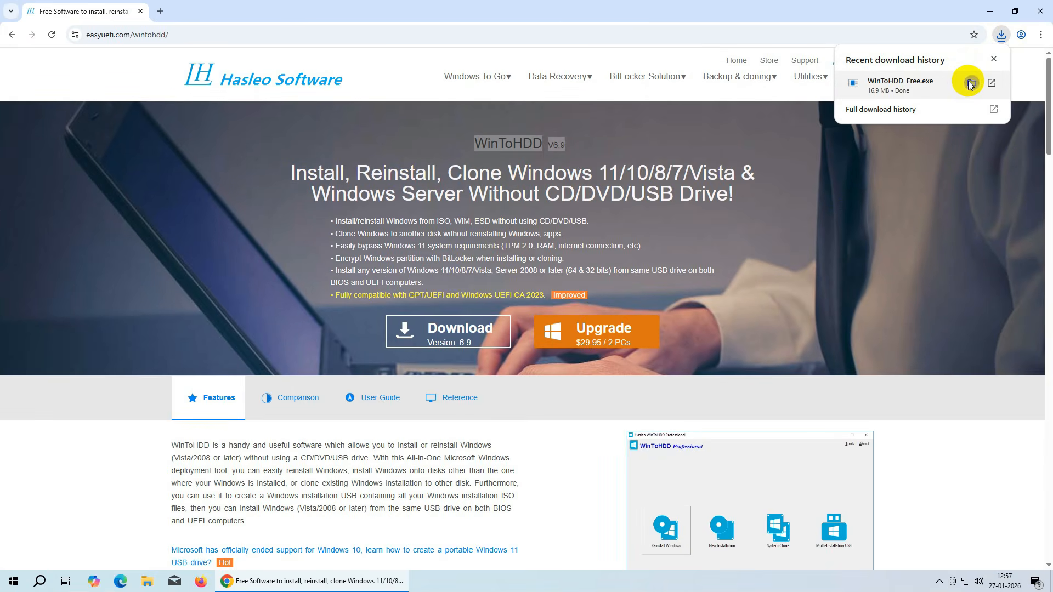
left_click(971, 84)
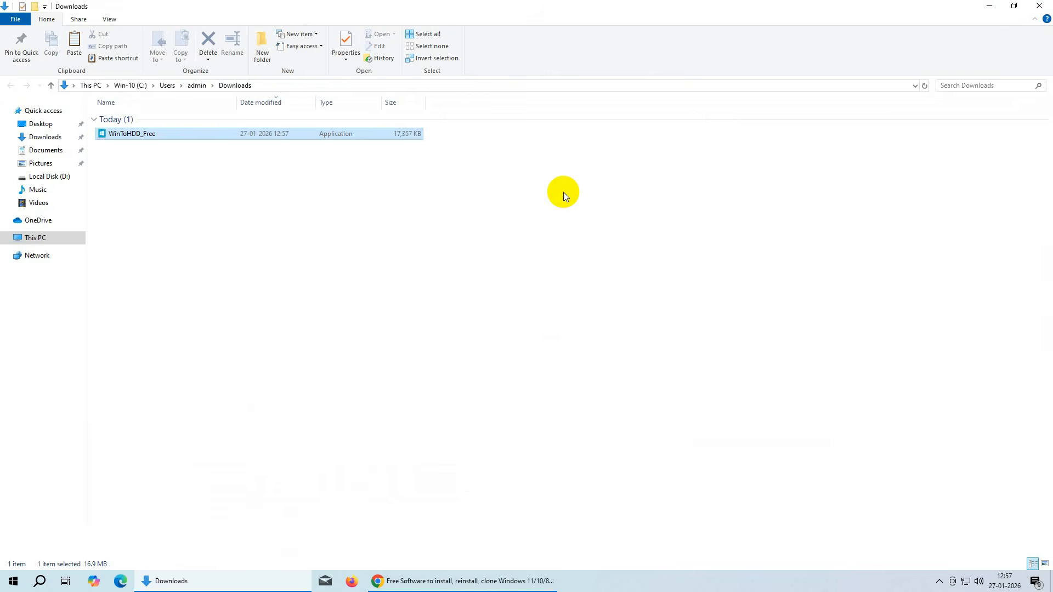
right_click(130, 134)
left_click(152, 155)
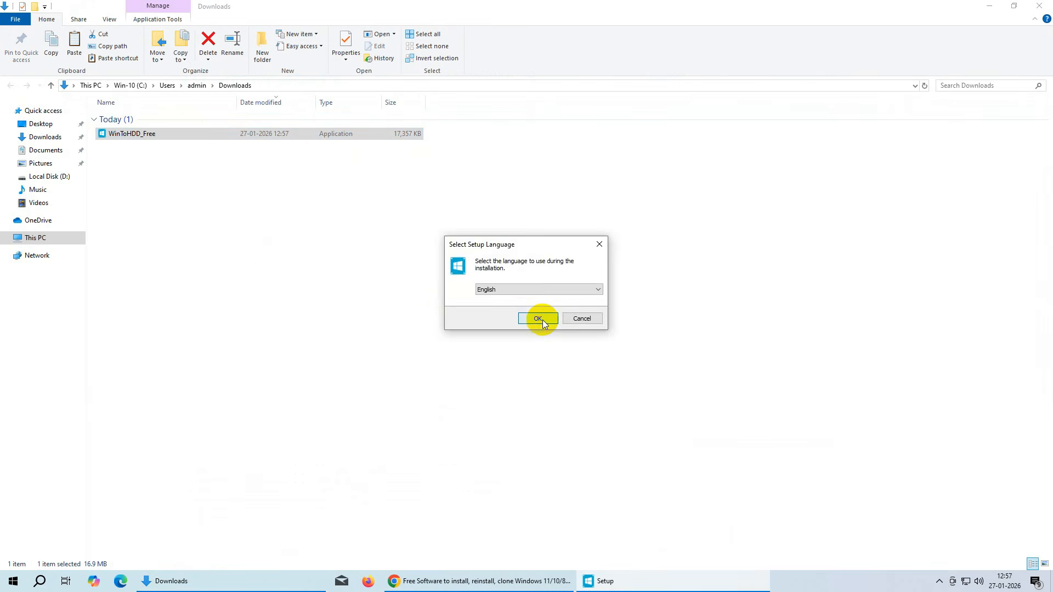
Install WinToHDD version 6.9 in English, keeping the destination folder C:\Program Files\Hasleo\WinToHDD, and finish the setup
left_click(542, 321)
left_click(458, 344)
left_click(589, 378)
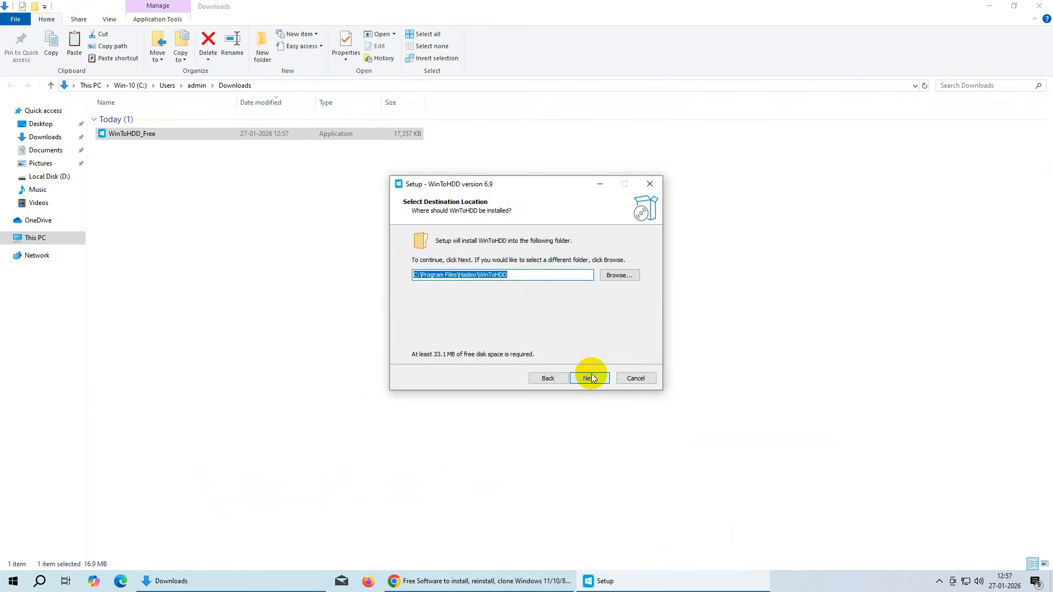
left_click(589, 377)
left_click(578, 336)
left_click(603, 378)
left_click(602, 377)
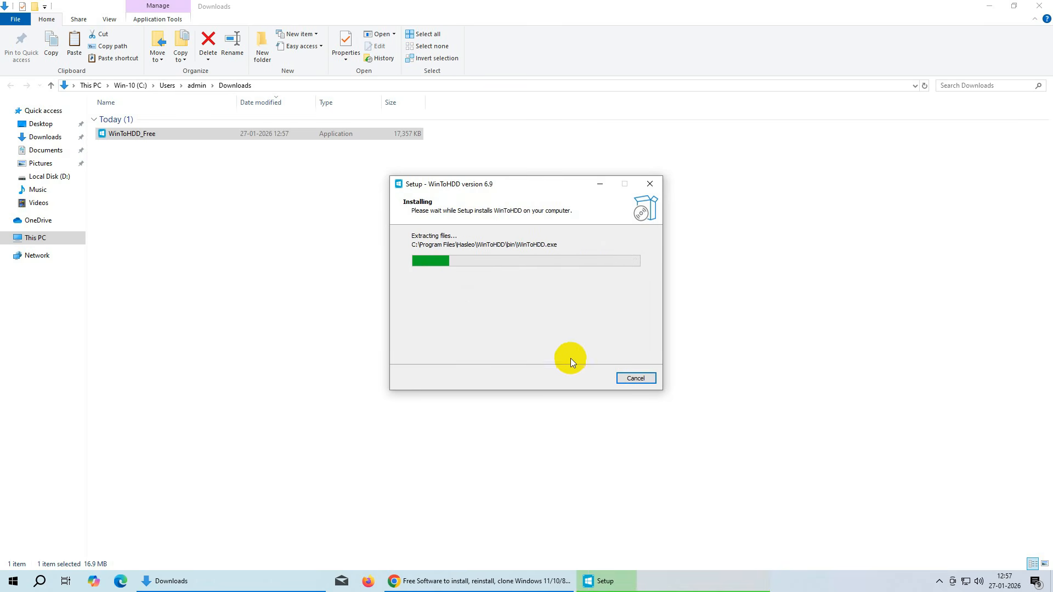
left_click(589, 378)
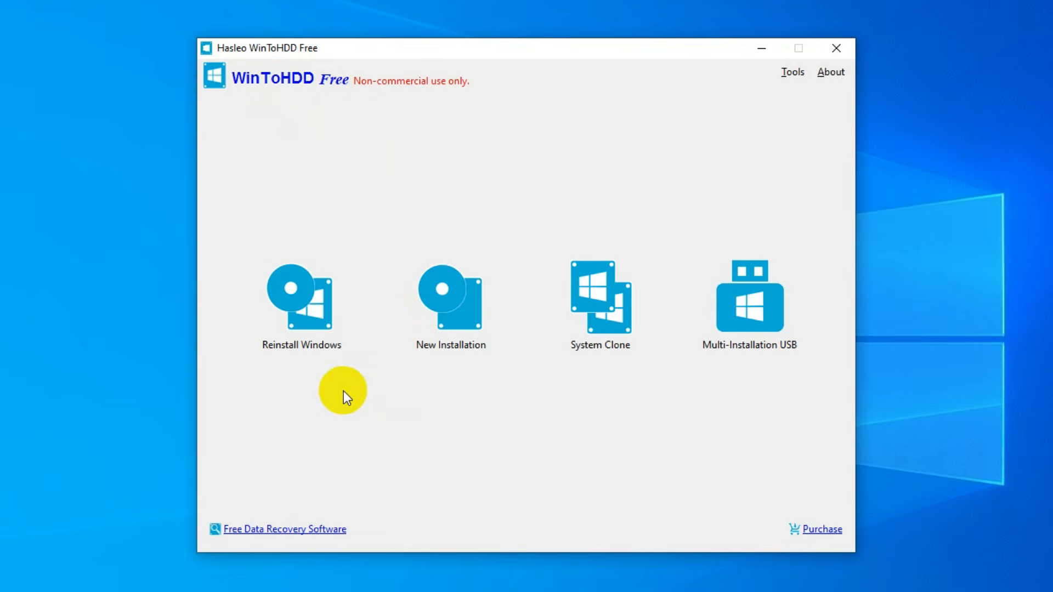
Start a Windows reinstallation in WinToHDD and load the Windows 11-25H2 (Media Creation) ISO from Local Disk (D:) as the image file
left_click(311, 312)
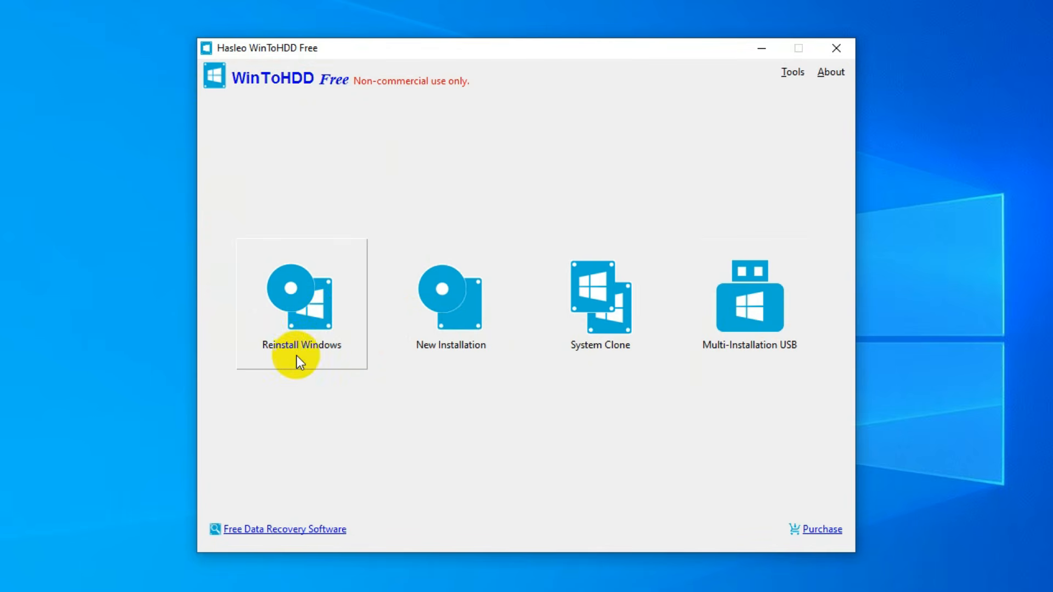
left_click(293, 306)
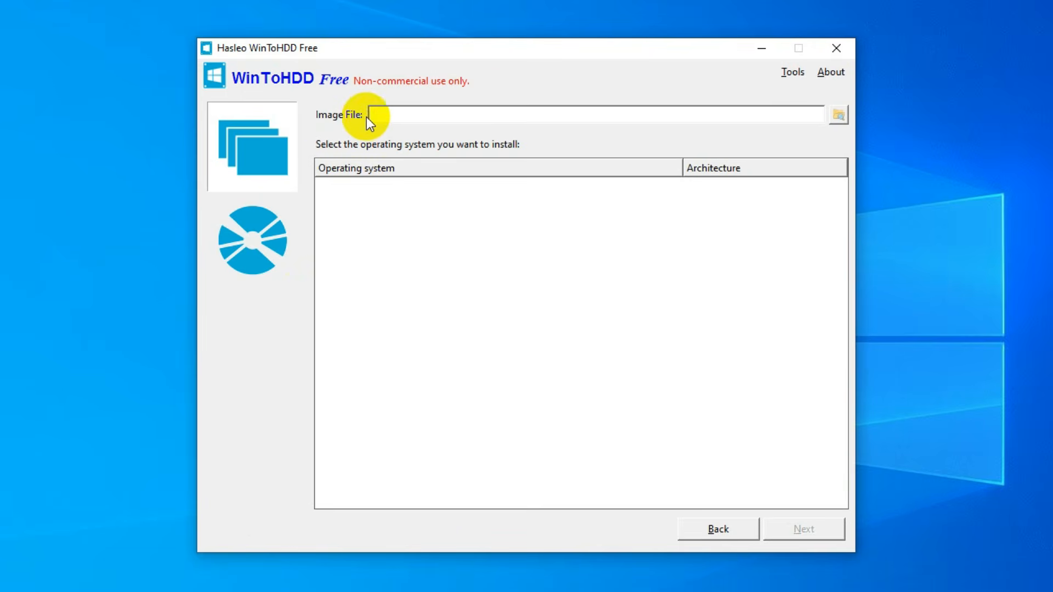
left_click(838, 115)
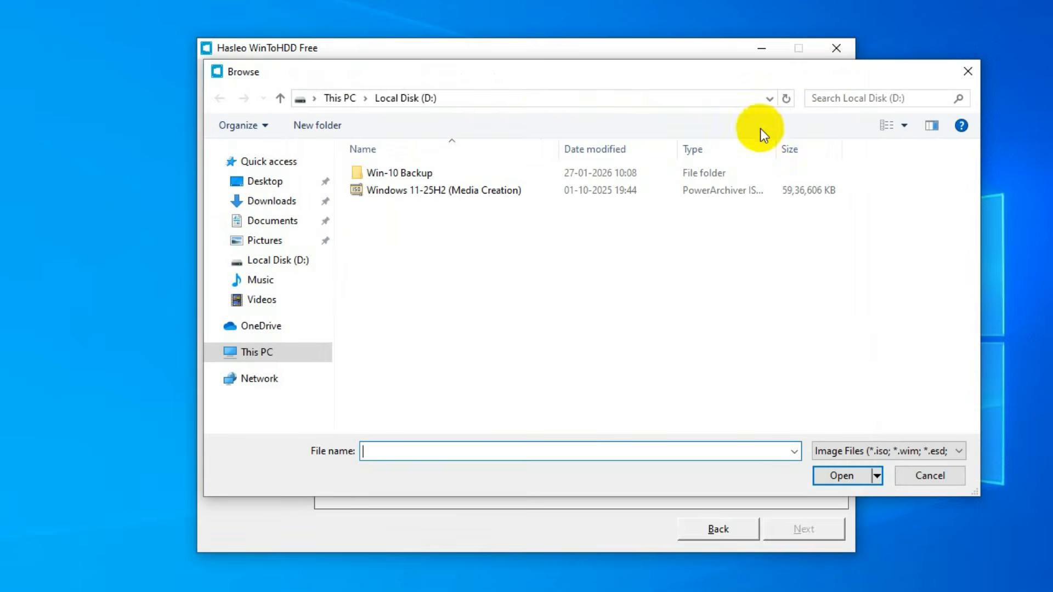
left_click(432, 192)
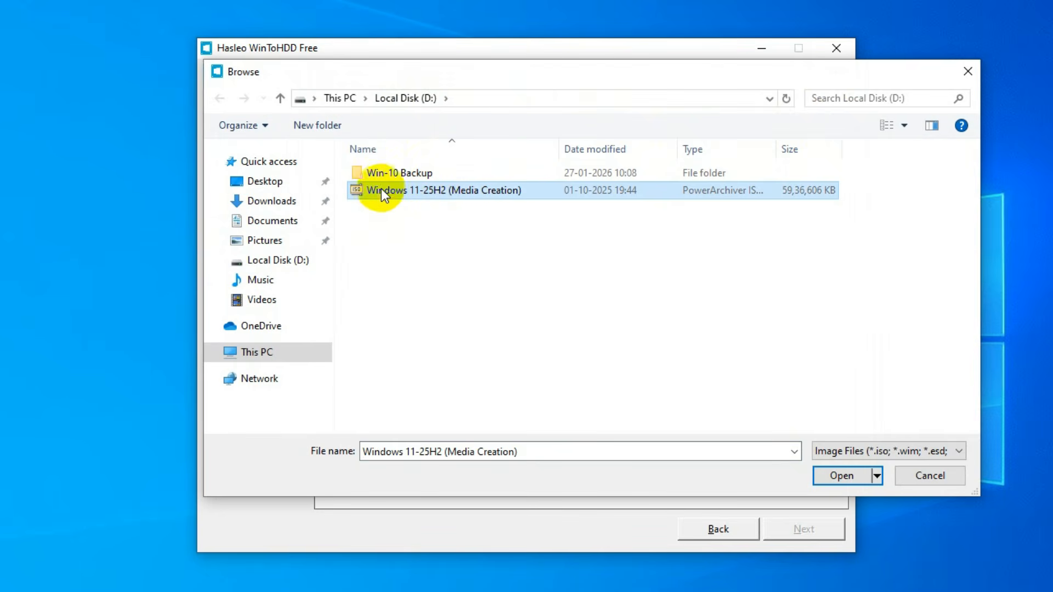
left_click(836, 476)
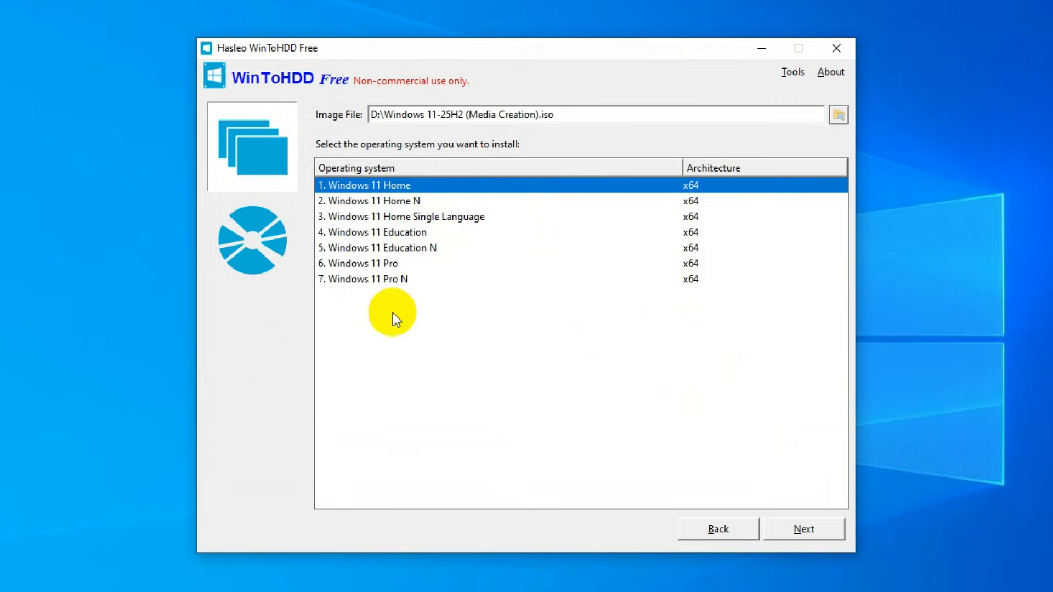
Try to continue the reinstallation with the Windows 11 Pro edition
left_click(407, 219)
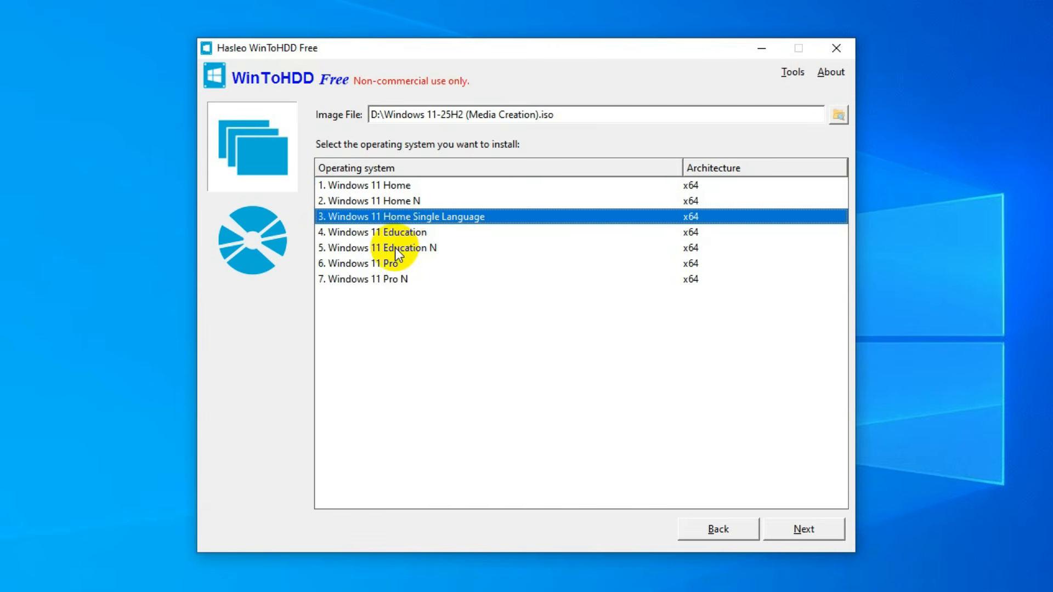
left_click(387, 264)
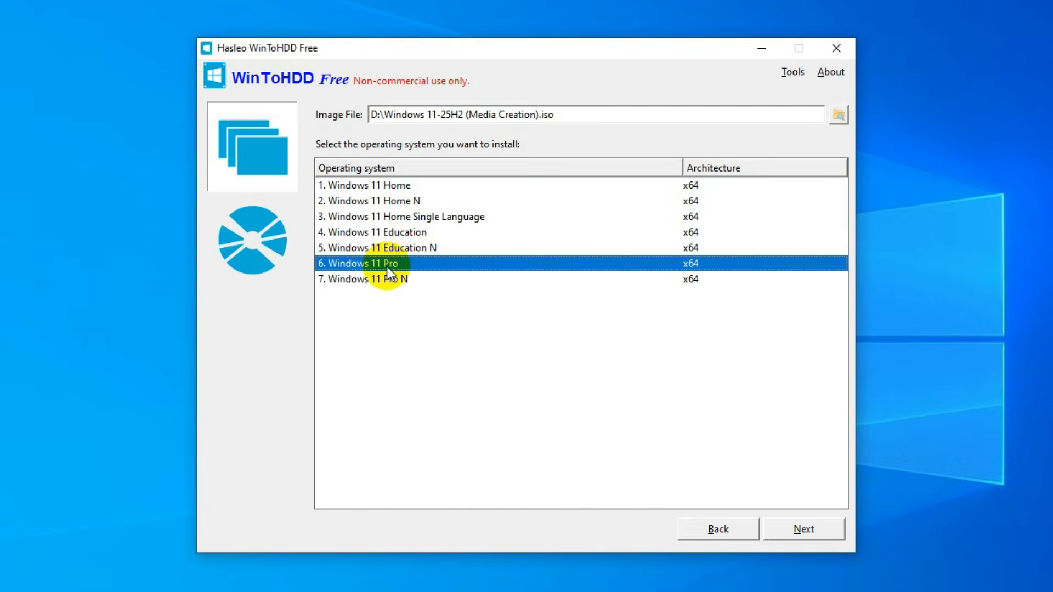
left_click(802, 531)
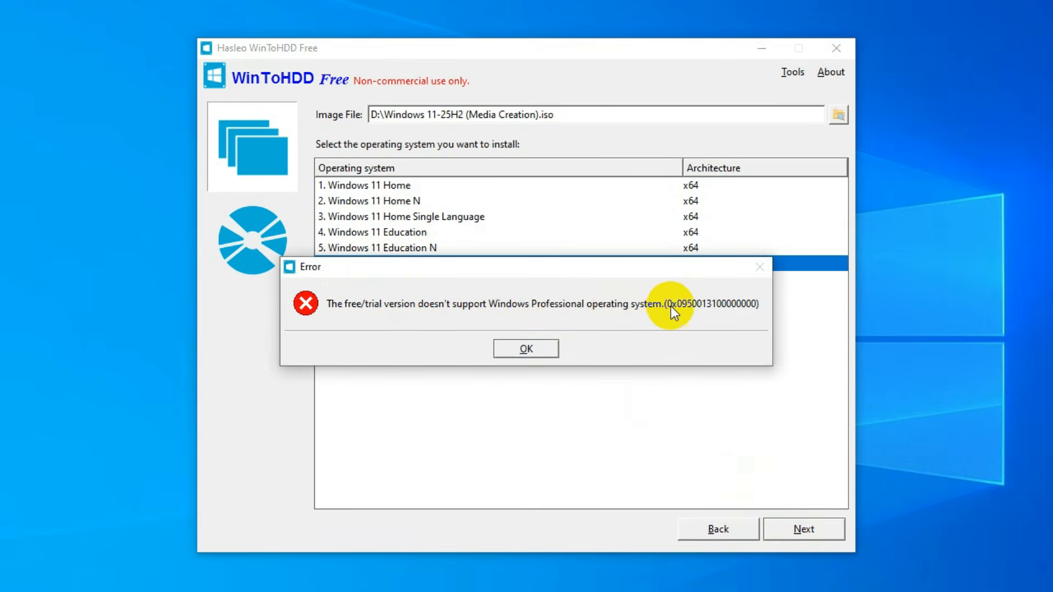
left_click(547, 351)
Choose Windows 11 Home Single Language as the edition and keep the FAT partition of Disk 0 as the EFI system partition
left_click(428, 219)
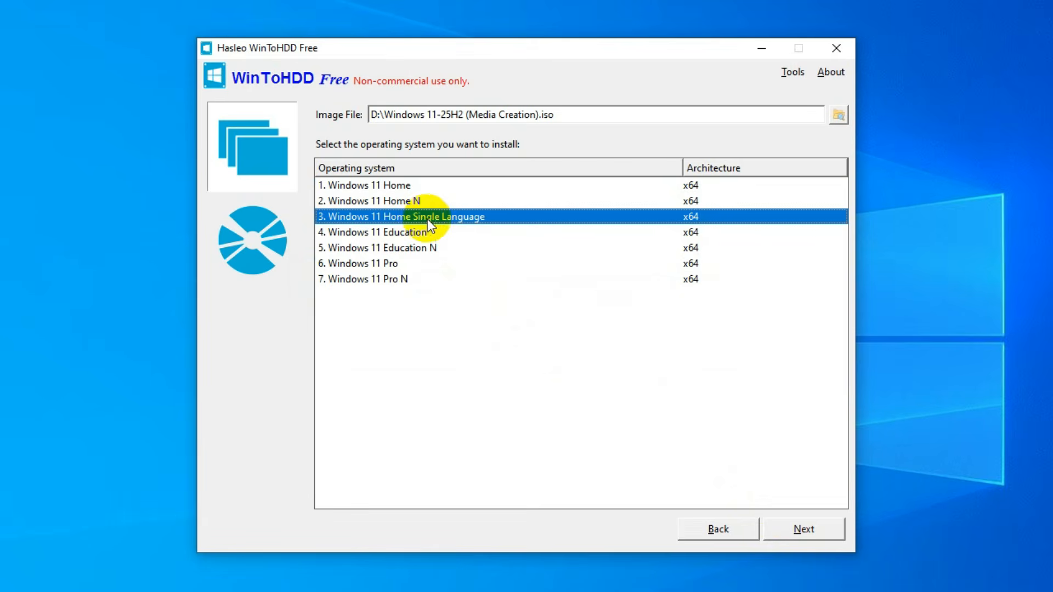
left_click(827, 532)
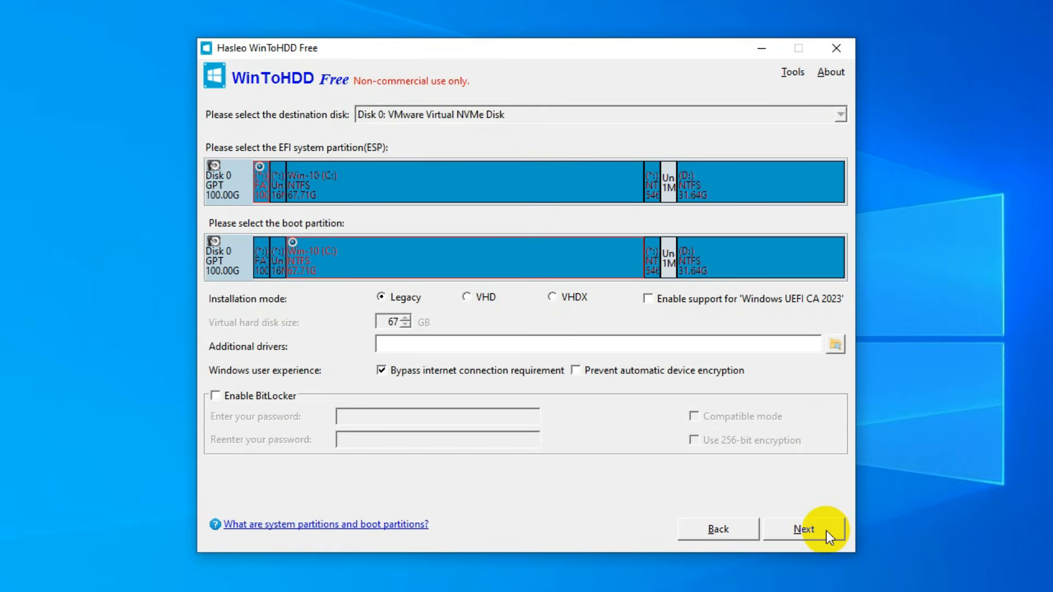
left_click(318, 190)
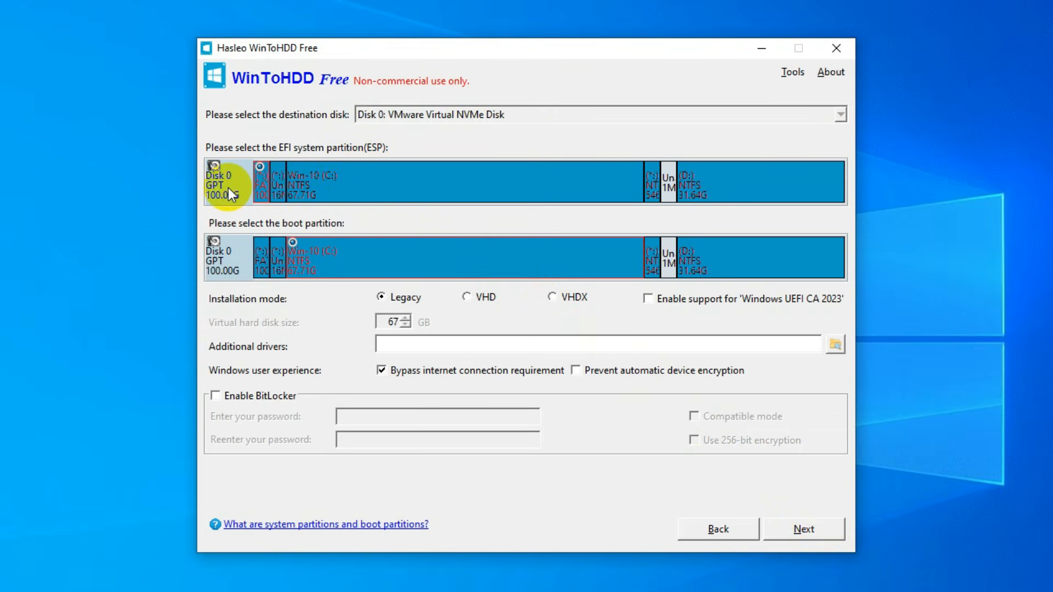
left_click(260, 185)
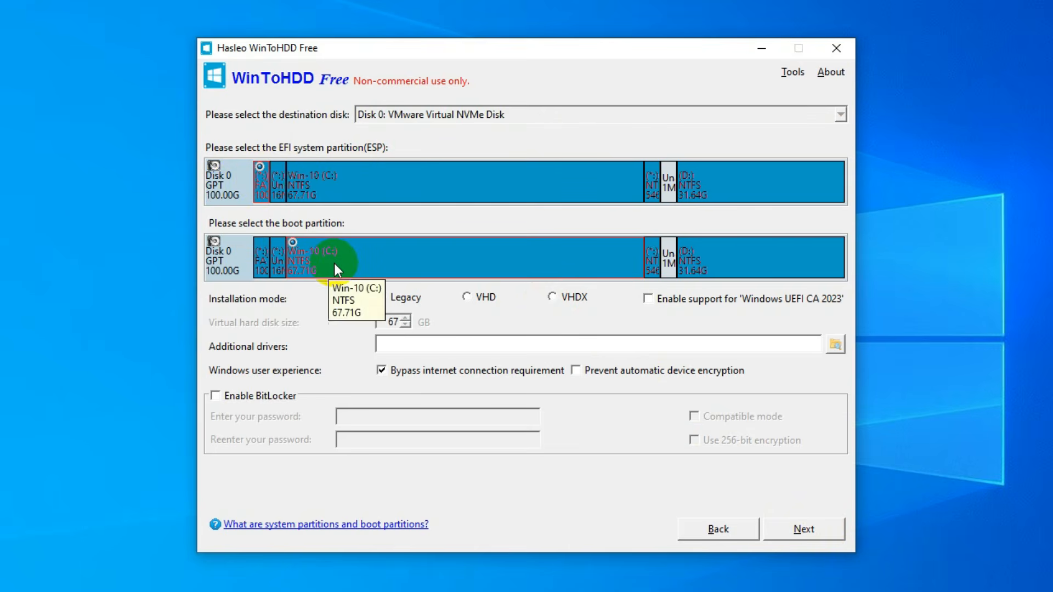
Start the installation on Win-10 (C:), agreeing to build the WinPE image, destroy the partition data and reboot
left_click(816, 527)
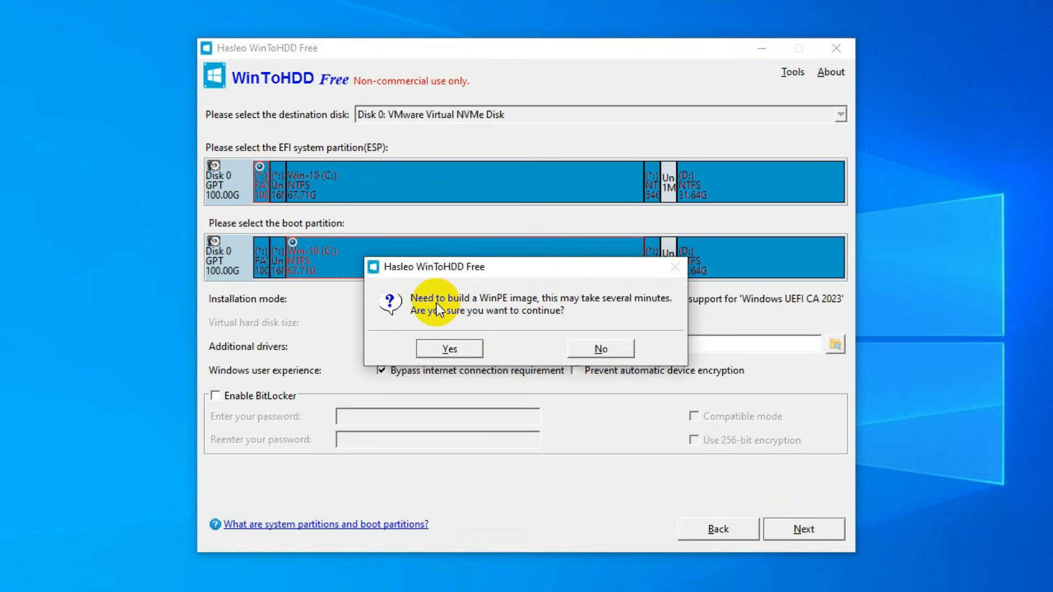
left_click(446, 351)
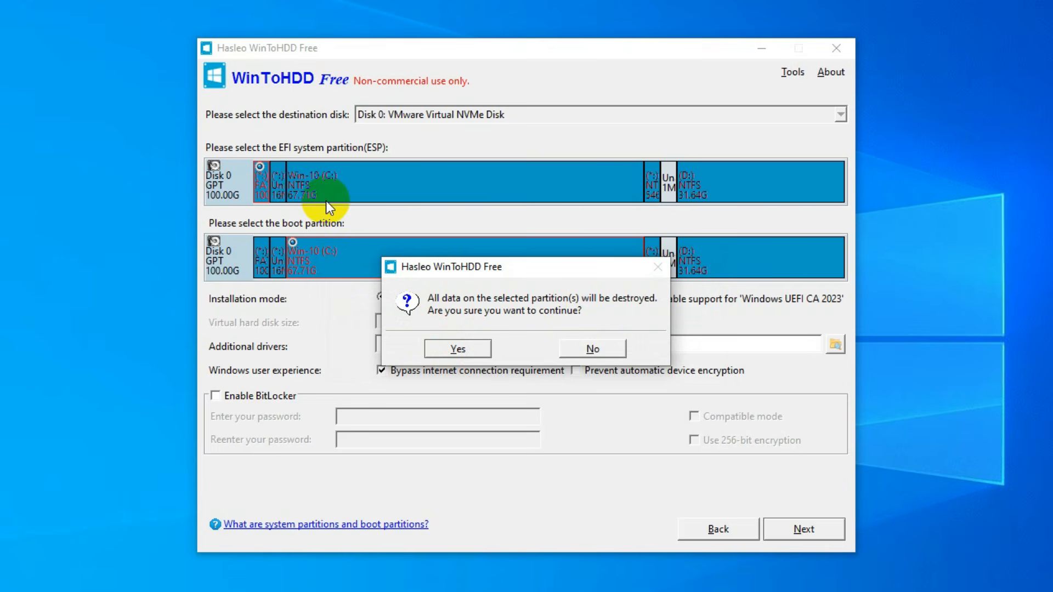
left_click(454, 345)
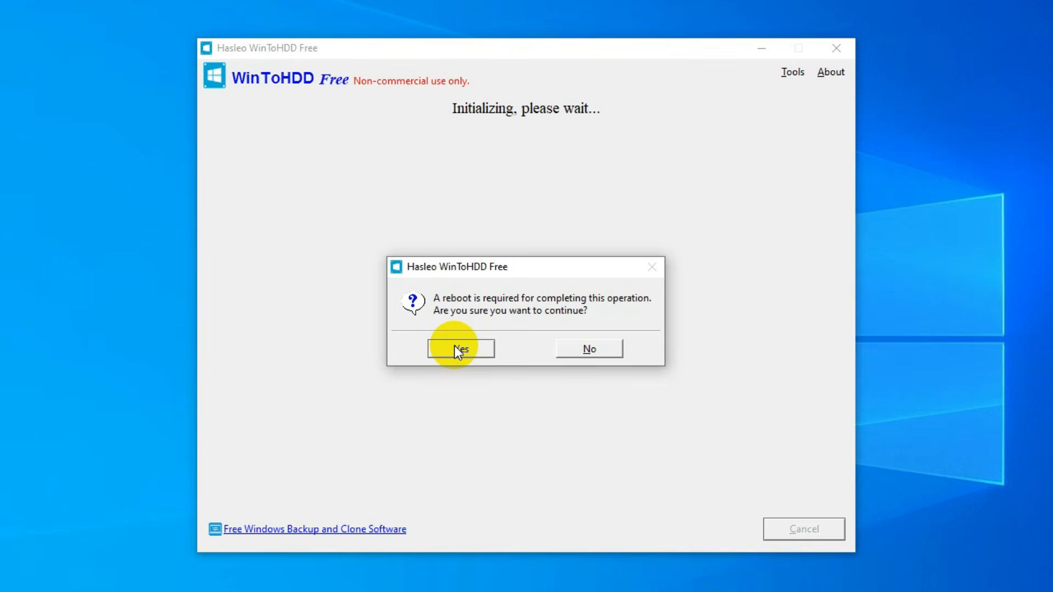
left_click(458, 351)
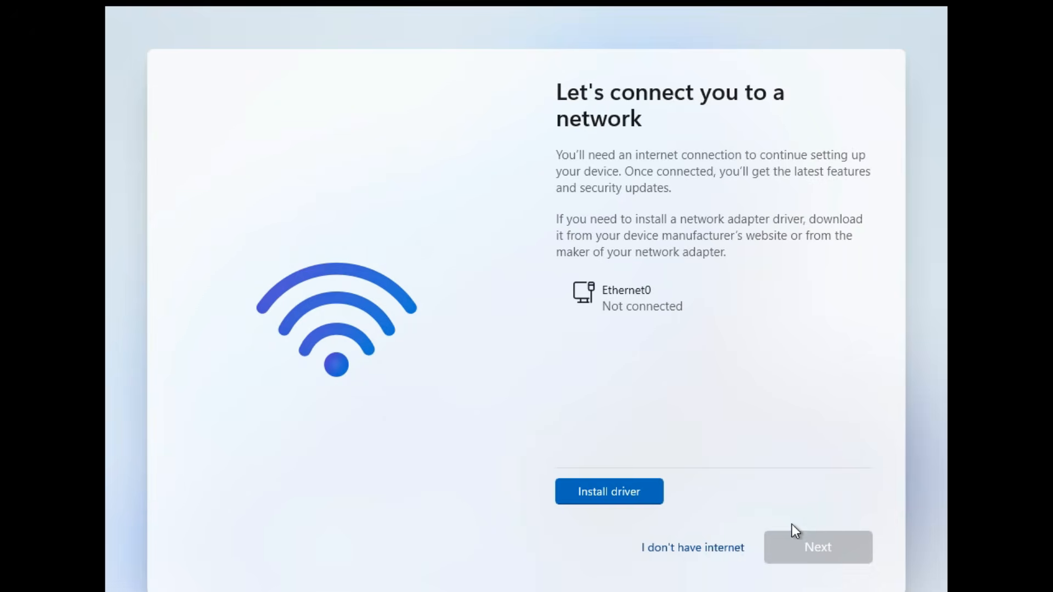
Continue Windows setup without an internet connection and enter the device user's name
left_click(720, 546)
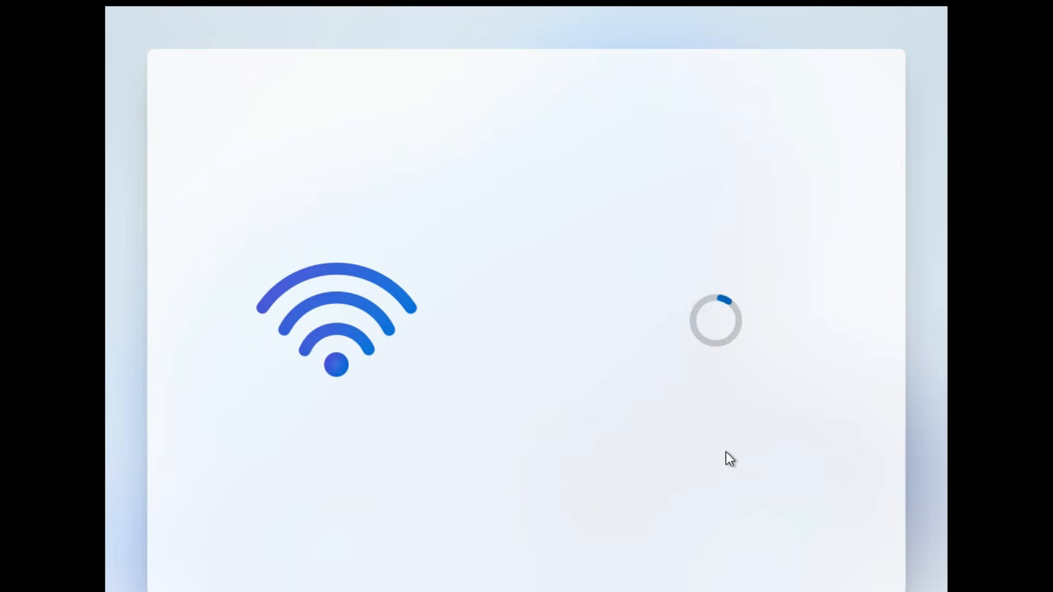
left_click(809, 558)
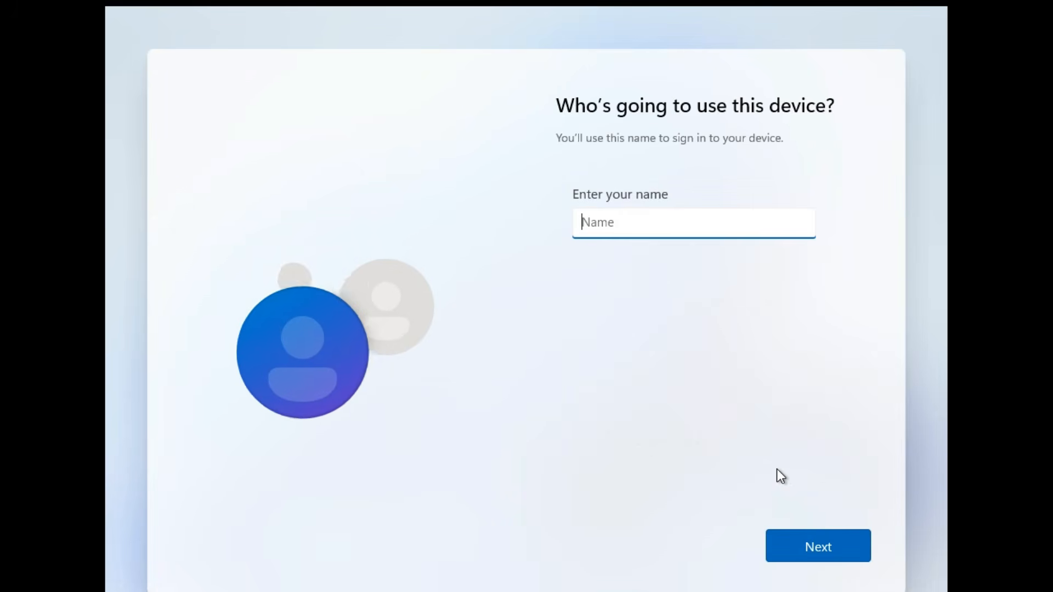
type("TechnoBaazi")
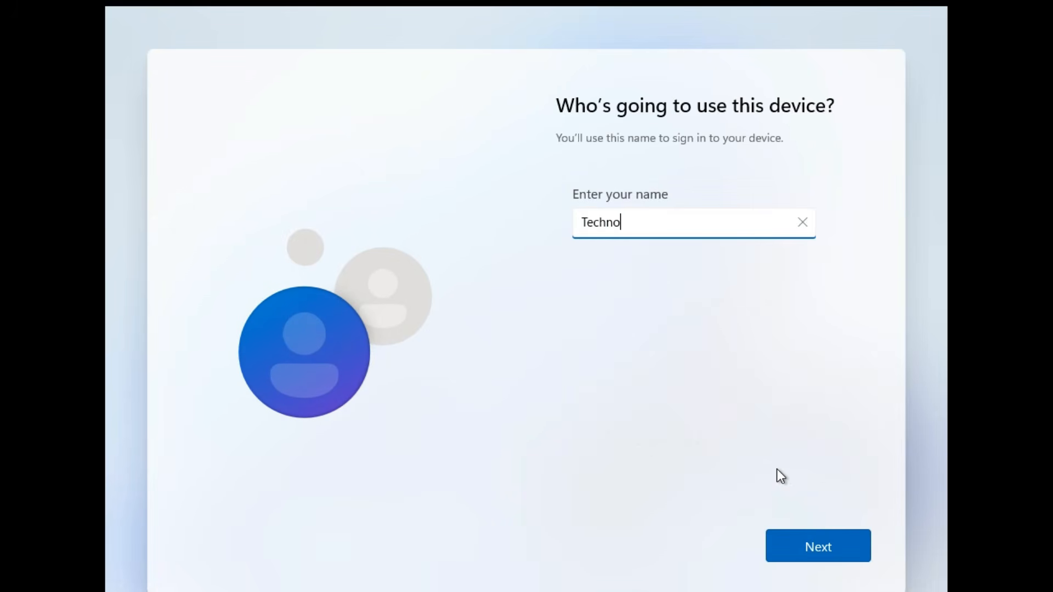
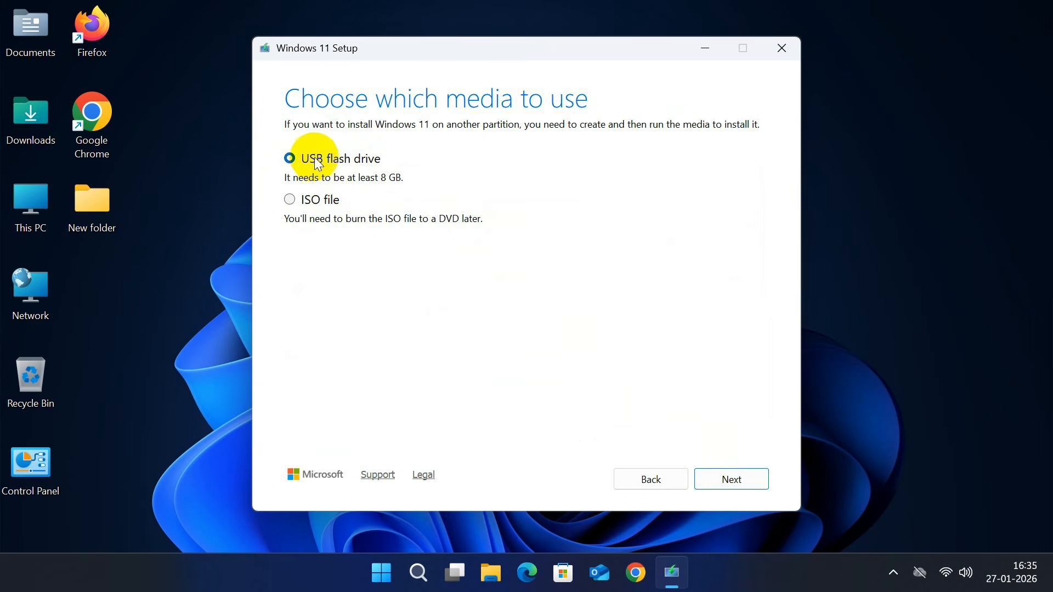
In the Windows 11 media creation setup, keep USB flash drive as the media and continue to the drive selection
left_click(742, 477)
left_click(308, 189)
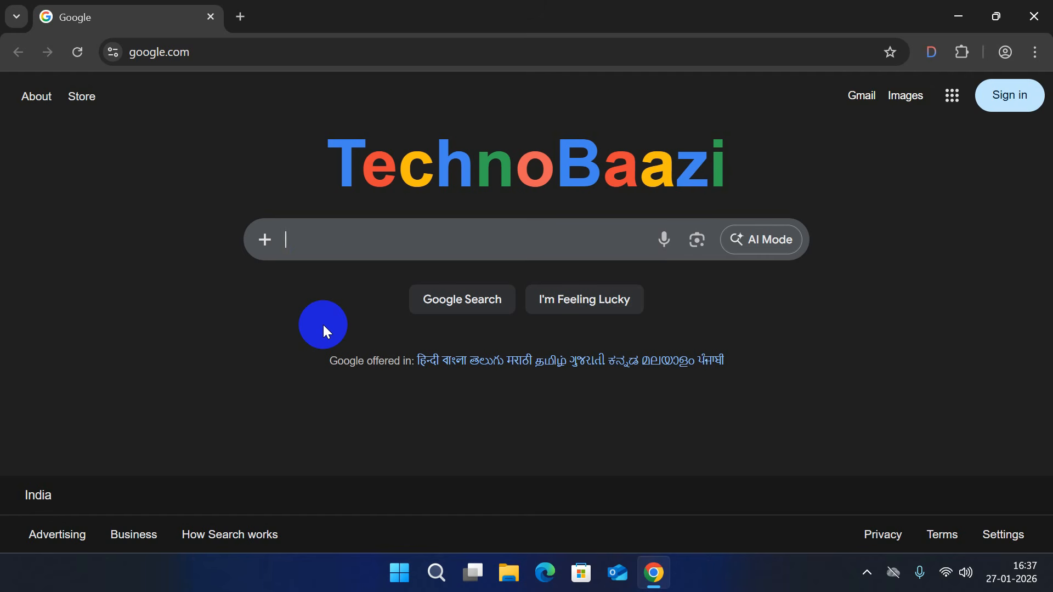
In Google Chrome, search for autounattend generator and open the schneegans.de page for generating autounattend.xml files
left_click(338, 232)
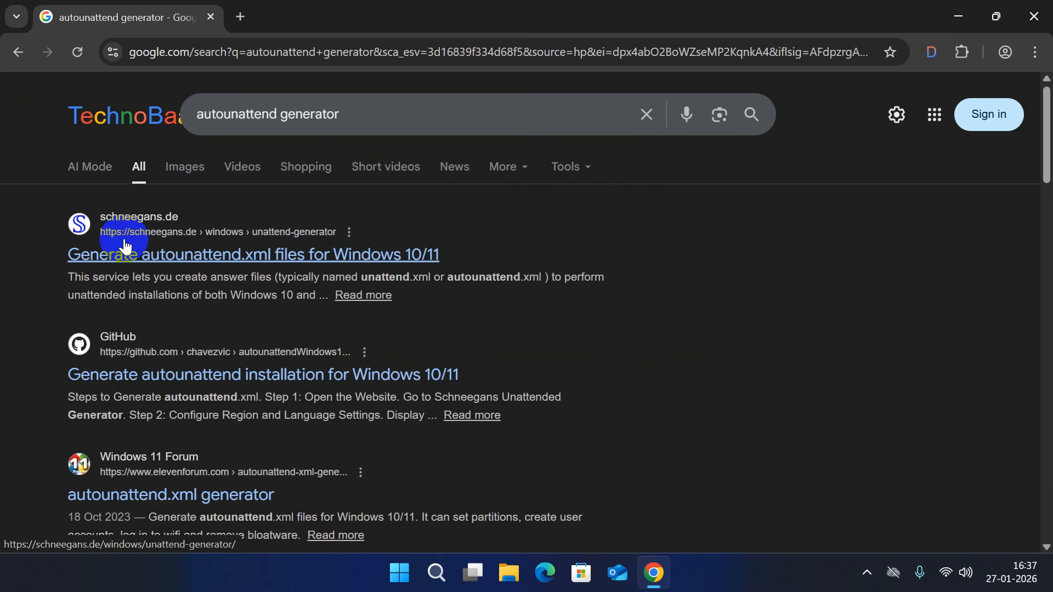
left_click(212, 253)
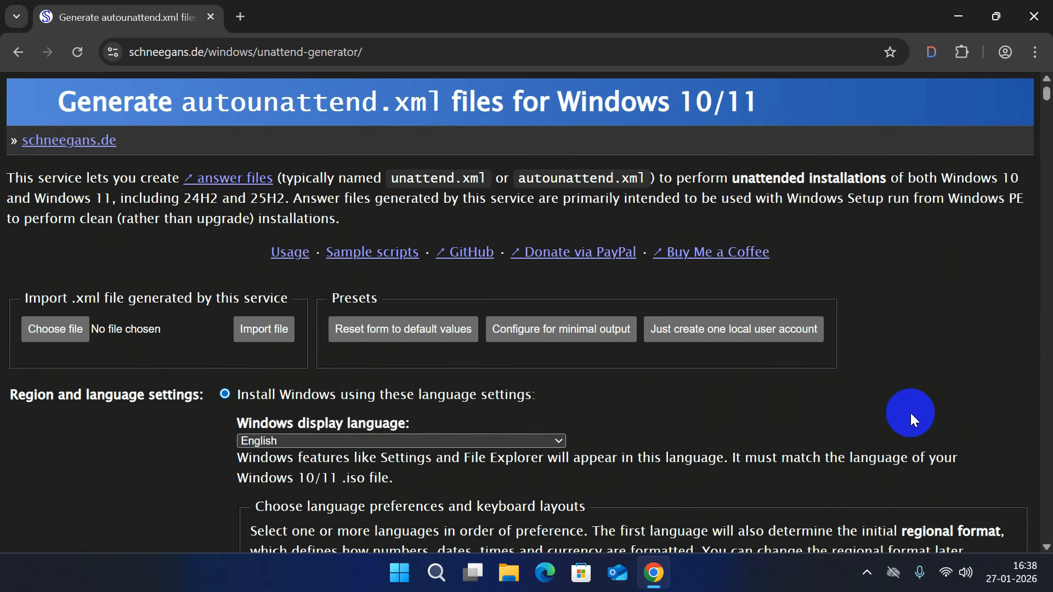
Set the home location and device setup region to India in the region and language settings
scroll(911, 414, "down", 3)
scroll(913, 423, "down", 1)
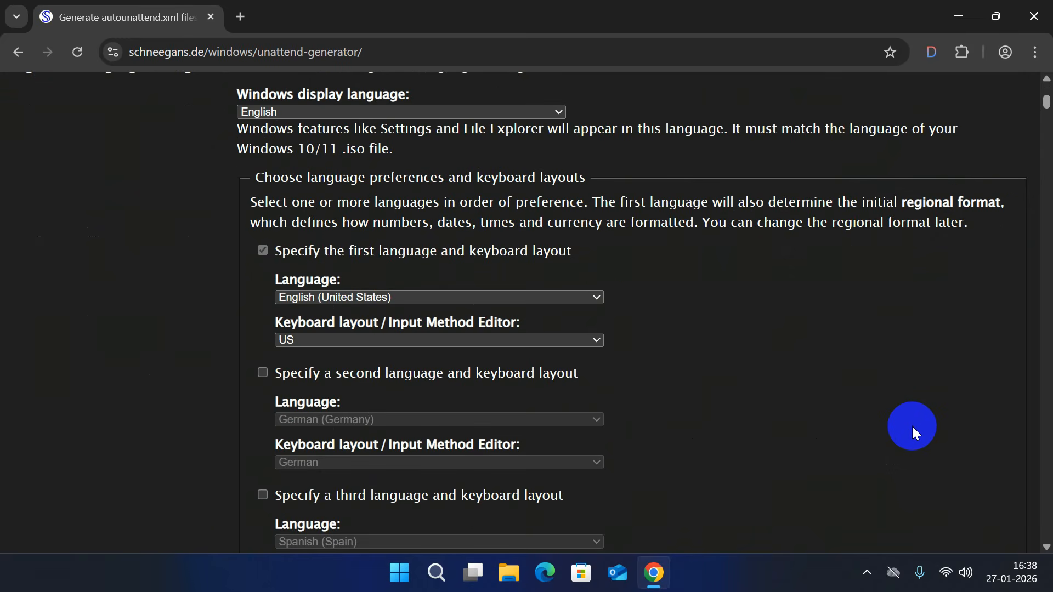
scroll(911, 428, "down", 4)
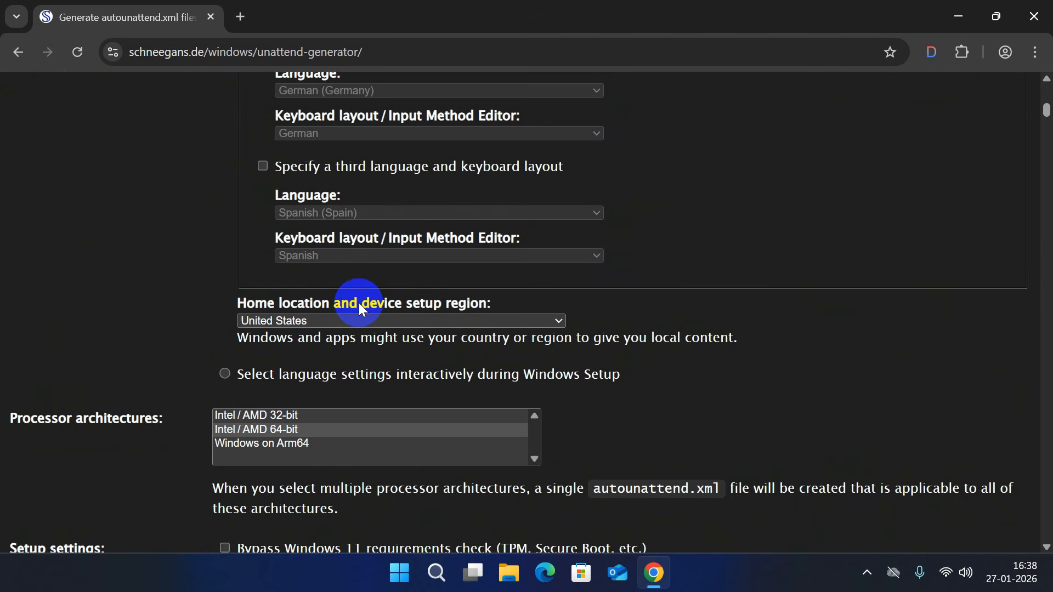
left_click(384, 321)
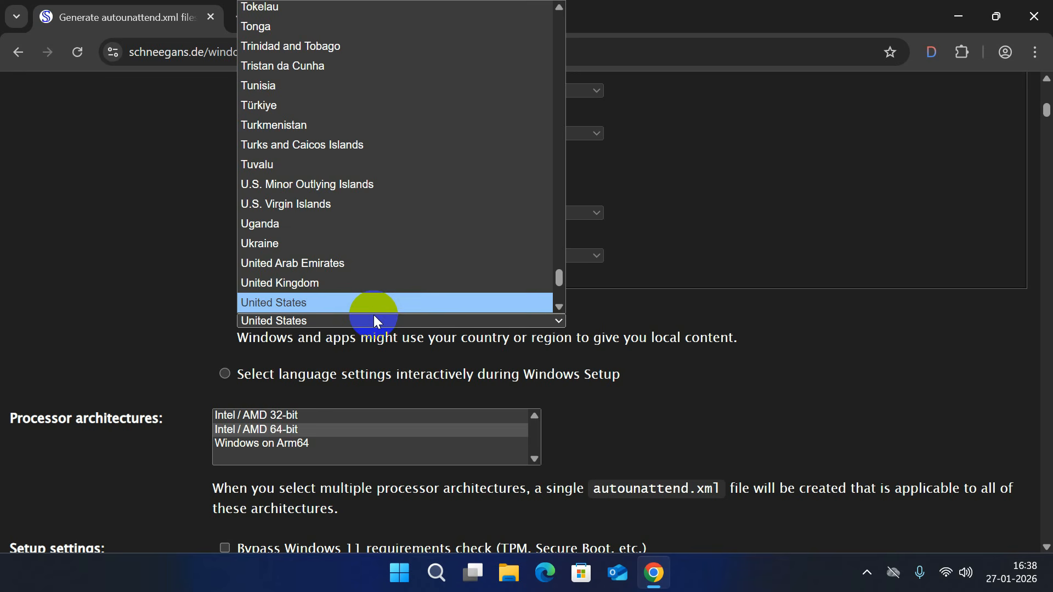
type("in")
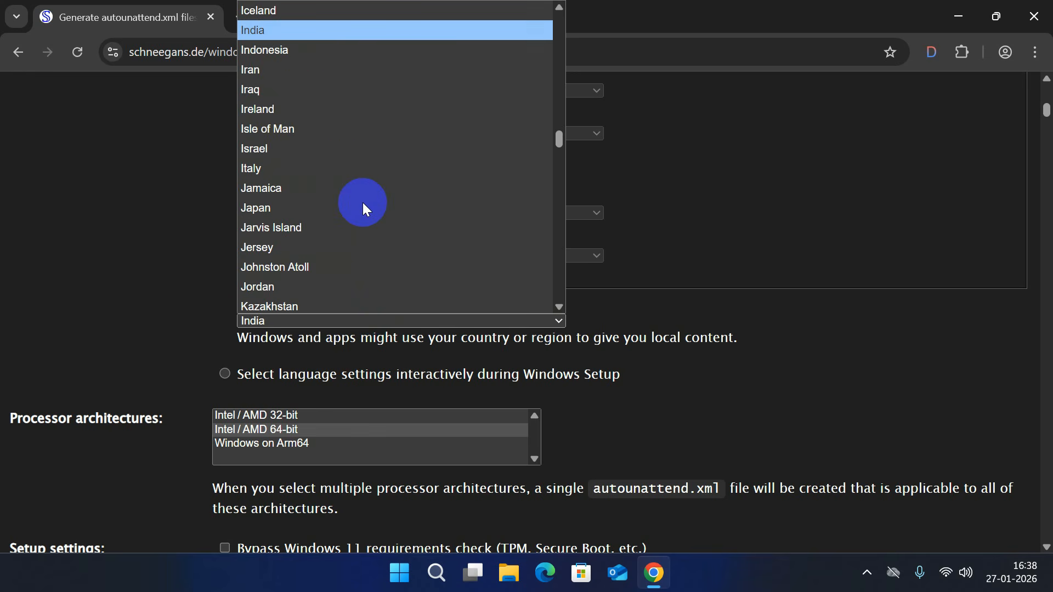
key("Return")
scroll(363, 202, "down", 4)
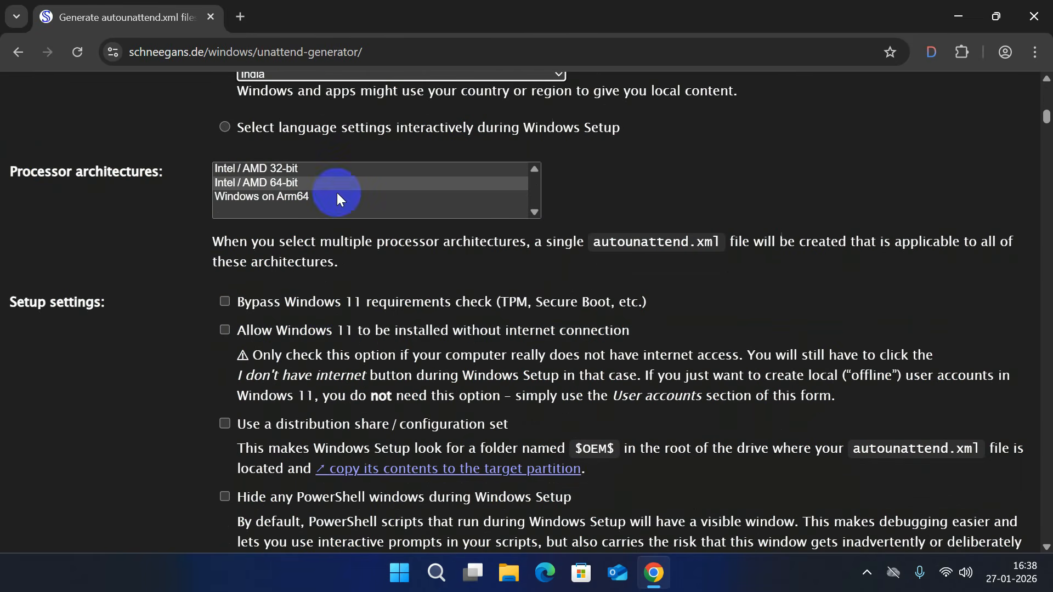
Choose the Intel/AMD 64-bit architecture, bypass the Windows 11 requirements check and allow installation without an internet connection
left_click(249, 181)
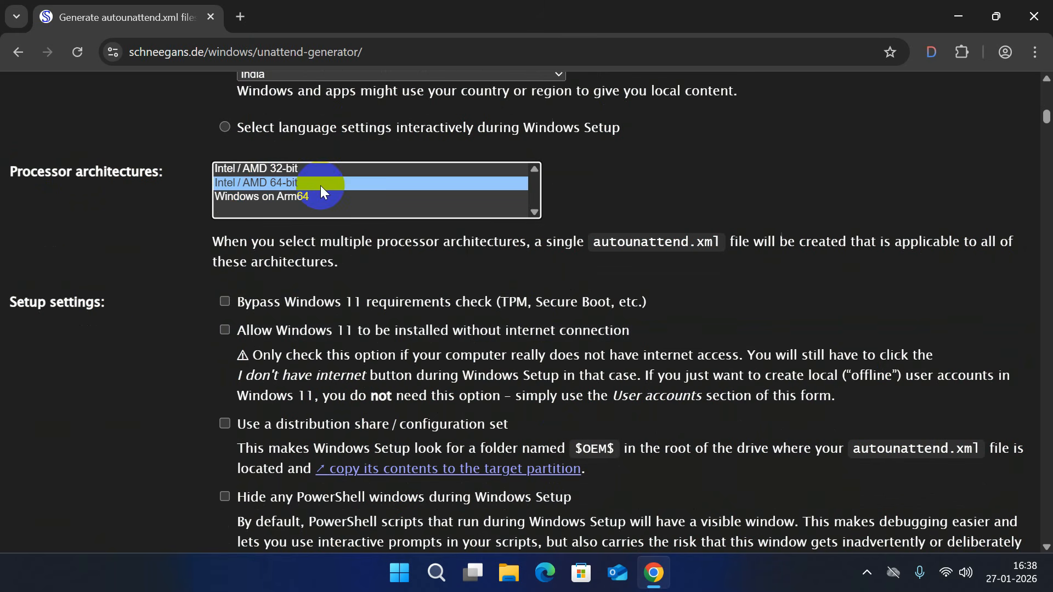
left_click(20, 298)
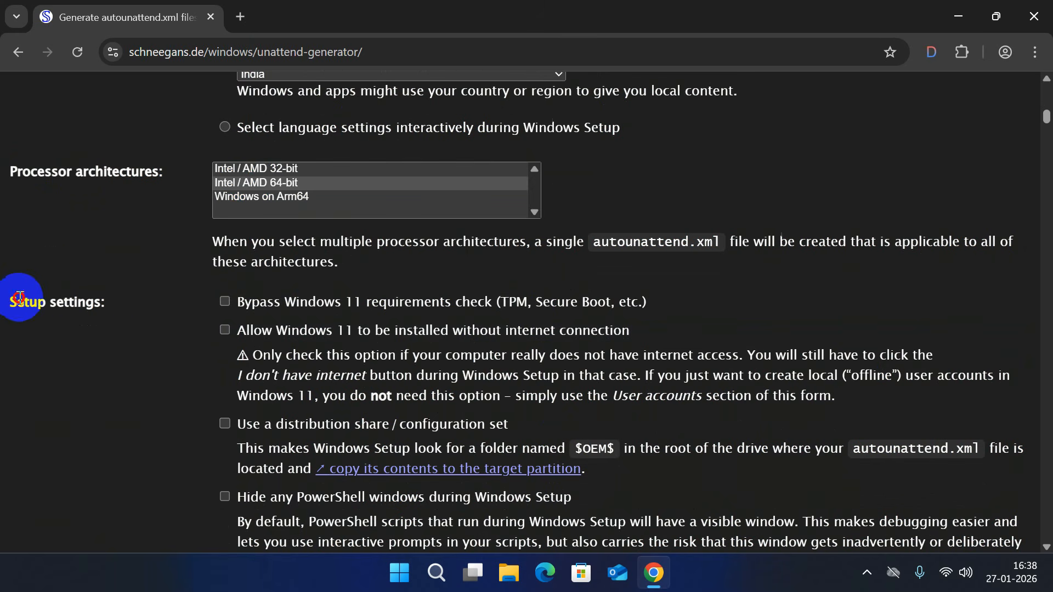
left_click_drag(19, 298, 104, 302)
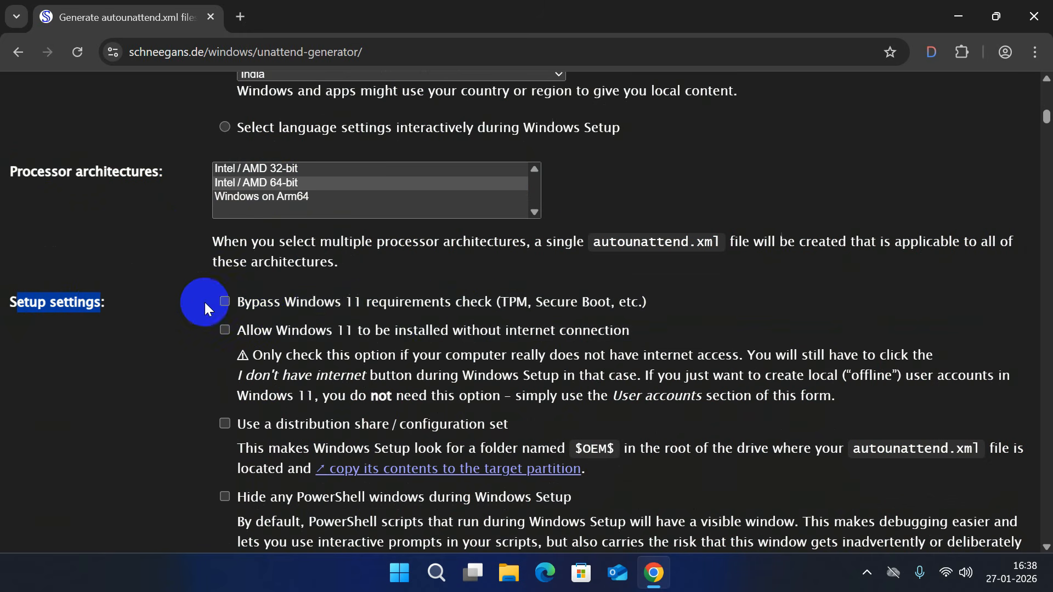
left_click(225, 301)
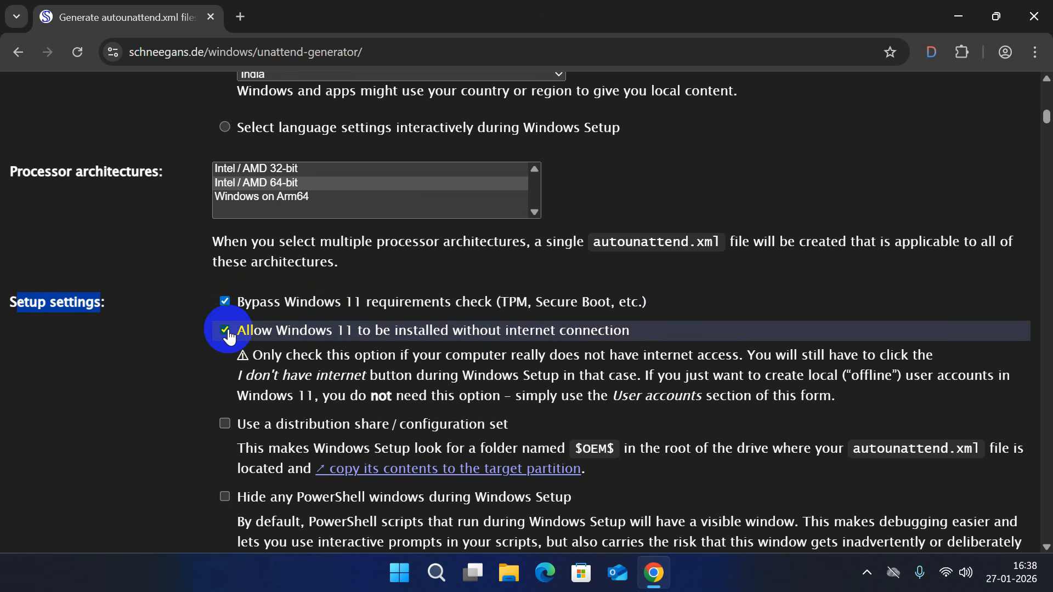
Choose a custom computer name and set it to TechnoBaazi-PC
left_click_drag(10, 174, 117, 174)
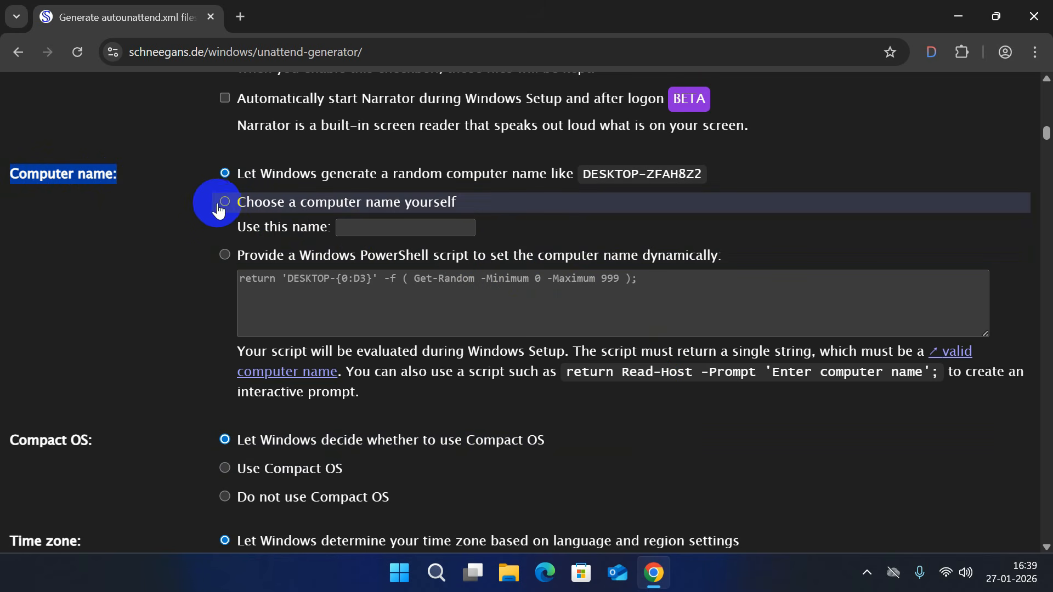
left_click(219, 209)
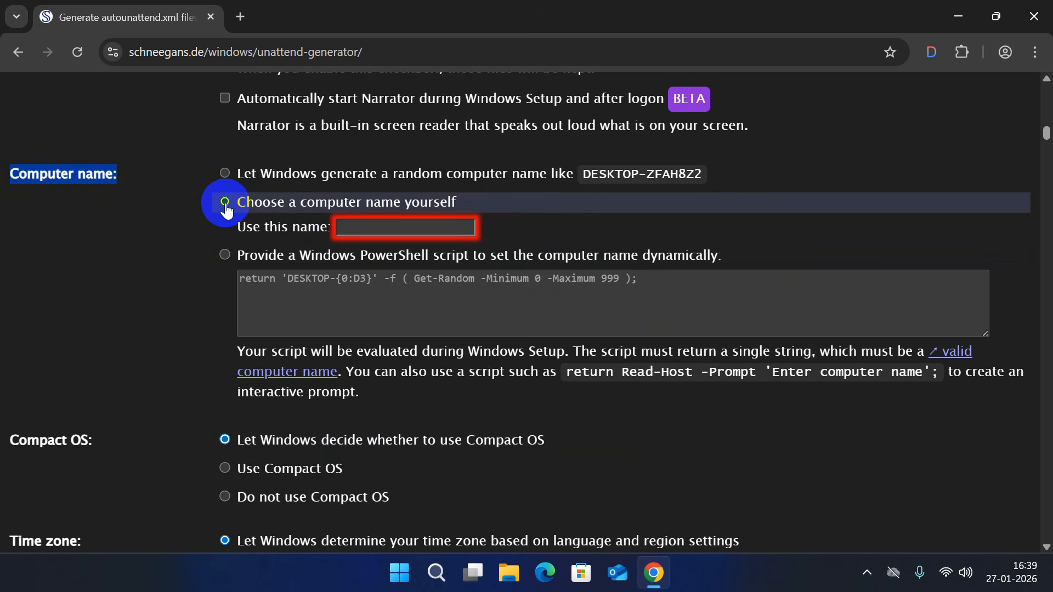
left_click(378, 229)
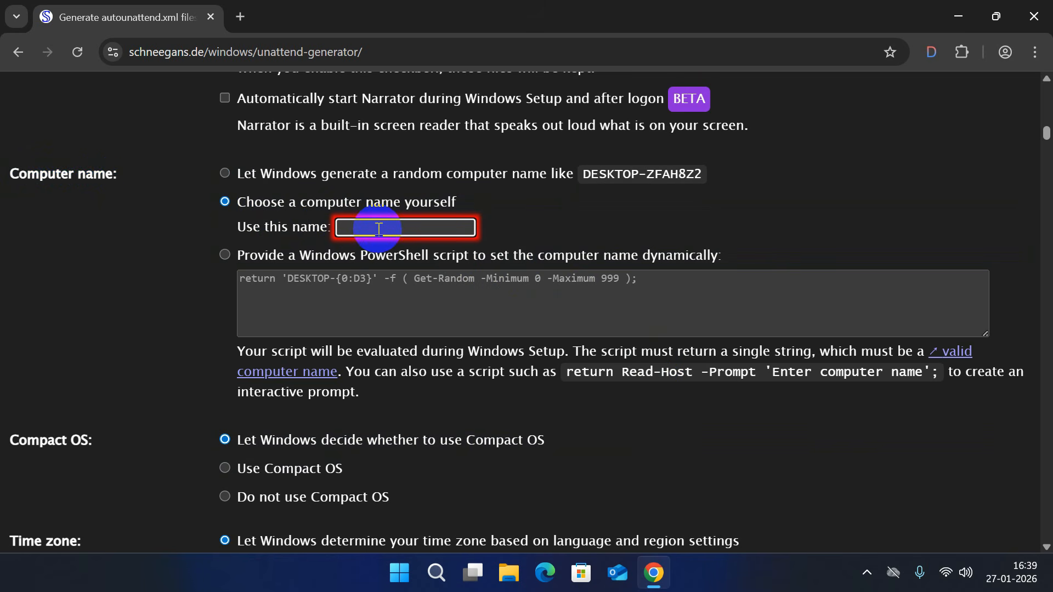
type("TechnoBaazi-PC")
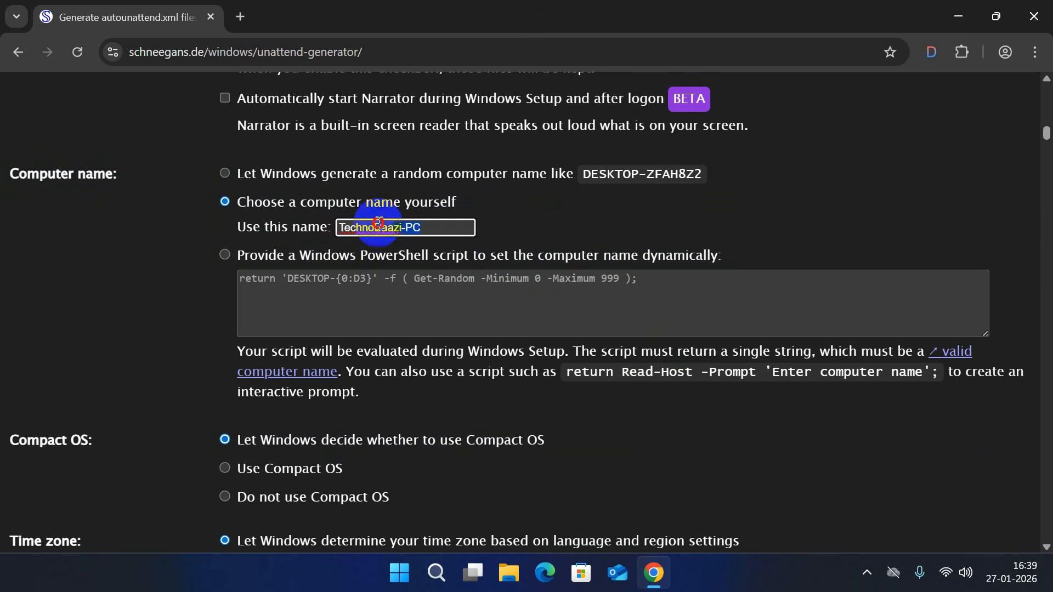
Set the time zone explicitly to (UTC+05:30) Chennai, Kolkata, Mumbai, New Delhi
scroll(317, 216, "down", 7)
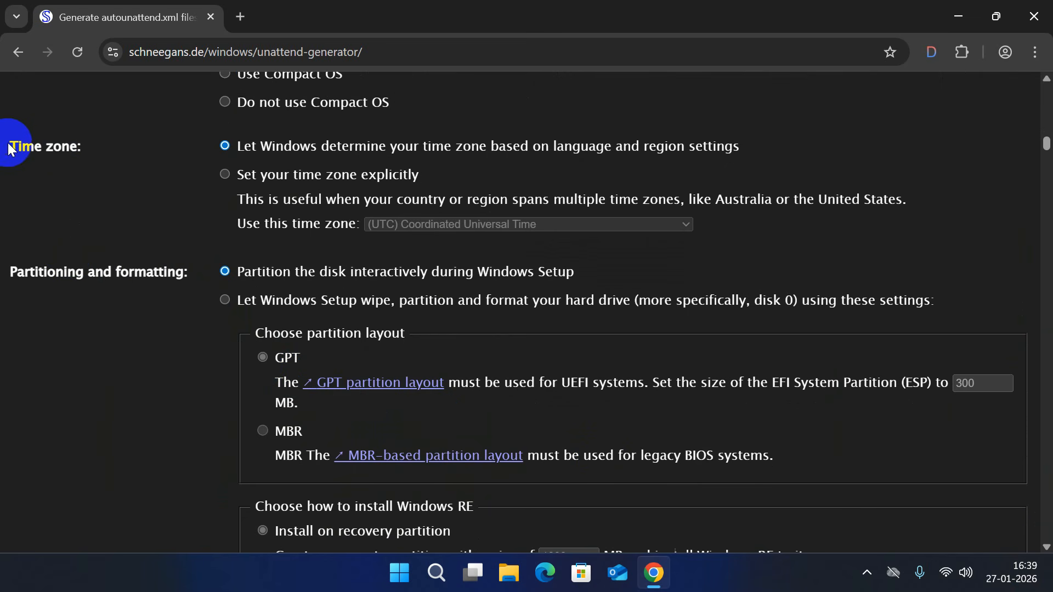
left_click_drag(7, 147, 98, 147)
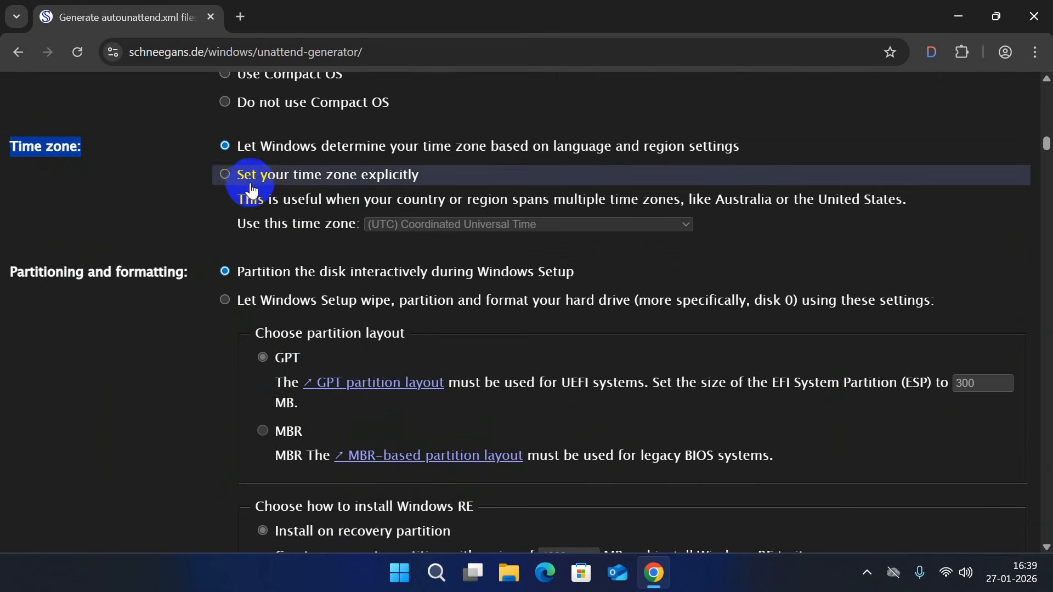
left_click(223, 174)
left_click(572, 229)
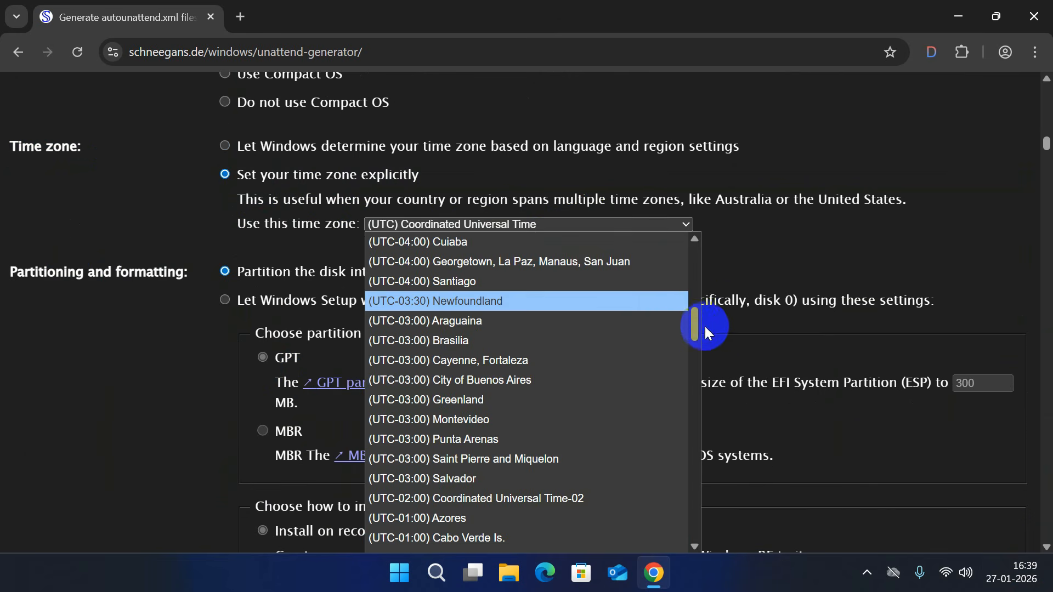
left_click_drag(692, 324, 686, 425)
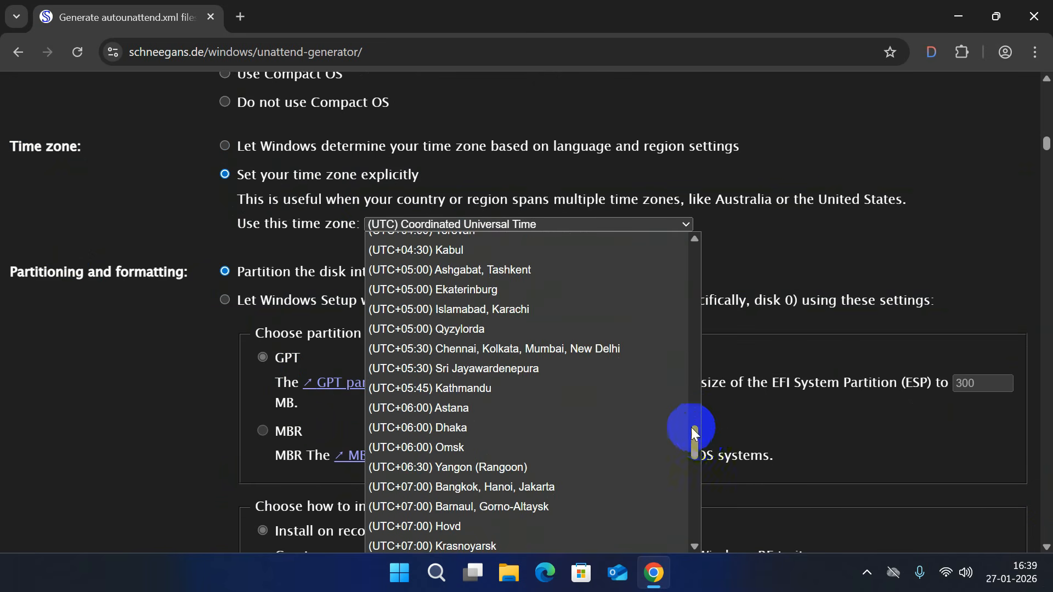
left_click(566, 351)
Keep interactive disk partitioning and set the Windows edition to use the product key stored in BIOS/UEFI firmware
left_click_drag(11, 273, 187, 277)
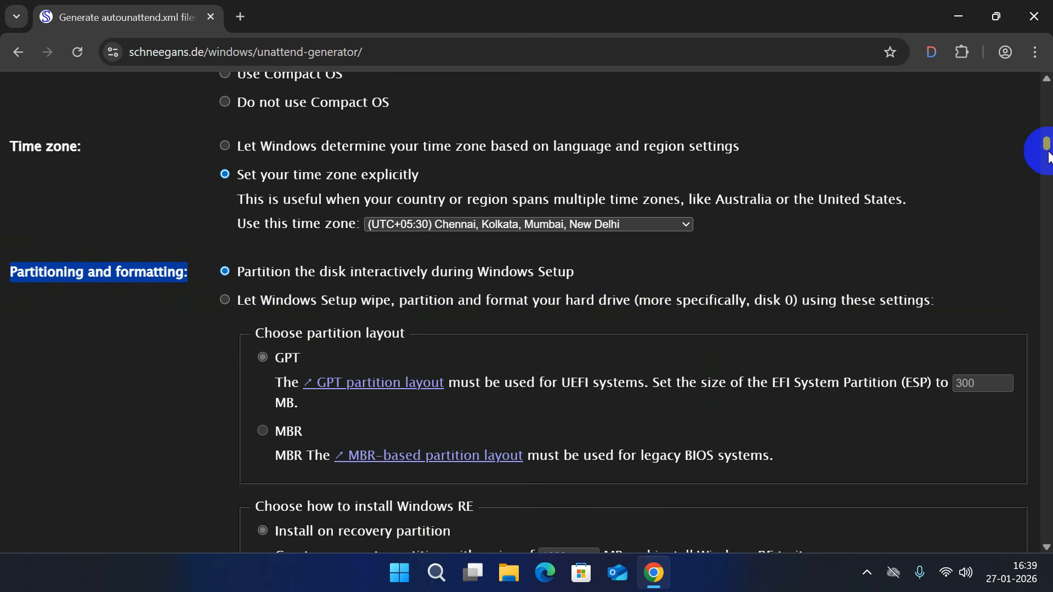
scroll(985, 422, "down", 2)
scroll(985, 423, "down", 5)
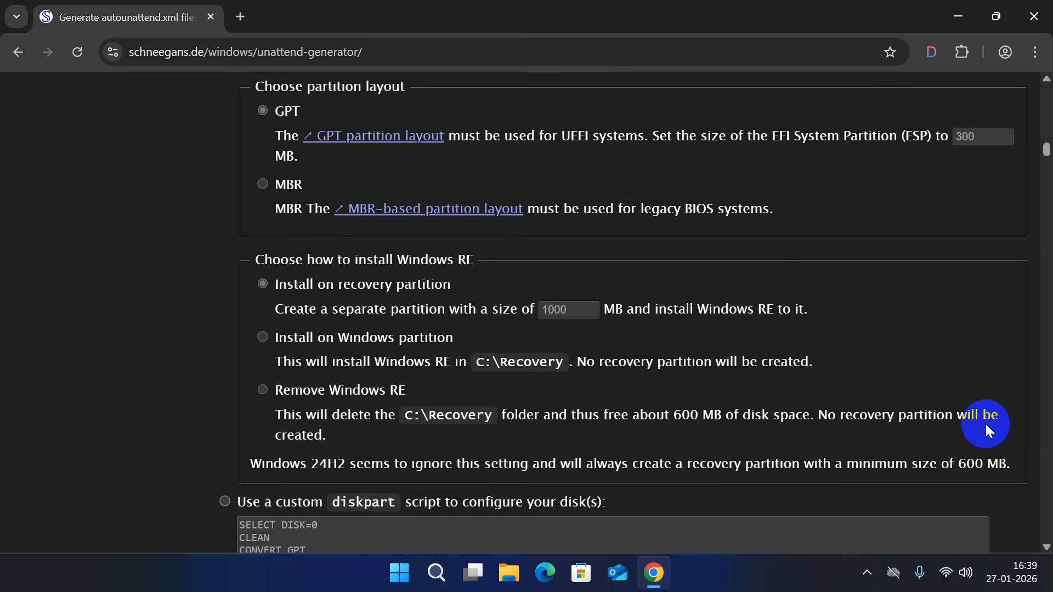
scroll(986, 423, "down", 10)
triple_click(96, 145)
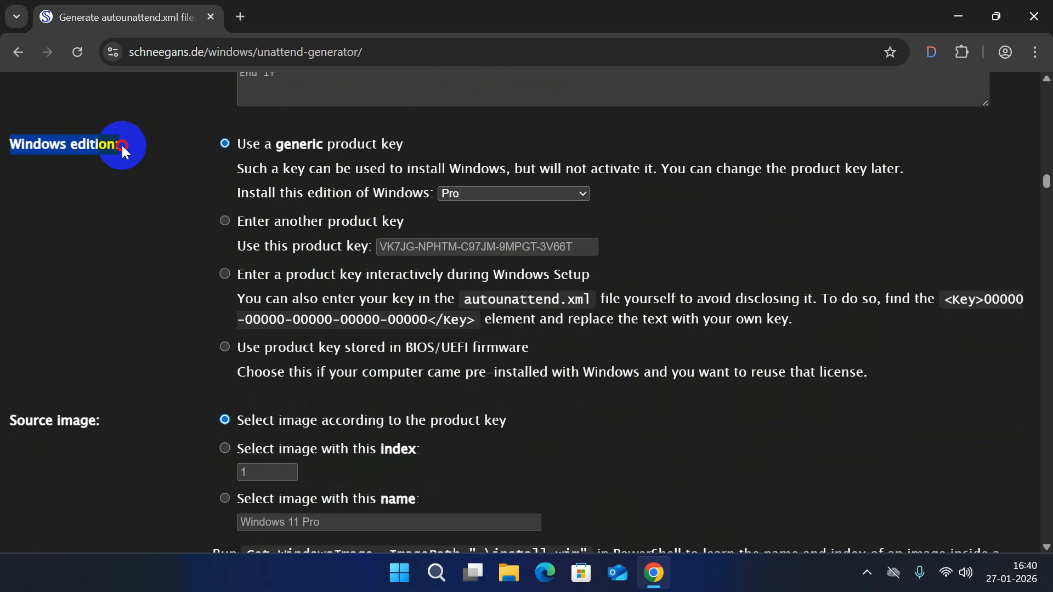
left_click(225, 348)
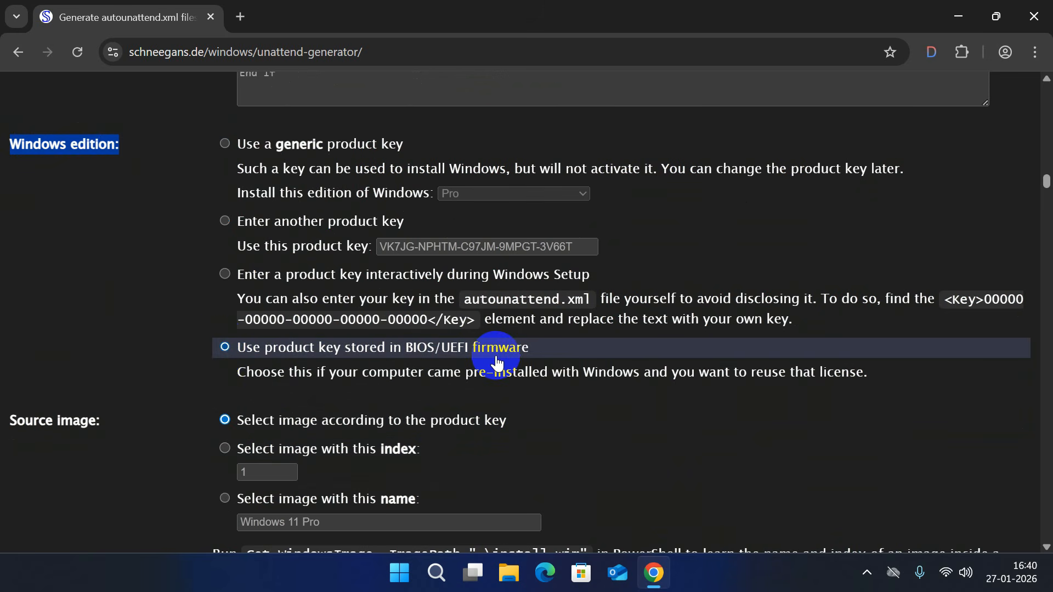
Remove the second local account, User, from the user accounts list, leaving only the Admin account
scroll(496, 362, "down", 10)
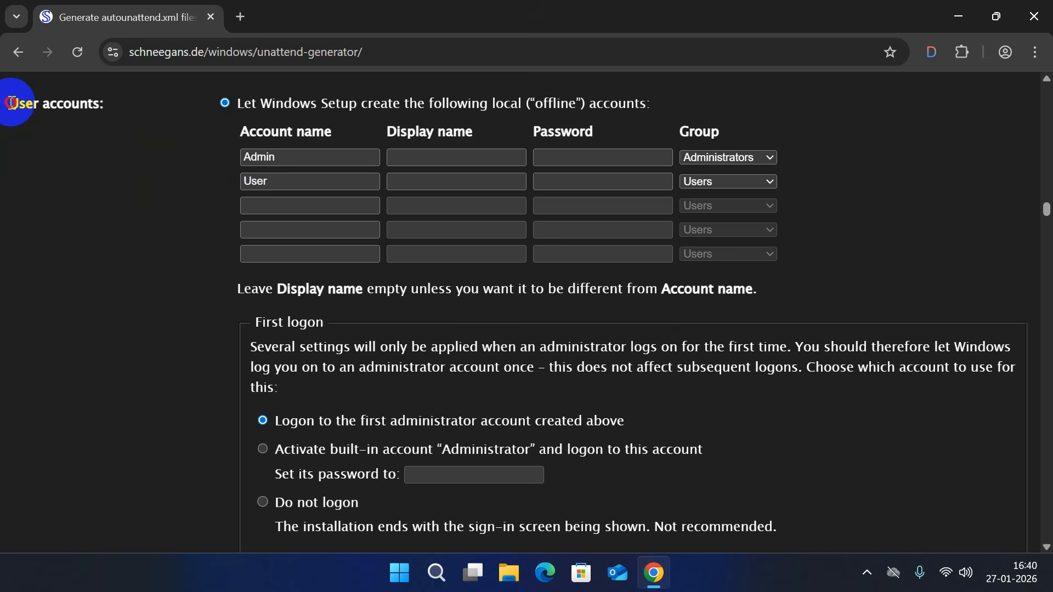
left_click_drag(10, 103, 107, 103)
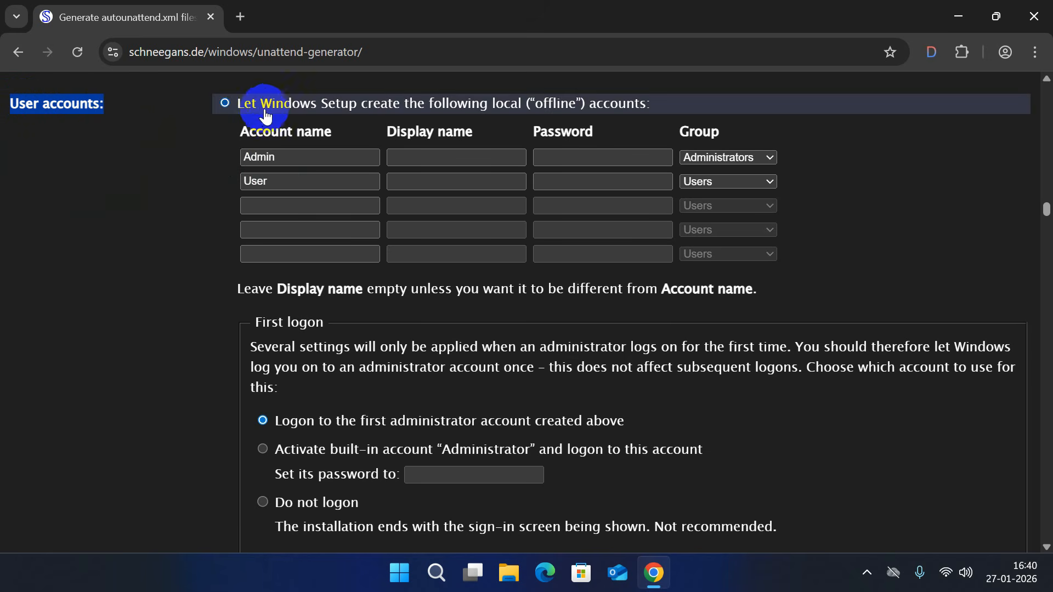
left_click_drag(289, 178, 223, 174)
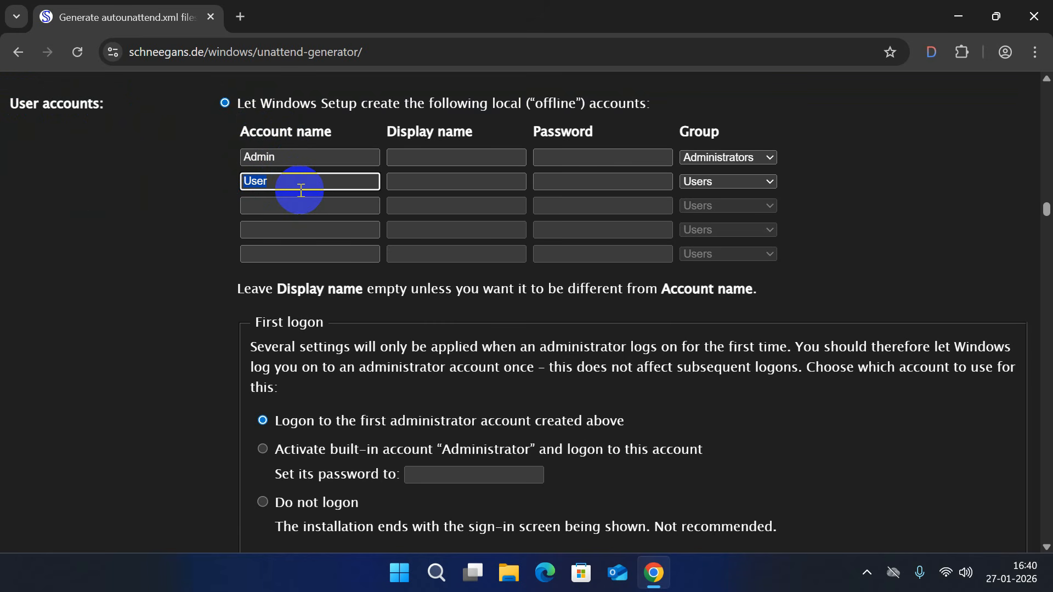
key("BackSpace")
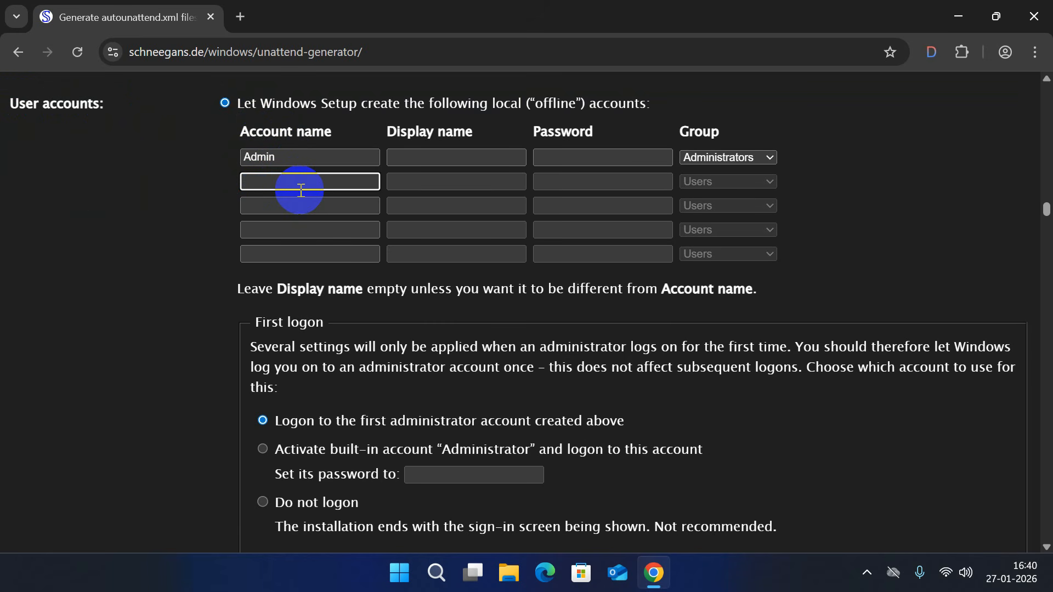
In the Start menu and taskbar settings, enable left alignment of the Windows 11 taskbar
left_click_drag(11, 117, 163, 123)
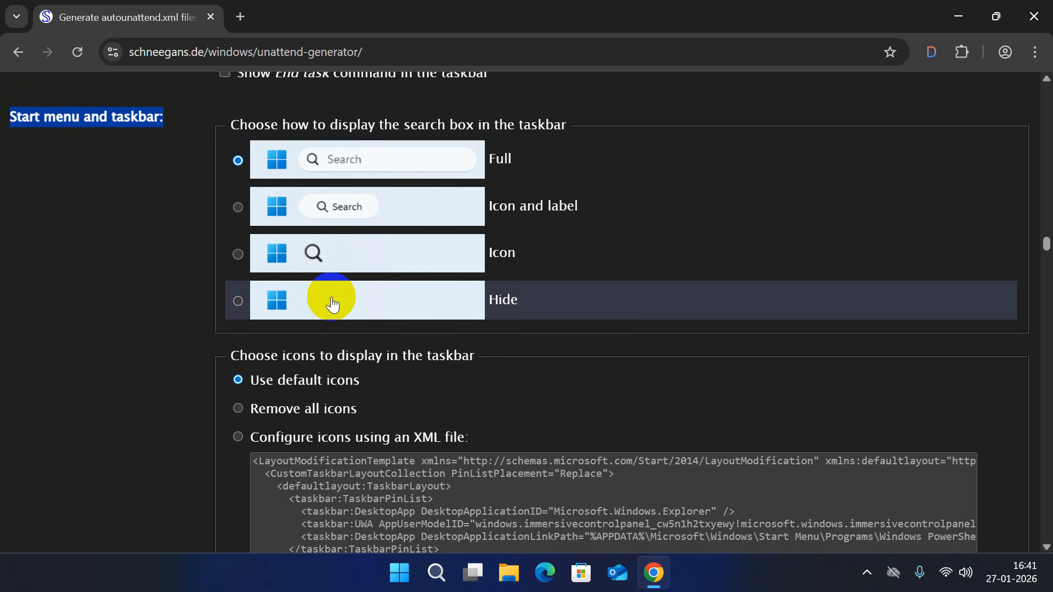
scroll(332, 305, "down", 8)
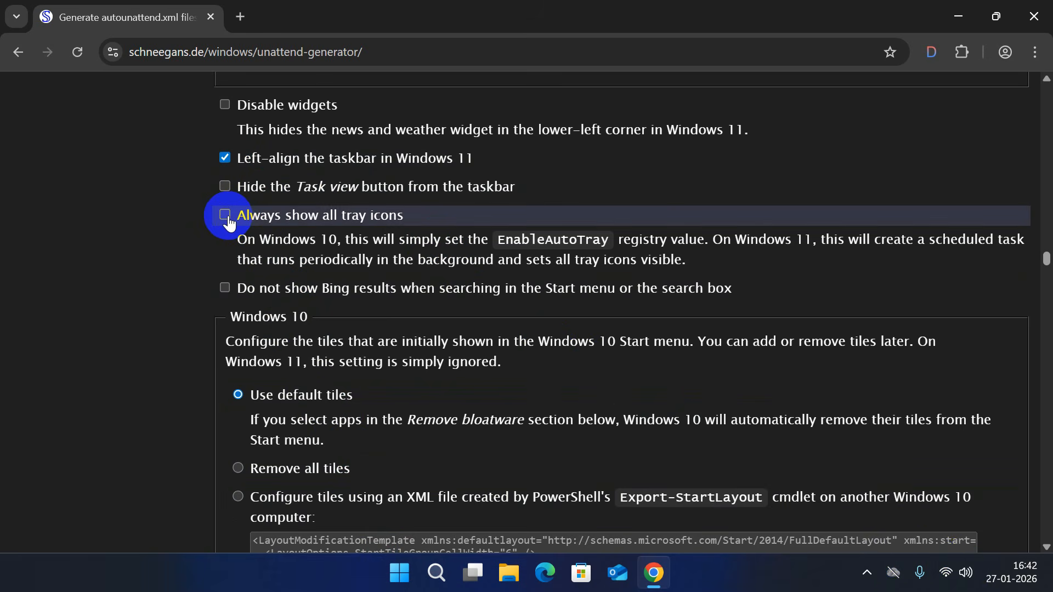
scroll(229, 222, "down", 10)
In the system tweaks, disable Windows Update, User Account Control and Fast Startup, and enable Remote Desktop services
left_click_drag(10, 165, 113, 165)
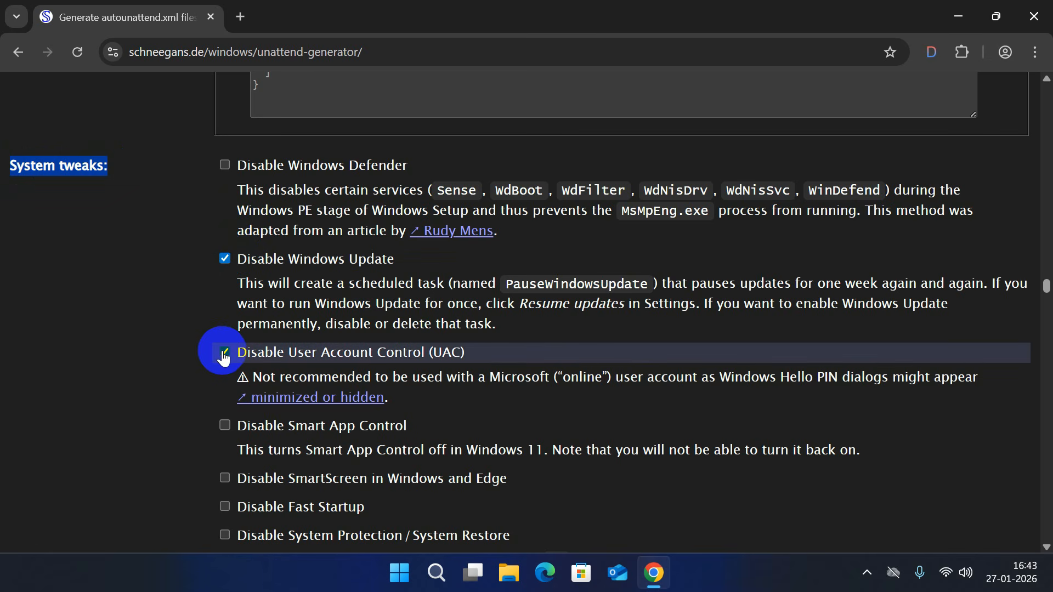
scroll(223, 358, "down", 5)
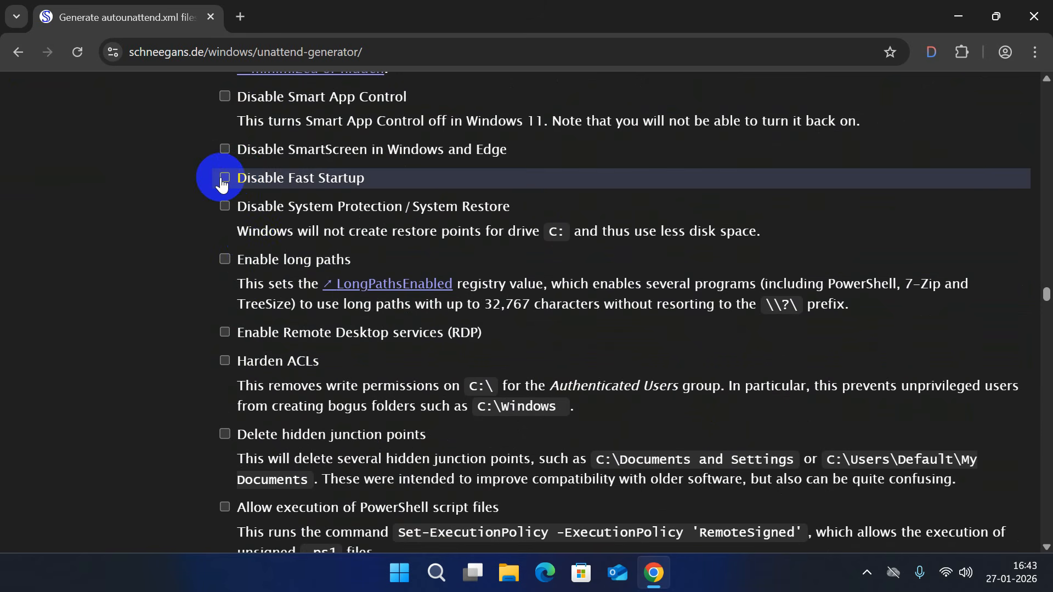
left_click(225, 333)
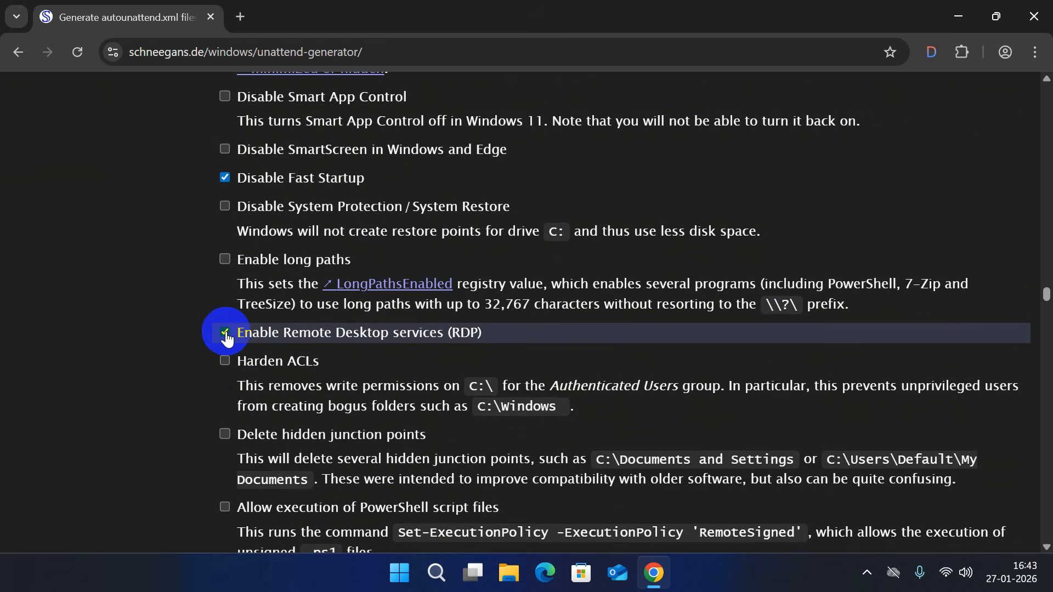
Choose specific desktop icons to show: Control Panel, Desktop, Documents, Downloads and Network
middle_click(966, 382)
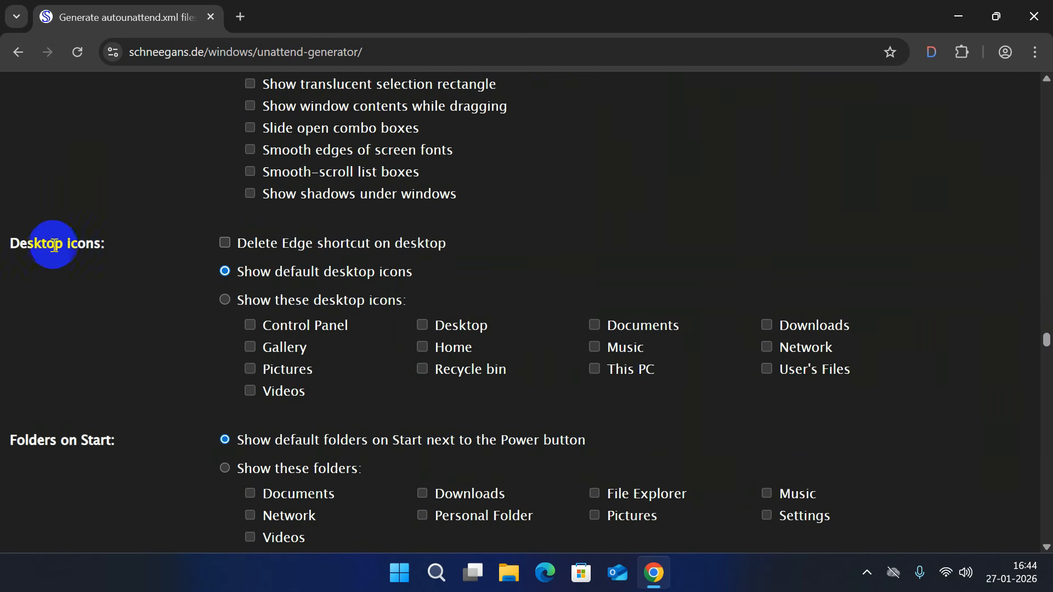
left_click_drag(11, 242, 106, 242)
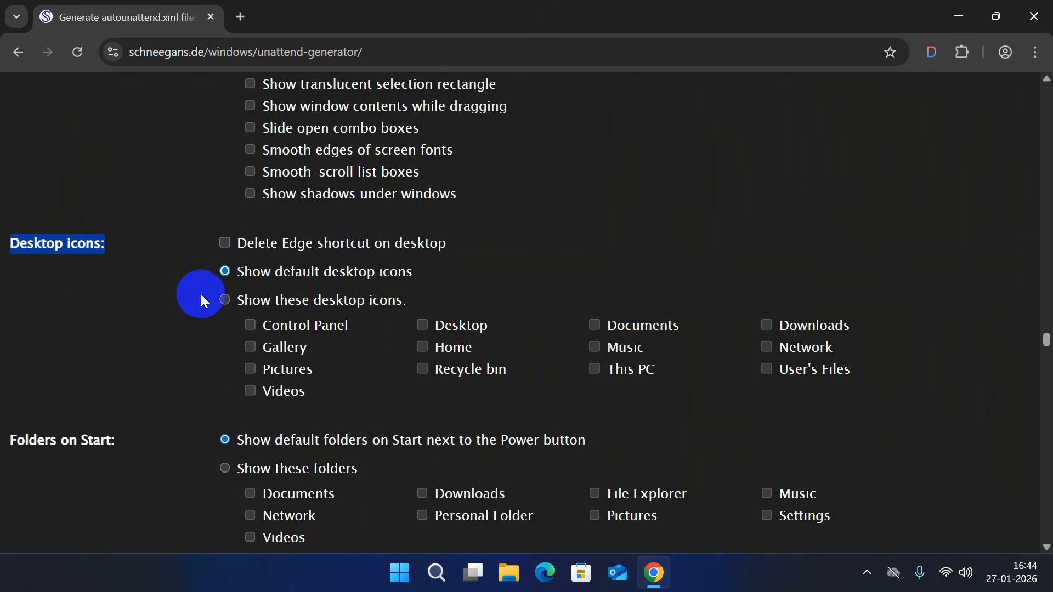
left_click(227, 303)
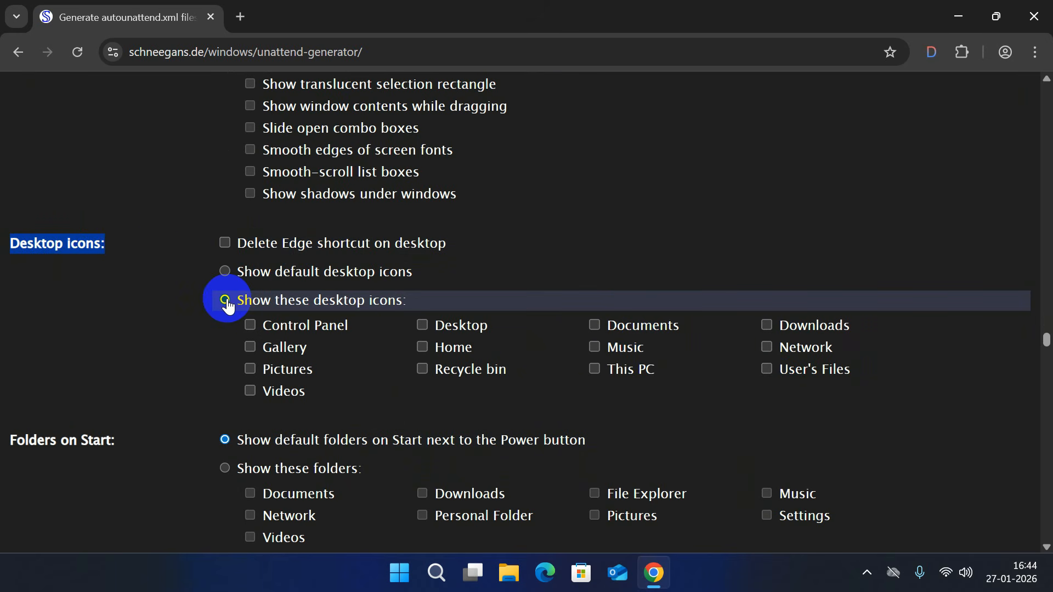
left_click(251, 325)
left_click(421, 327)
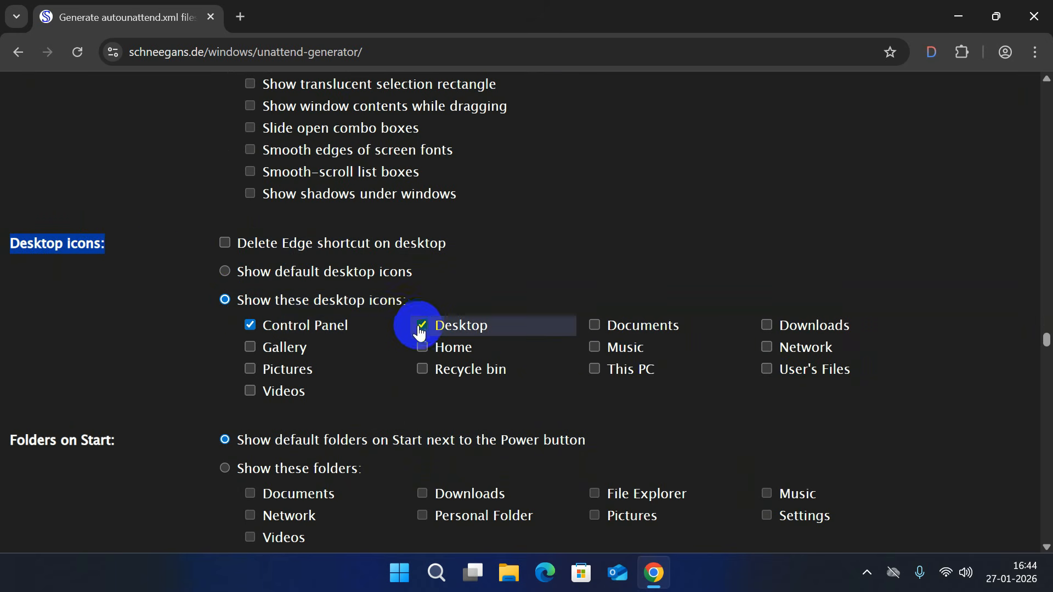
Check the current Start menu's folder area, then choose specific folders to show on Start, including Documents
left_click_drag(10, 192, 125, 193)
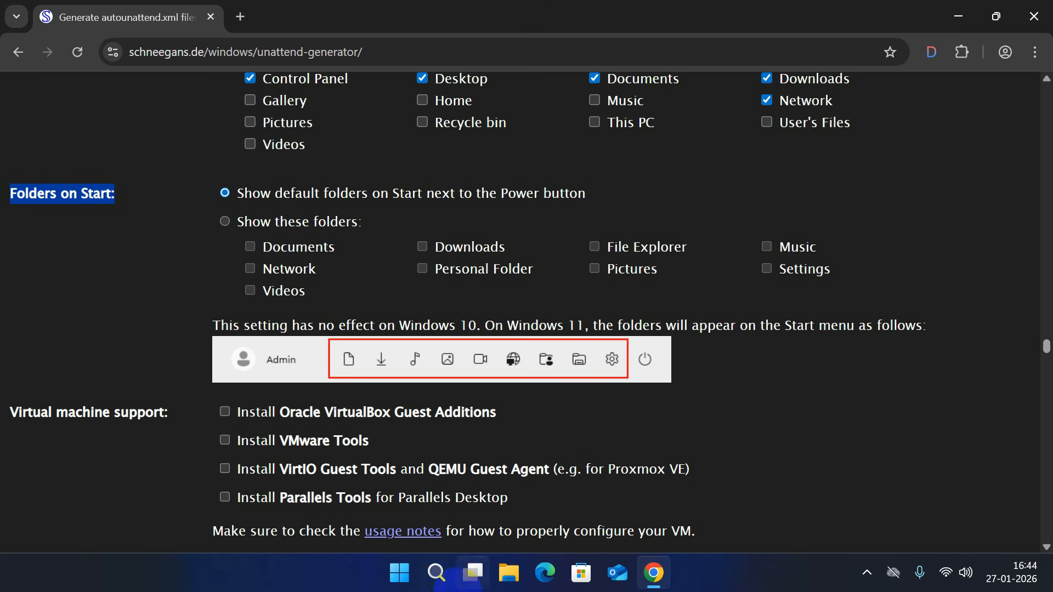
left_click(399, 573)
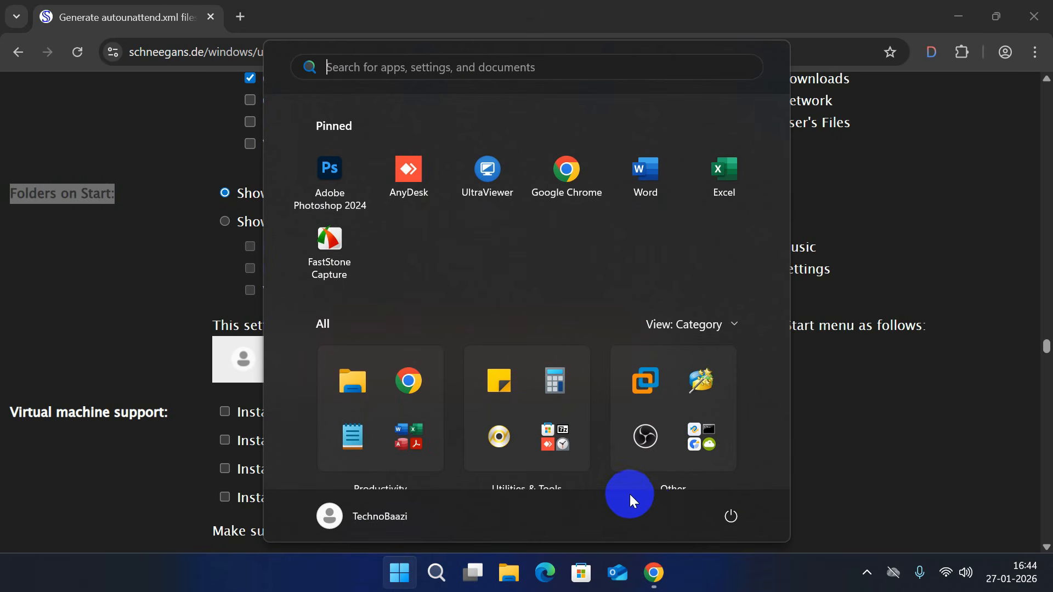
left_click(189, 401)
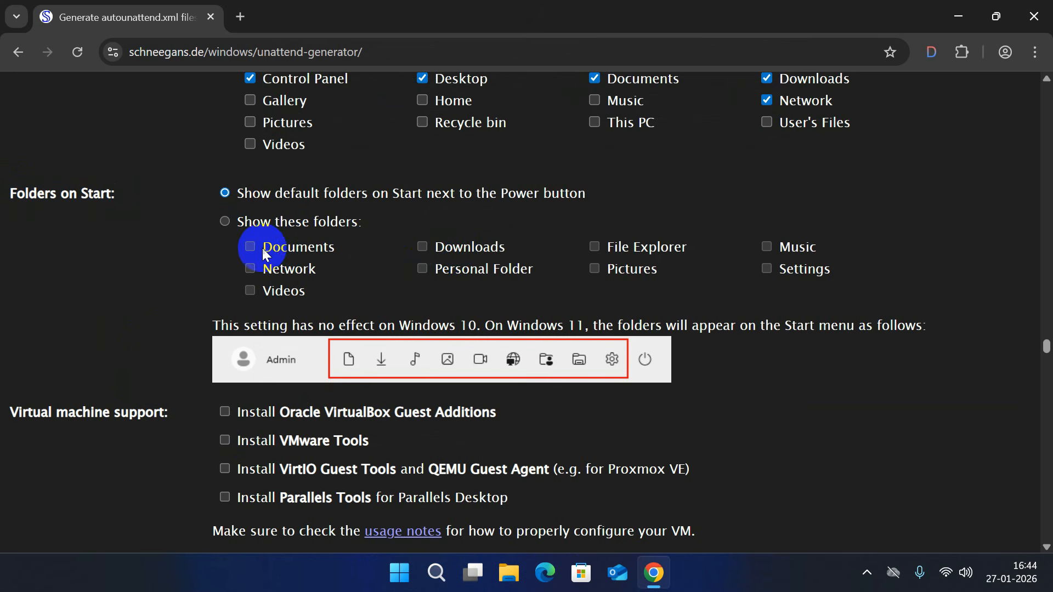
left_click(244, 224)
left_click(289, 247)
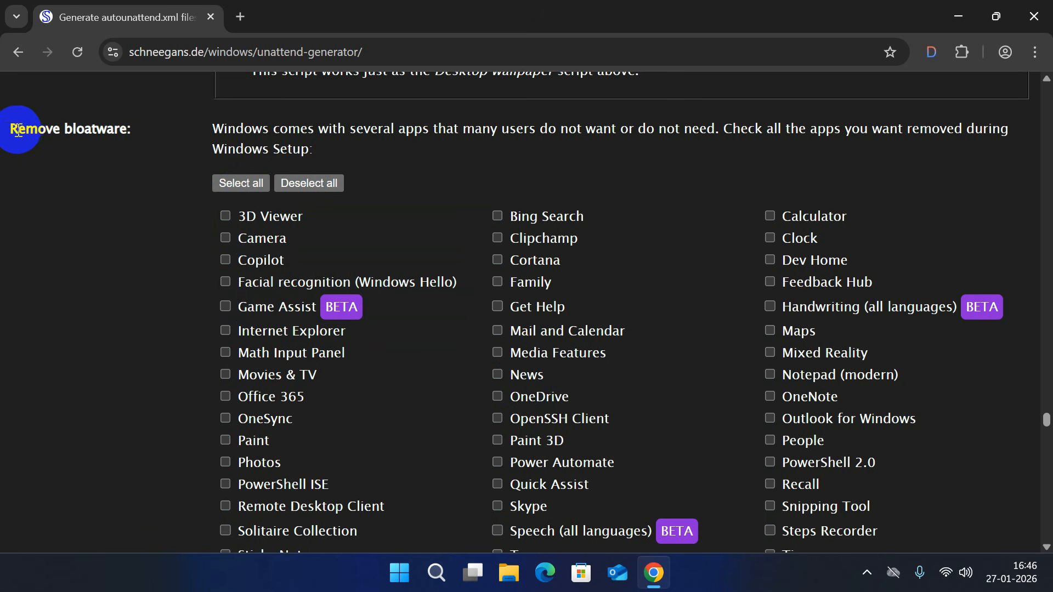
In the Remove bloatware section, mark unwanted apps for removal during Windows Setup, including Get Help and News
left_click_drag(15, 126, 132, 130)
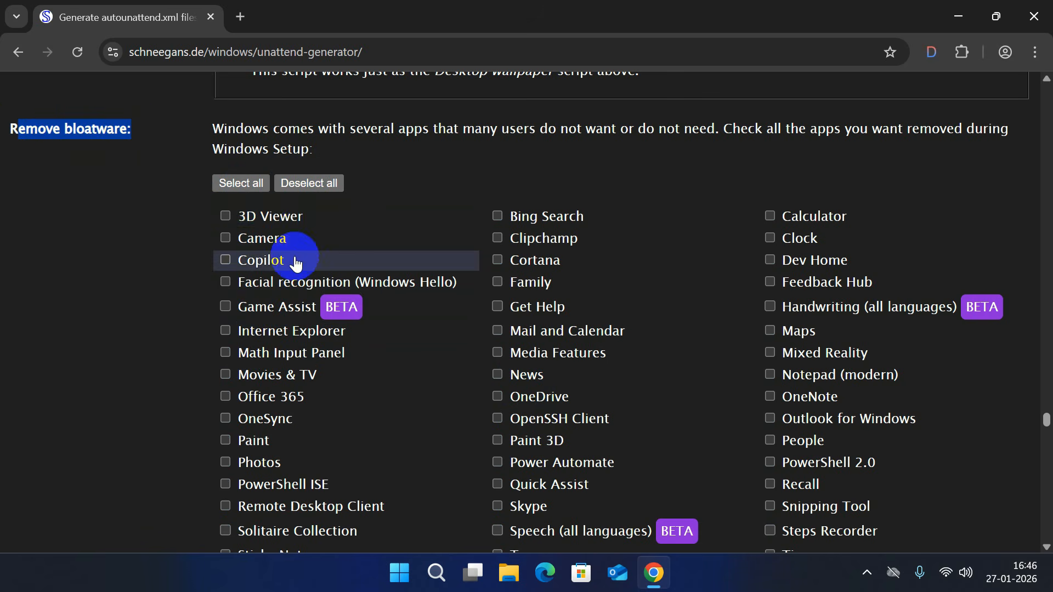
mouse_move(303, 288)
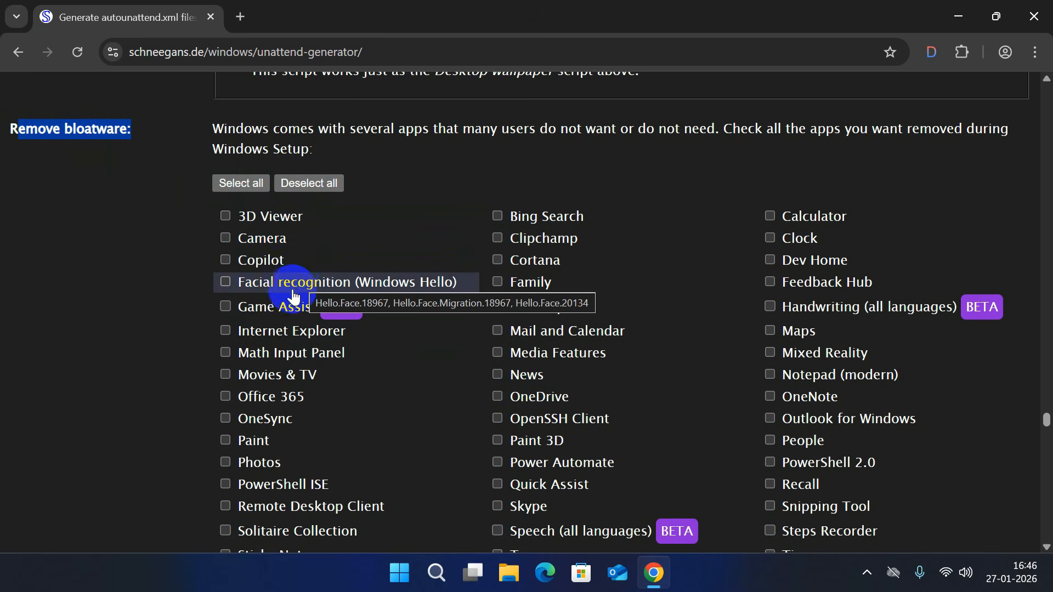
mouse_move(274, 312)
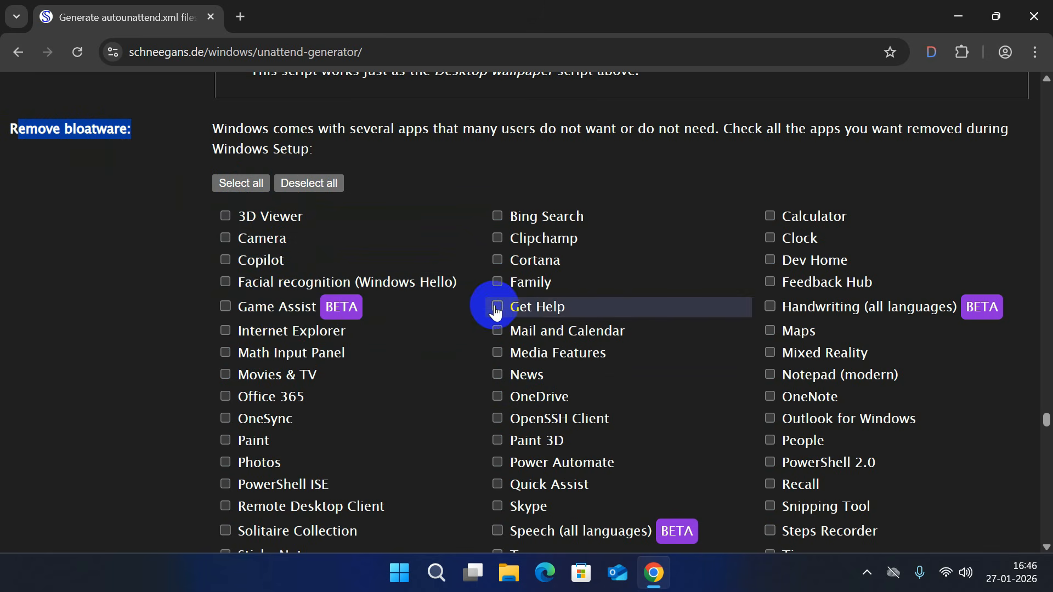
left_click(499, 375)
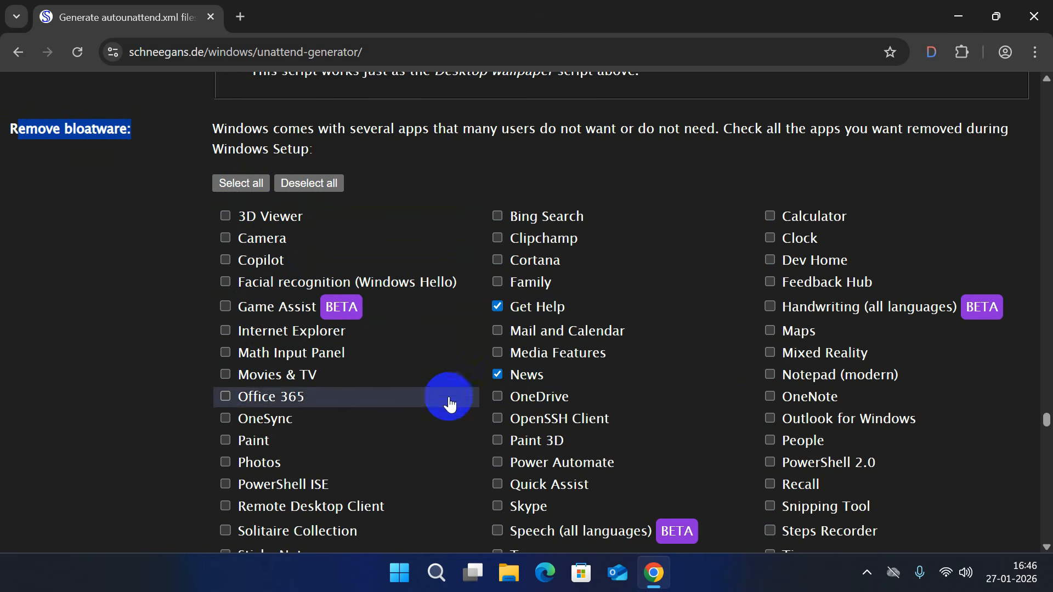
left_click(227, 421)
left_click(228, 422)
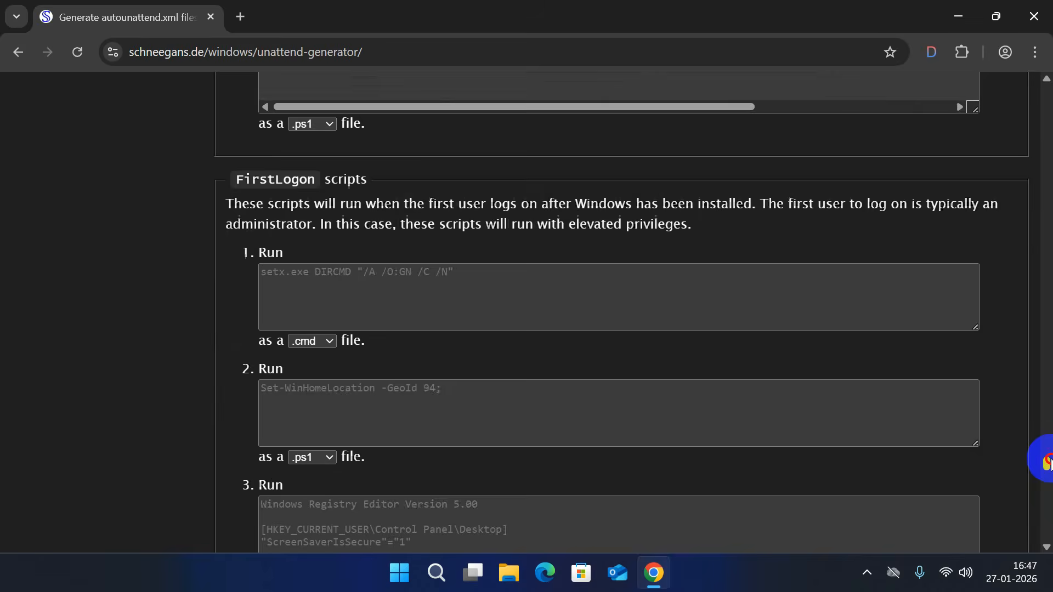
Download the configured answer file as autounattend.xml and show it in its download folder
left_click_drag(1048, 462, 1049, 546)
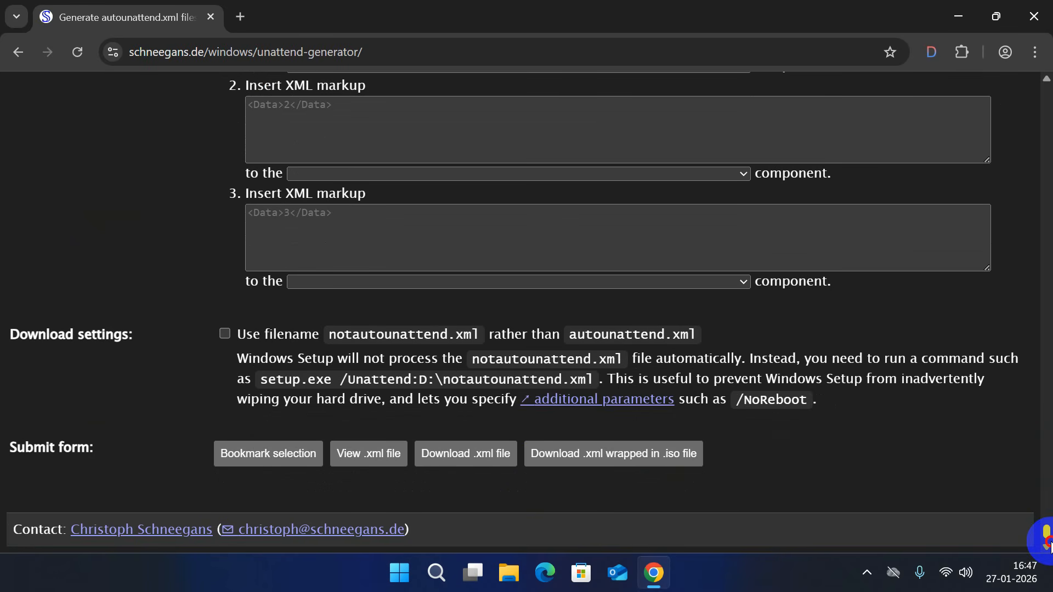
left_click(470, 459)
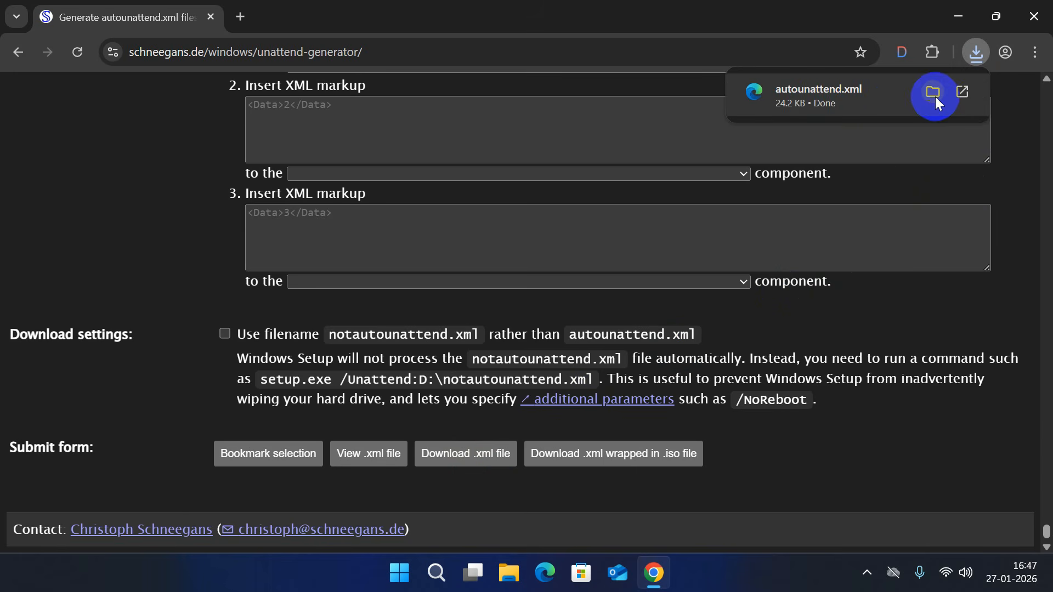
left_click(933, 92)
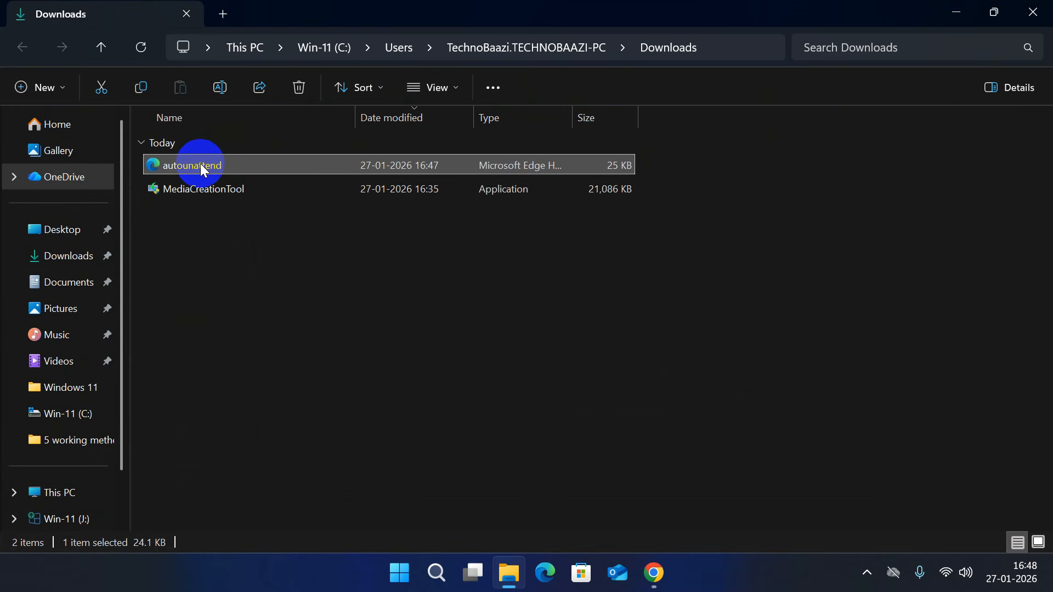
Copy the autounattend file from Downloads to the root of the Win-11 (J:) USB drive
right_click(201, 164)
left_click(253, 447)
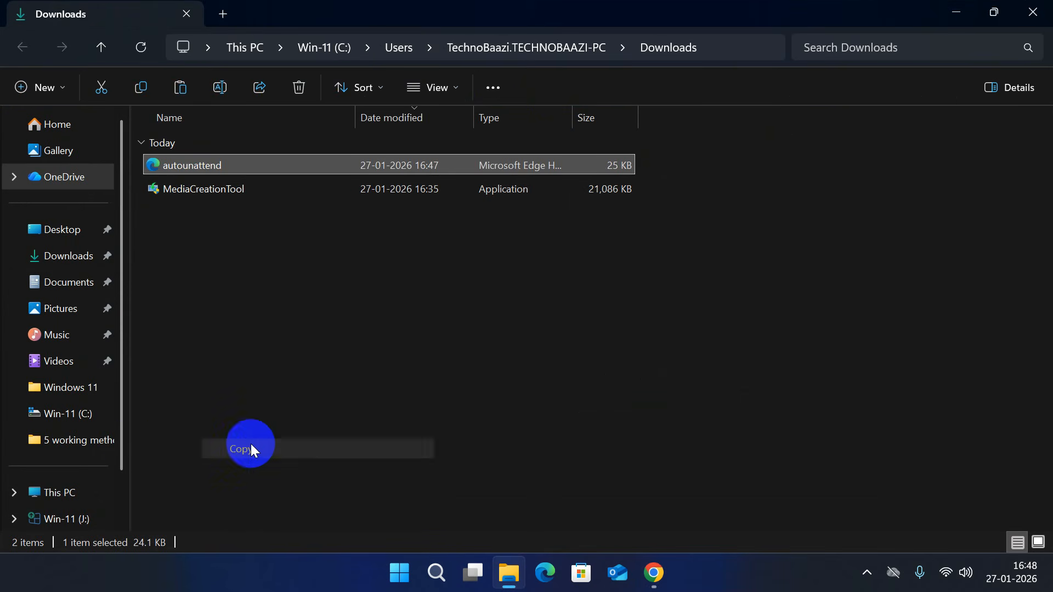
left_click(55, 494)
left_click(702, 229)
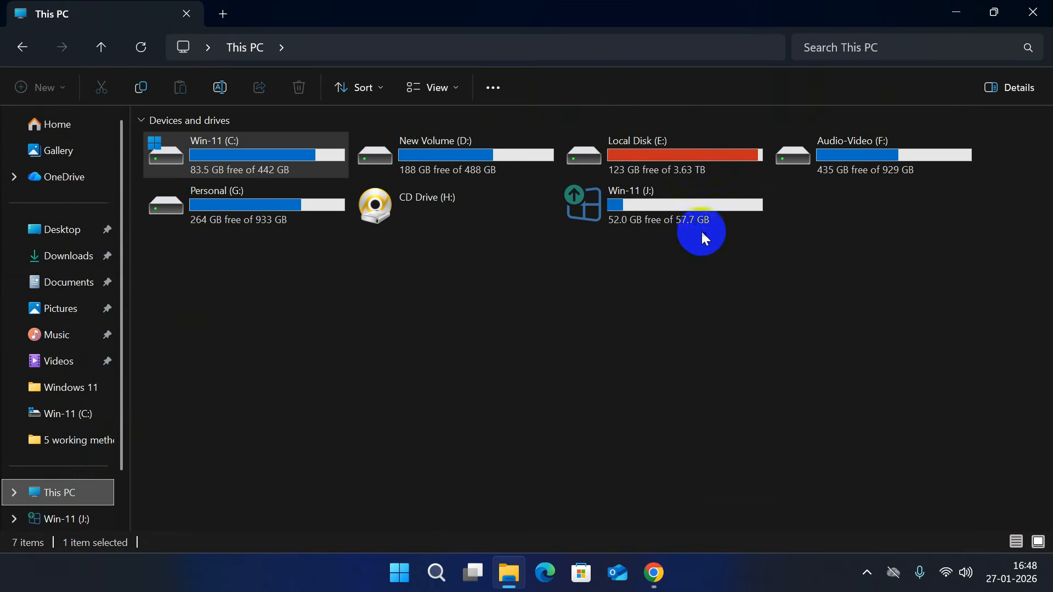
left_click(665, 207)
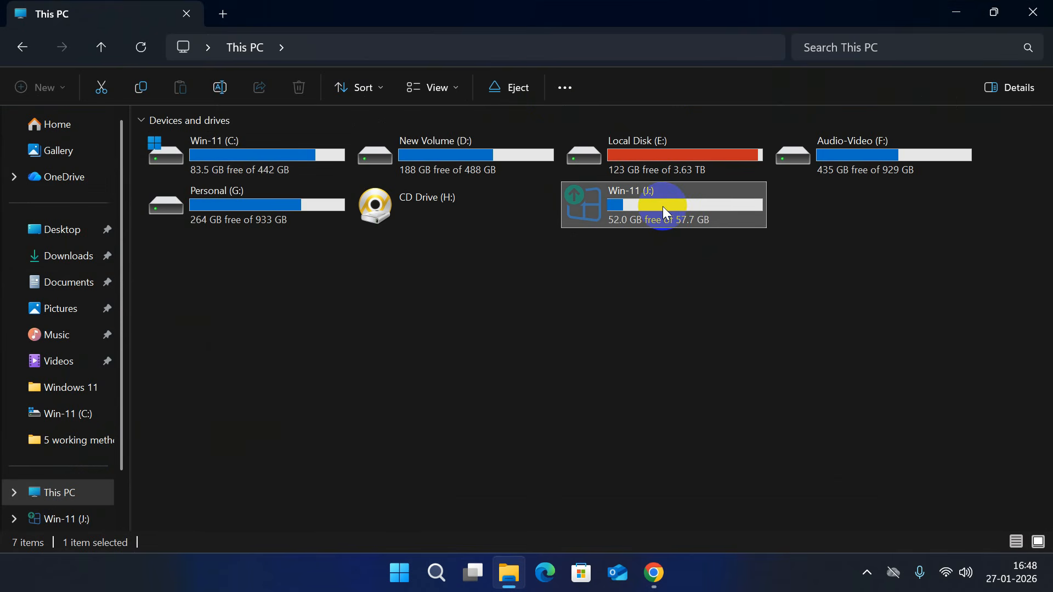
double_click(663, 208)
right_click(282, 443)
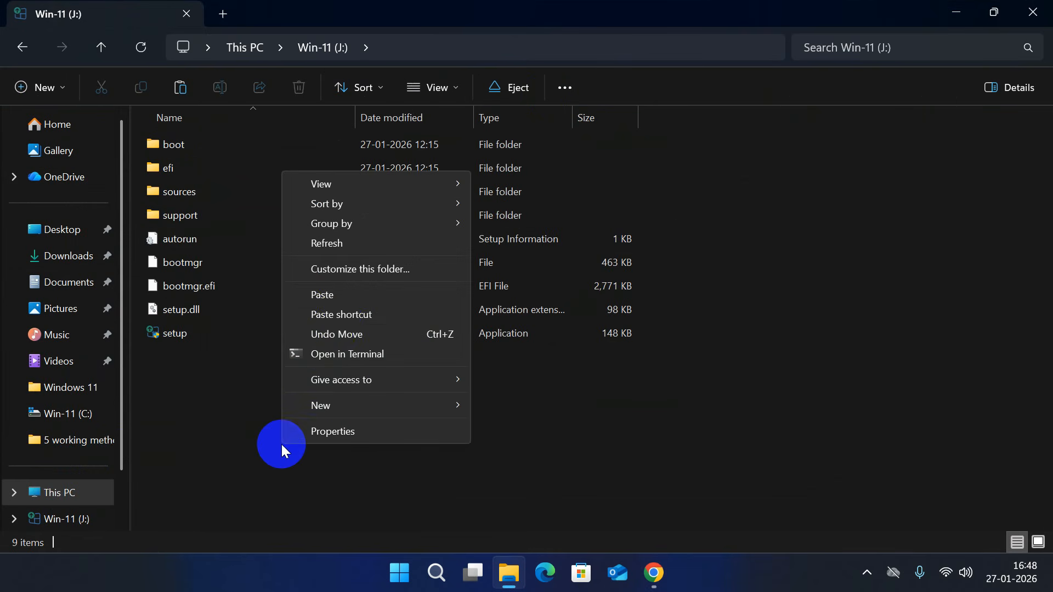
left_click(338, 295)
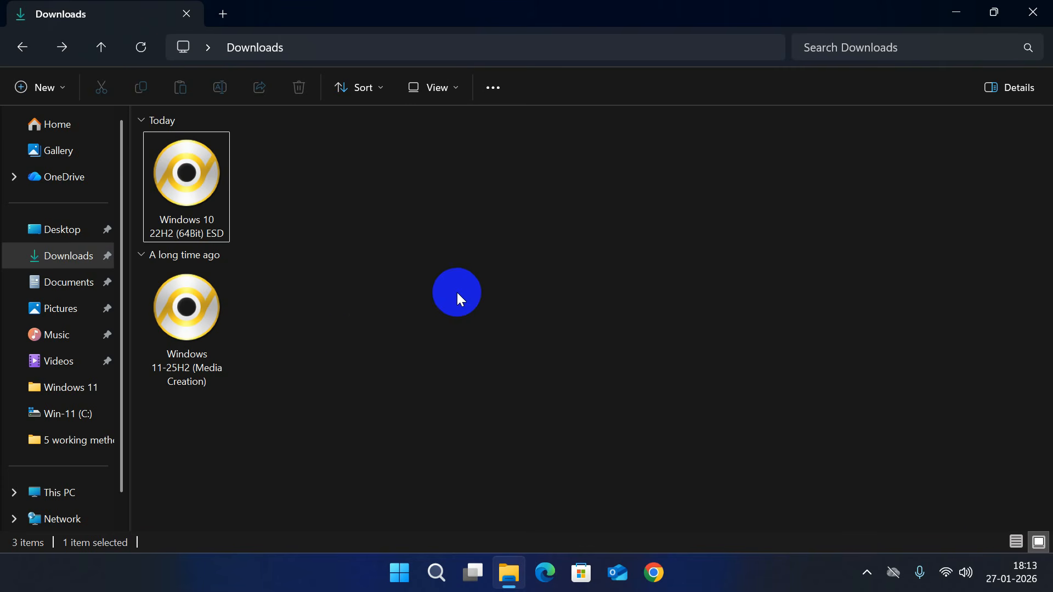
Extract the Windows 11-25H2 (Media Creation) ISO in Downloads into a folder of the same name
left_click(197, 316)
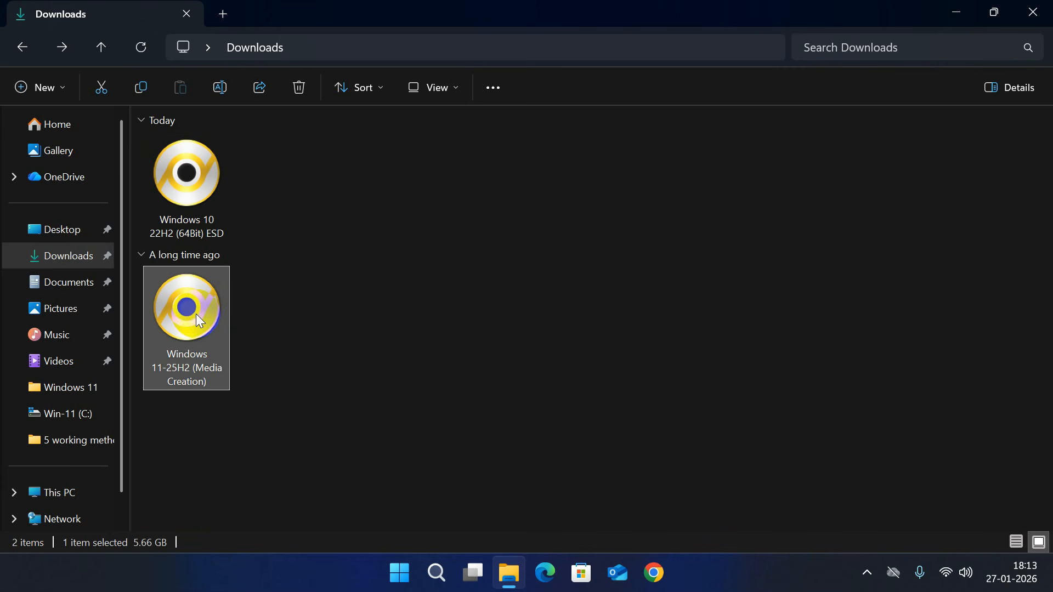
left_click(204, 207)
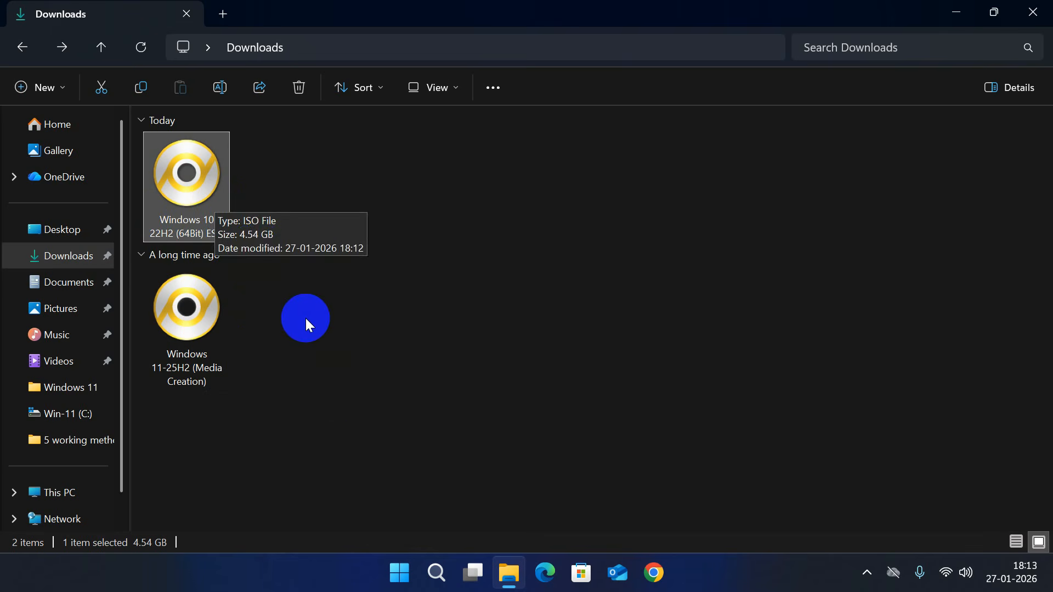
left_click(336, 452)
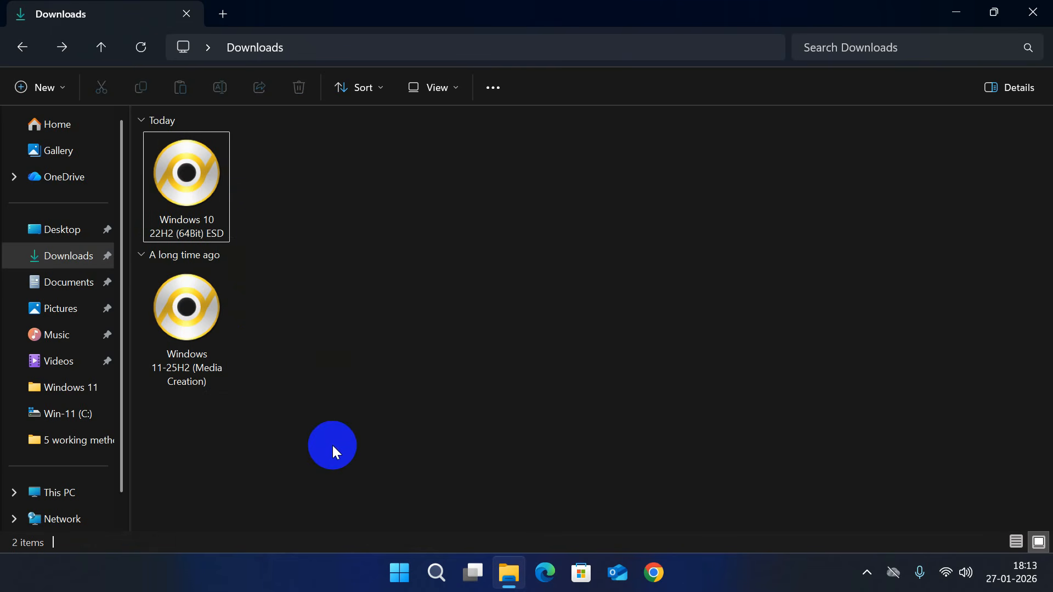
left_click(191, 334)
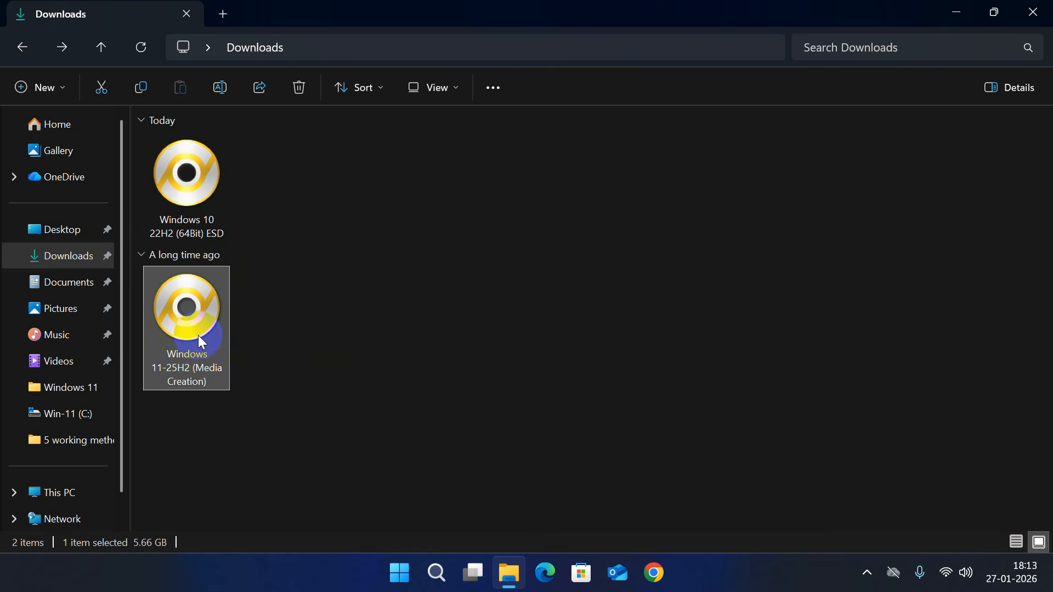
right_click(199, 335)
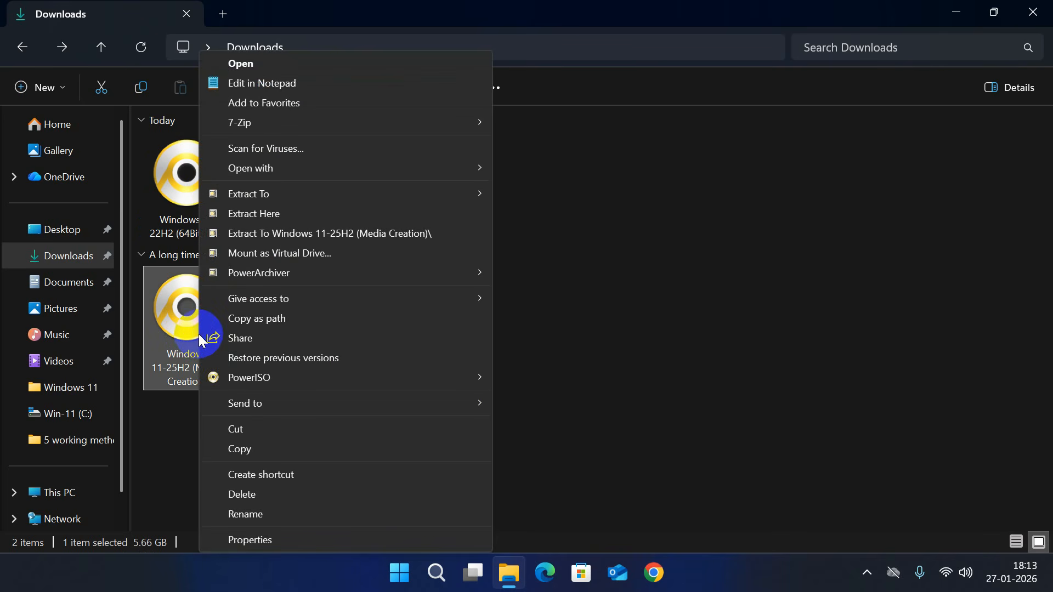
left_click(371, 234)
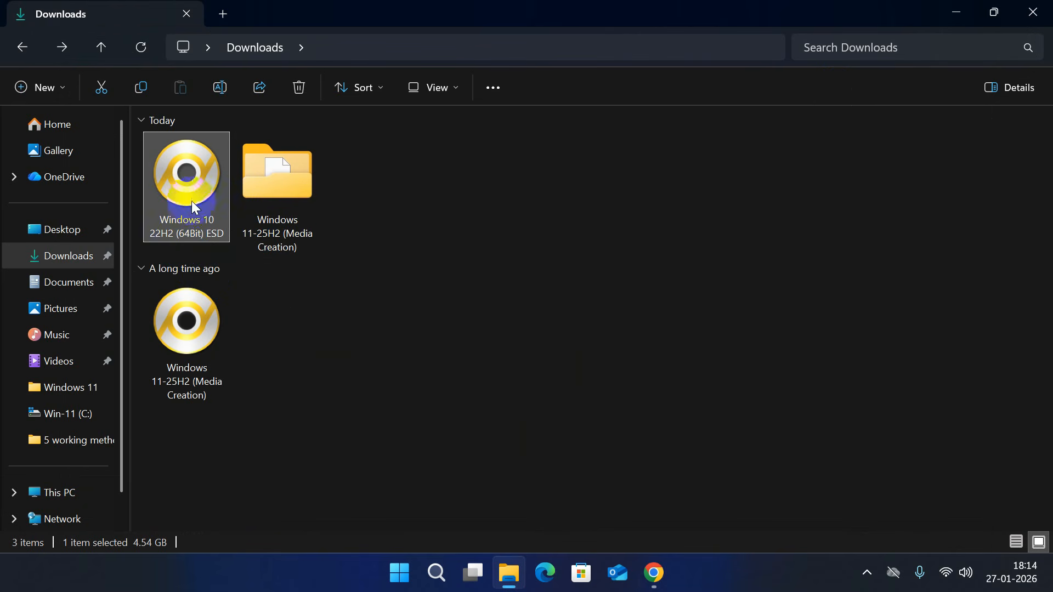
Search Google for anyburn and download the 64-bit & 32-bit edition of AnyBurn Free from the official website
left_click(654, 572)
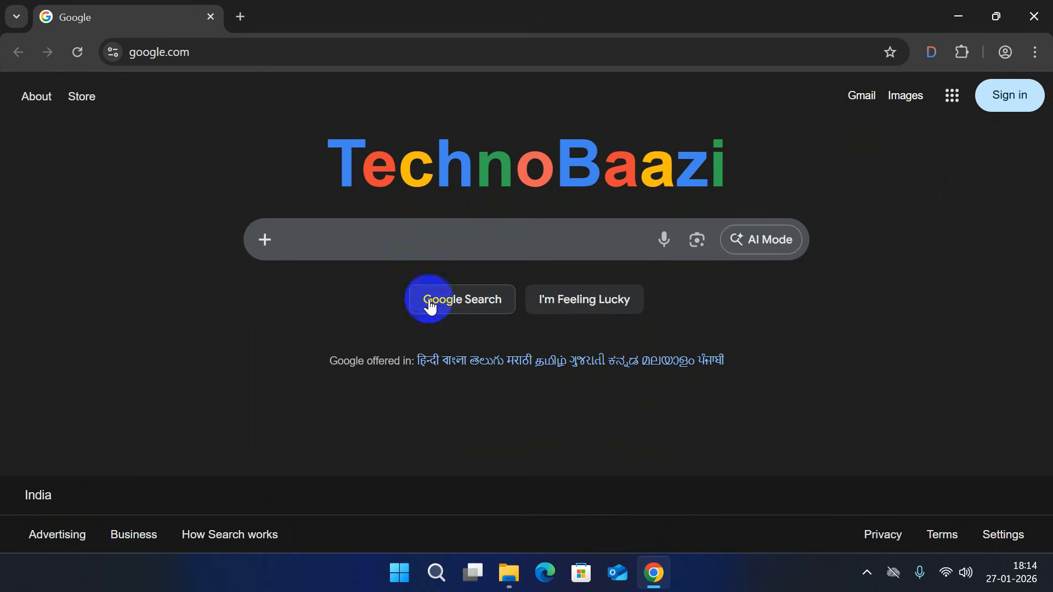
left_click(402, 240)
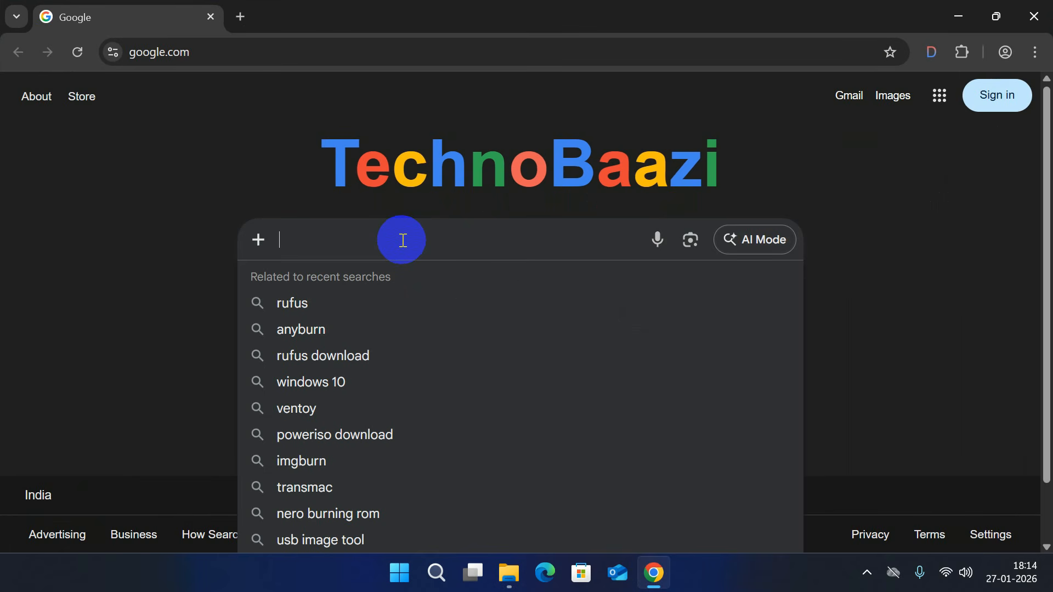
left_click(346, 328)
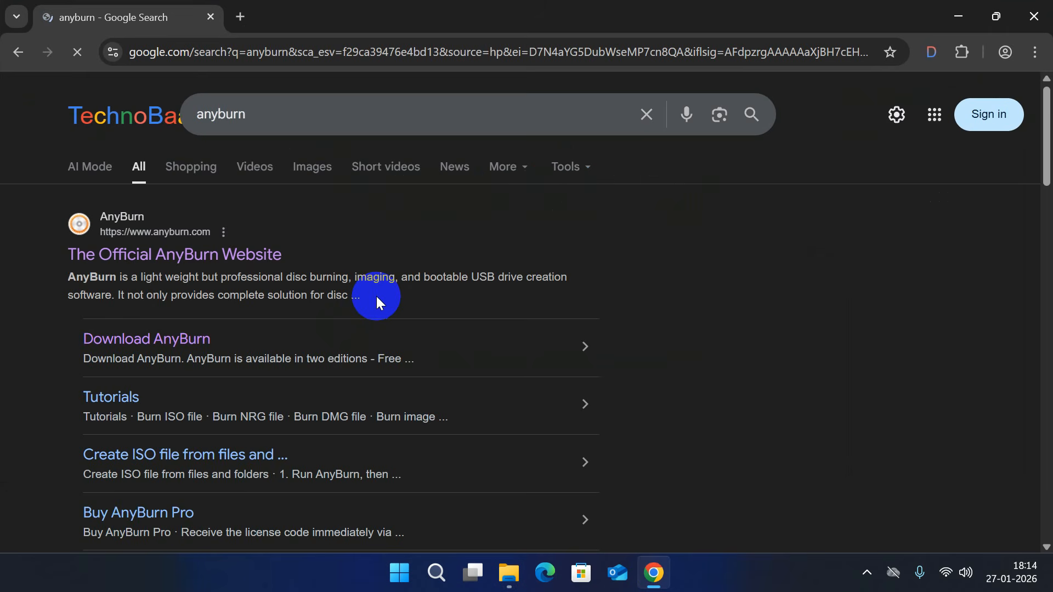
left_click(199, 255)
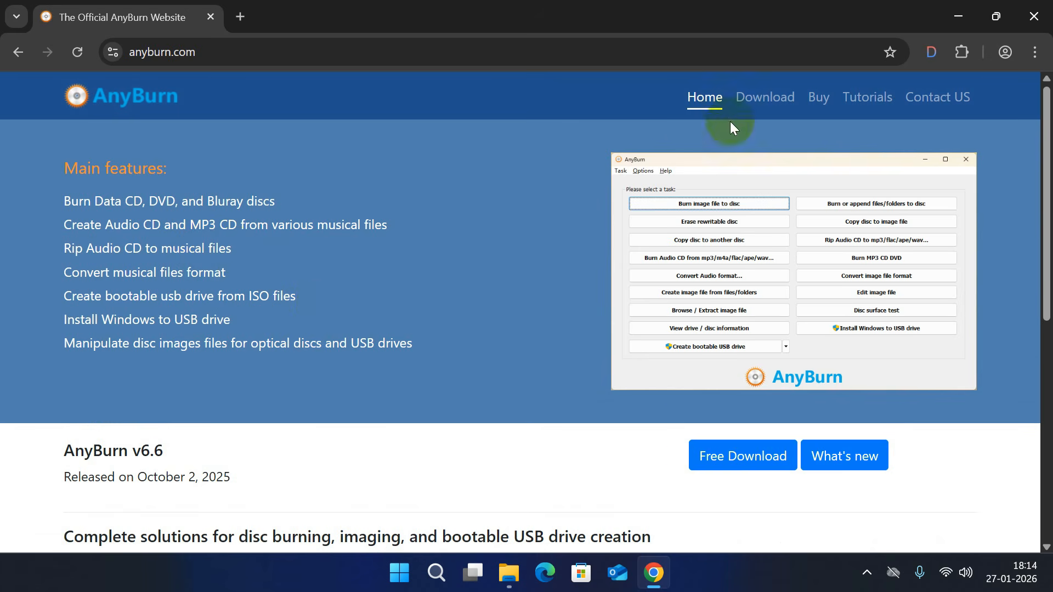
left_click(732, 463)
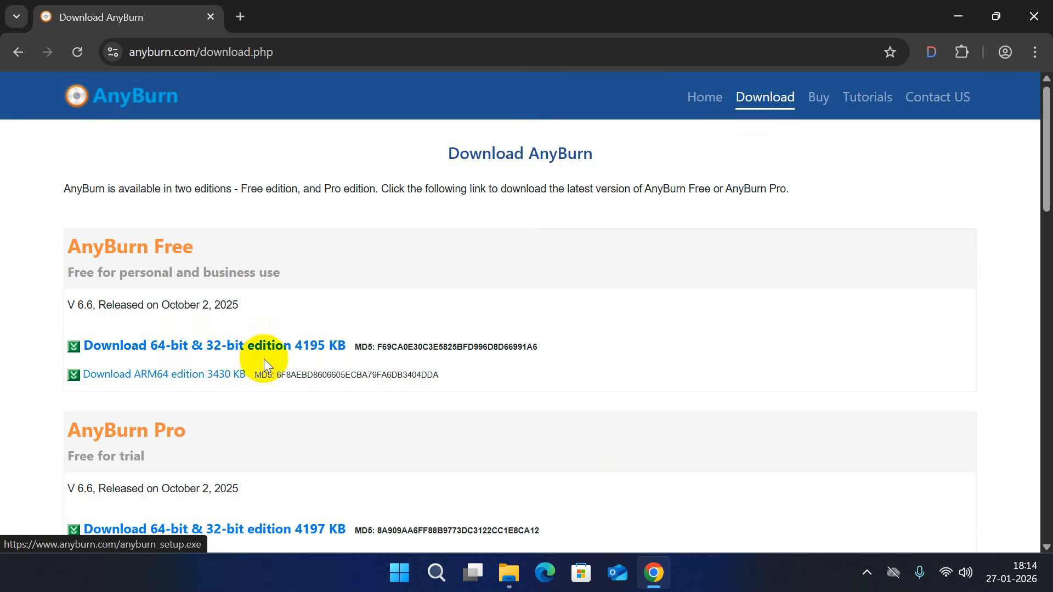
left_click(314, 353)
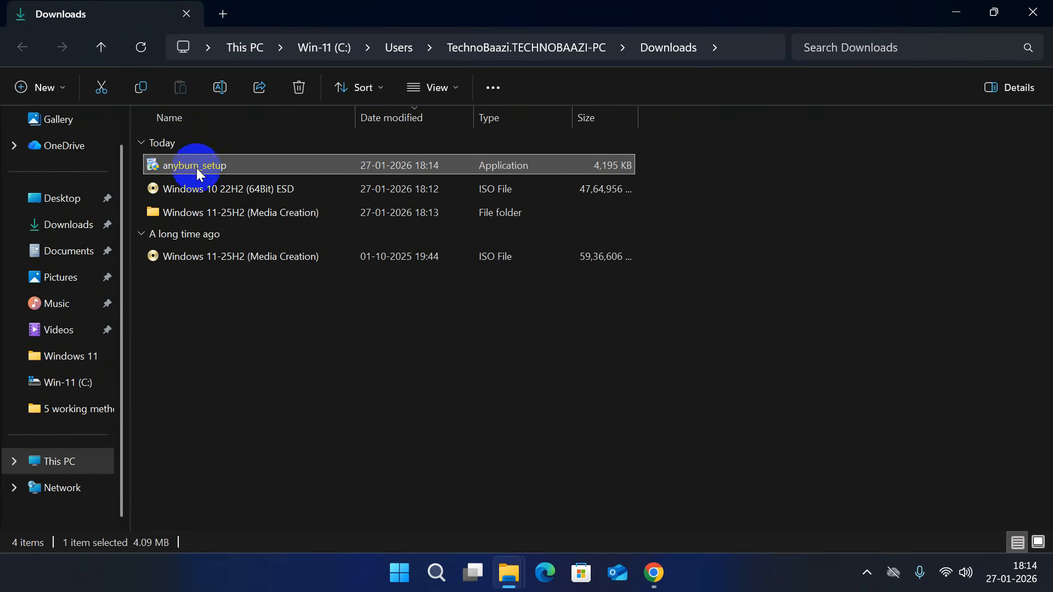
Run the downloaded anyburn_setup file to install AnyBurn
right_click(198, 169)
left_click(208, 40)
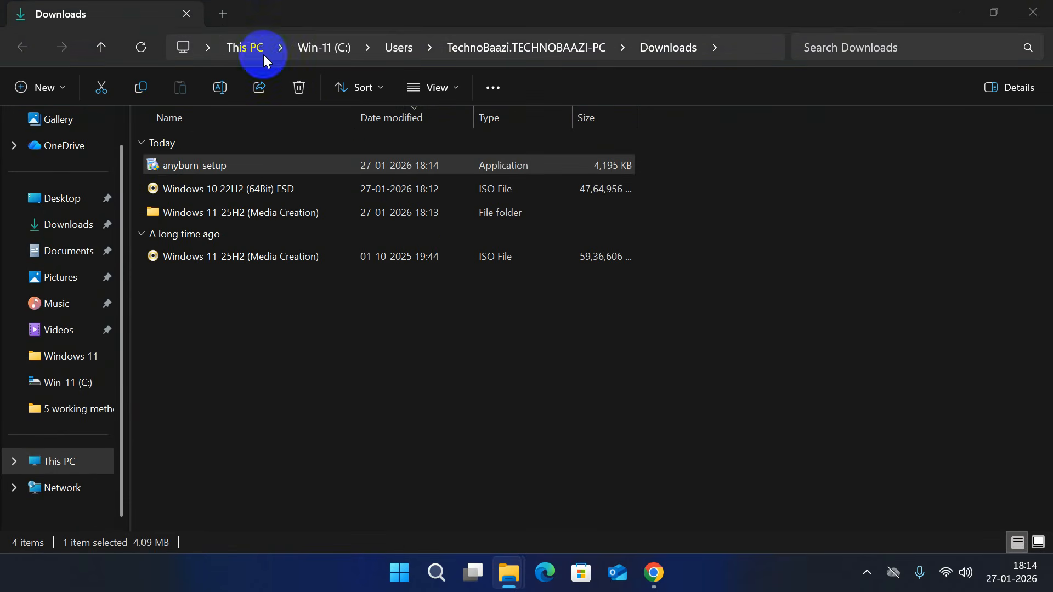
left_click(482, 470)
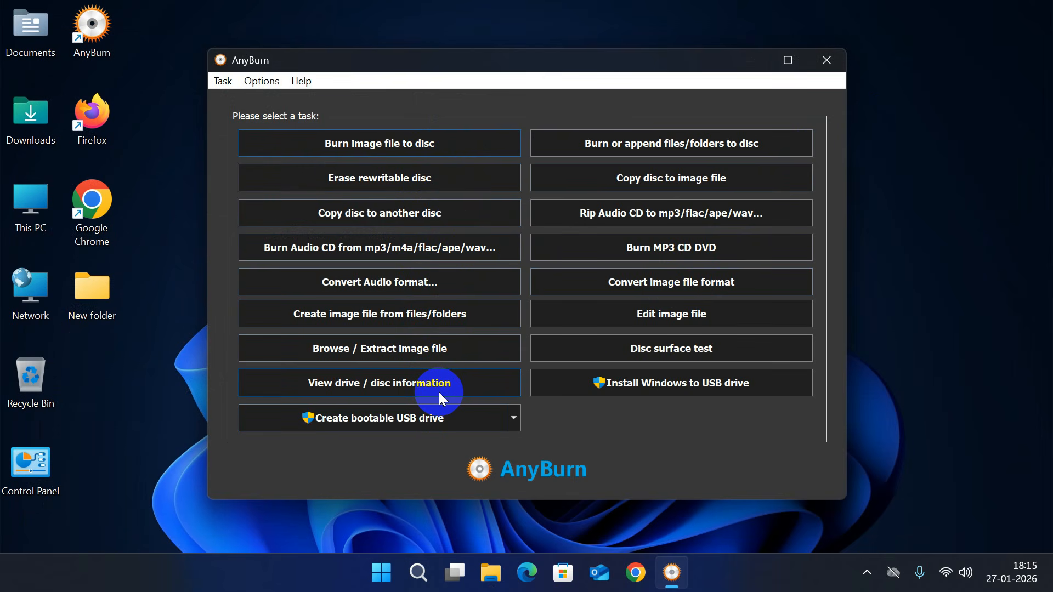
In AnyBurn, load the Windows 10 22H2 (64Bit) ESD ISO from Downloads for image file editing
left_click(676, 323)
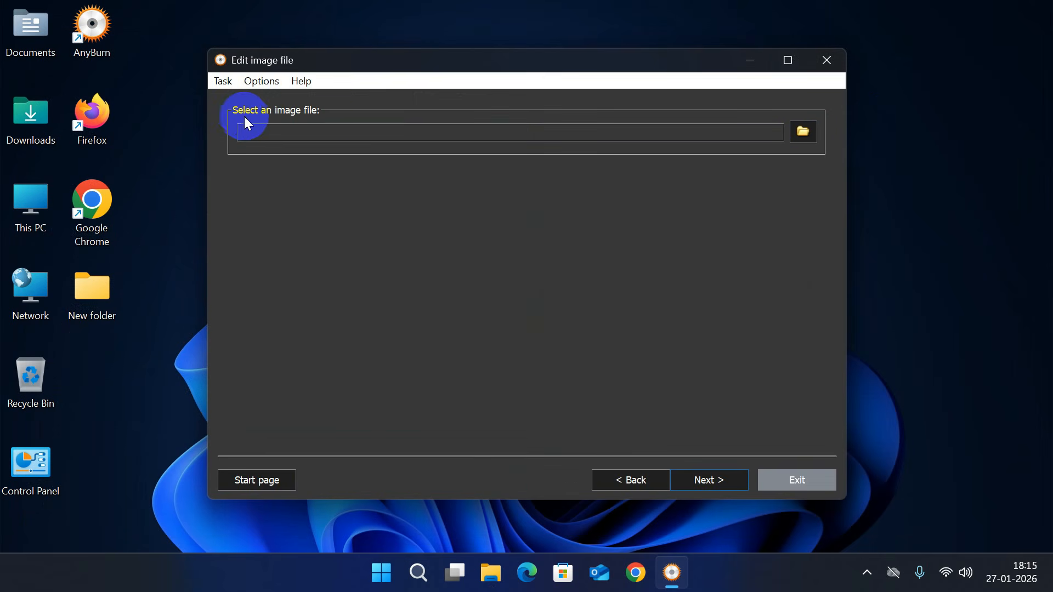
left_click(818, 138)
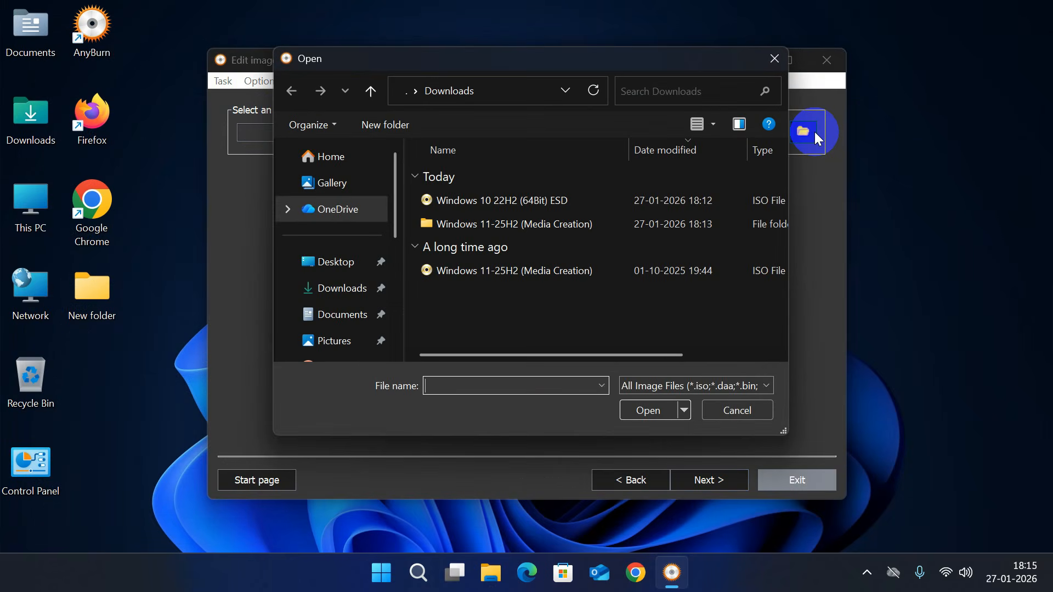
left_click(529, 201)
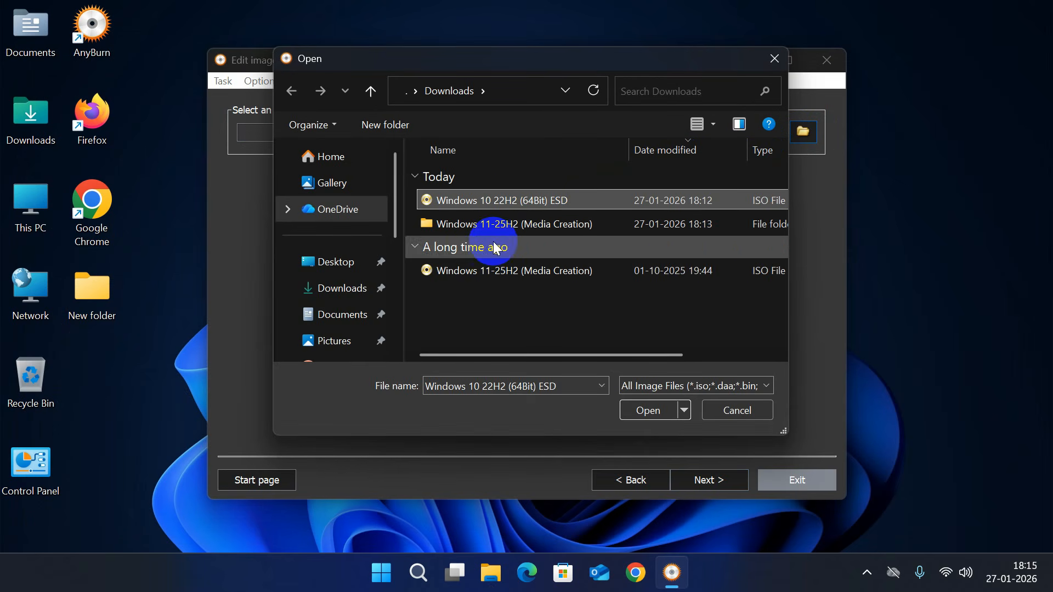
left_click(542, 201)
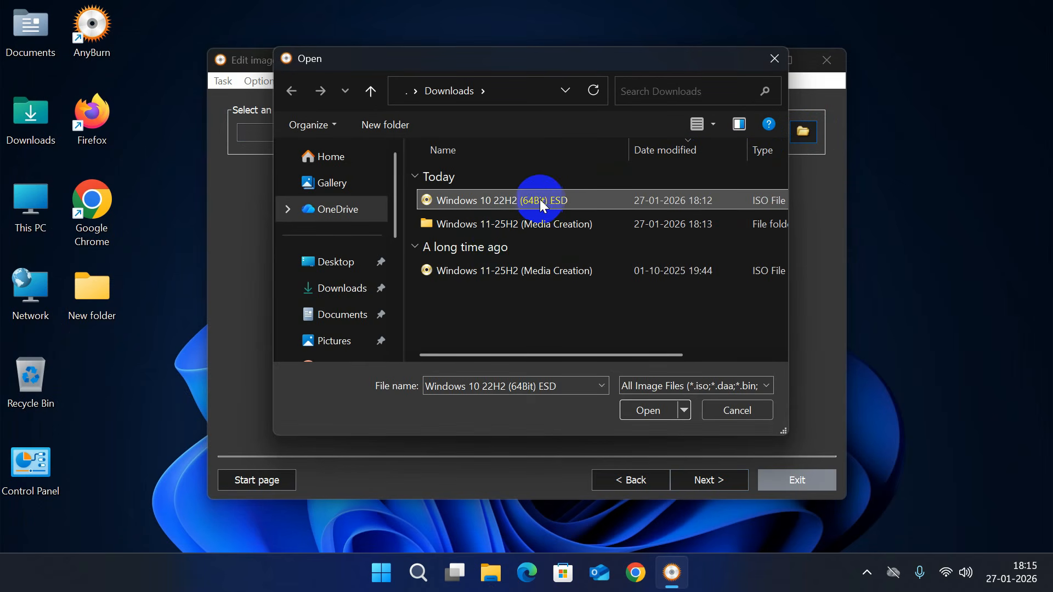
left_click(649, 410)
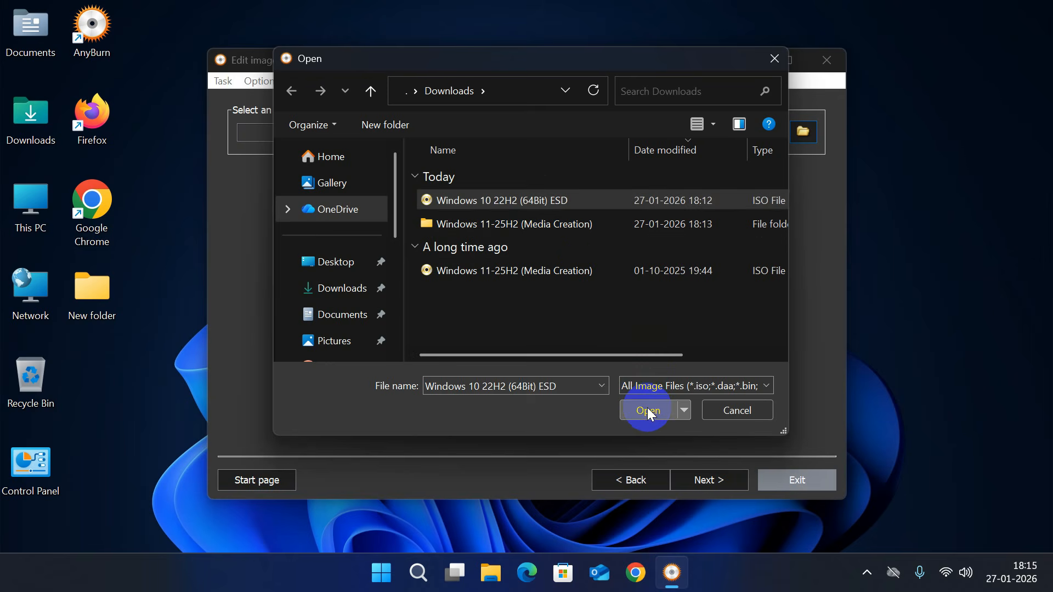
left_click(716, 485)
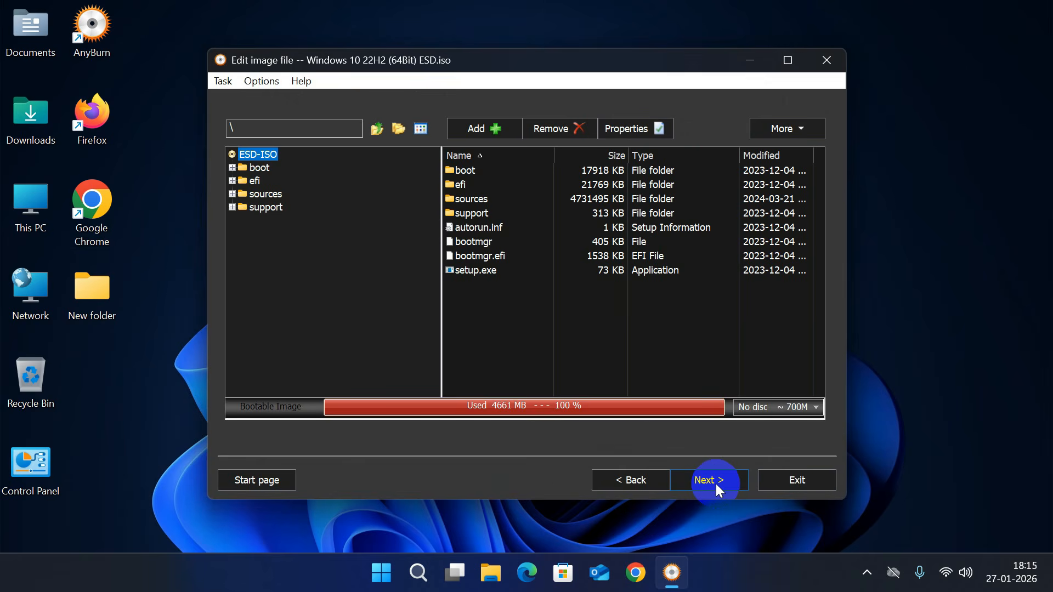
Remove install.esd from the sources folder of the Windows 10 image
double_click(476, 198)
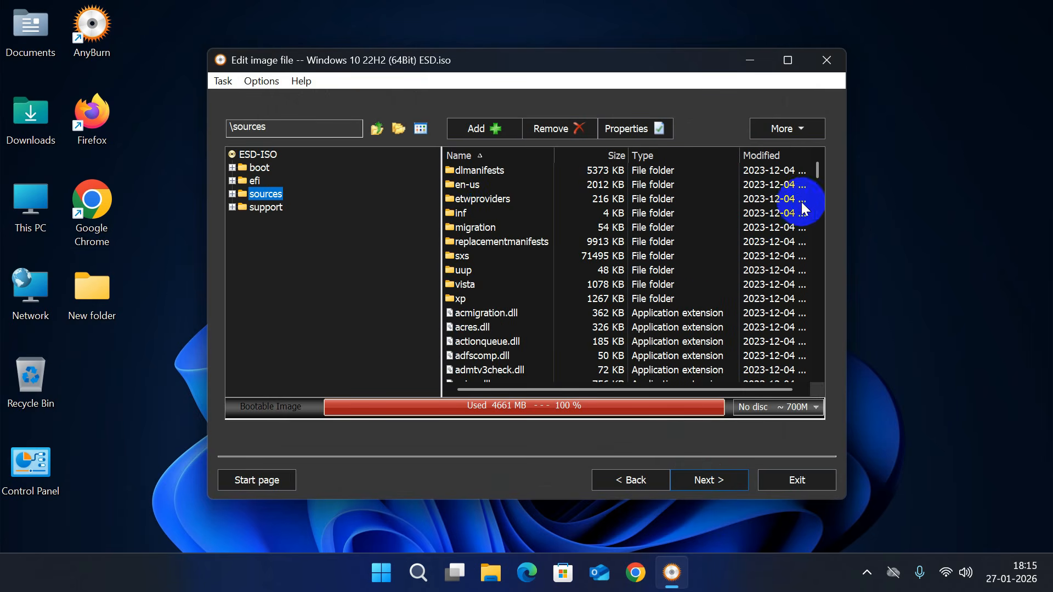
left_click_drag(814, 170, 817, 247)
left_click(470, 215)
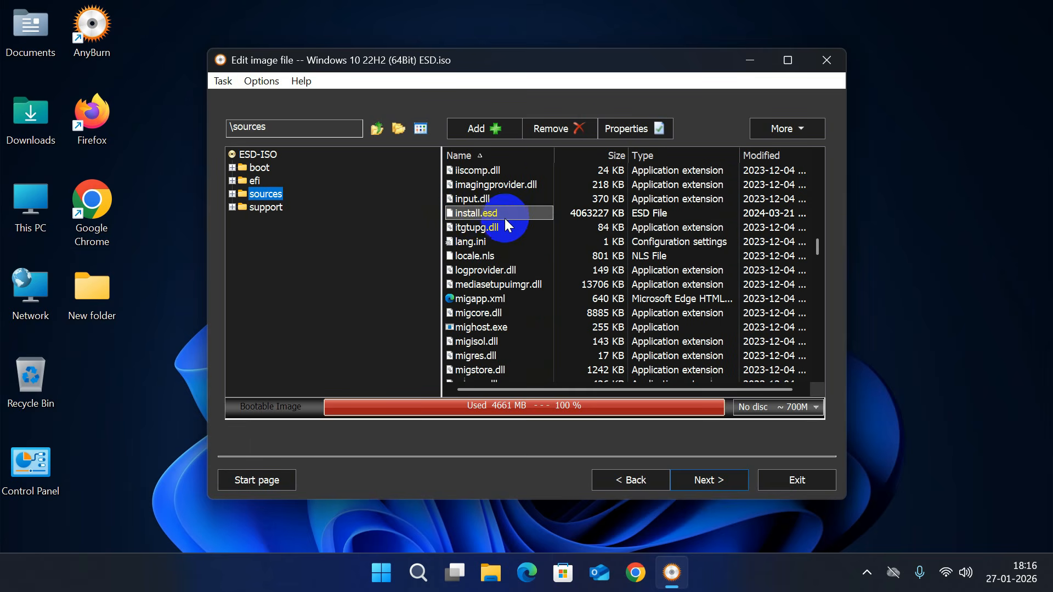
left_click(572, 129)
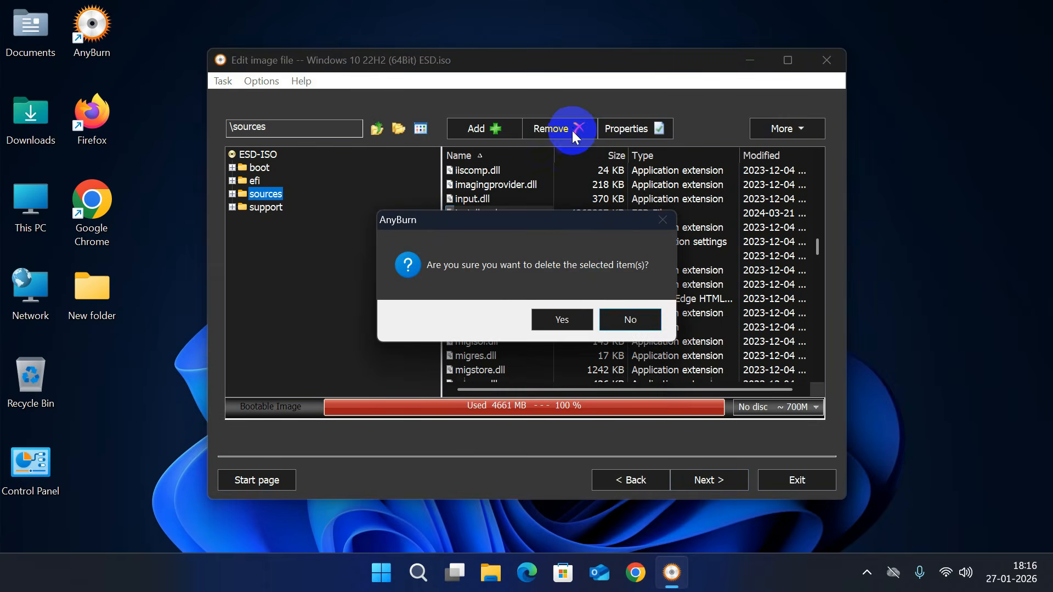
left_click(570, 316)
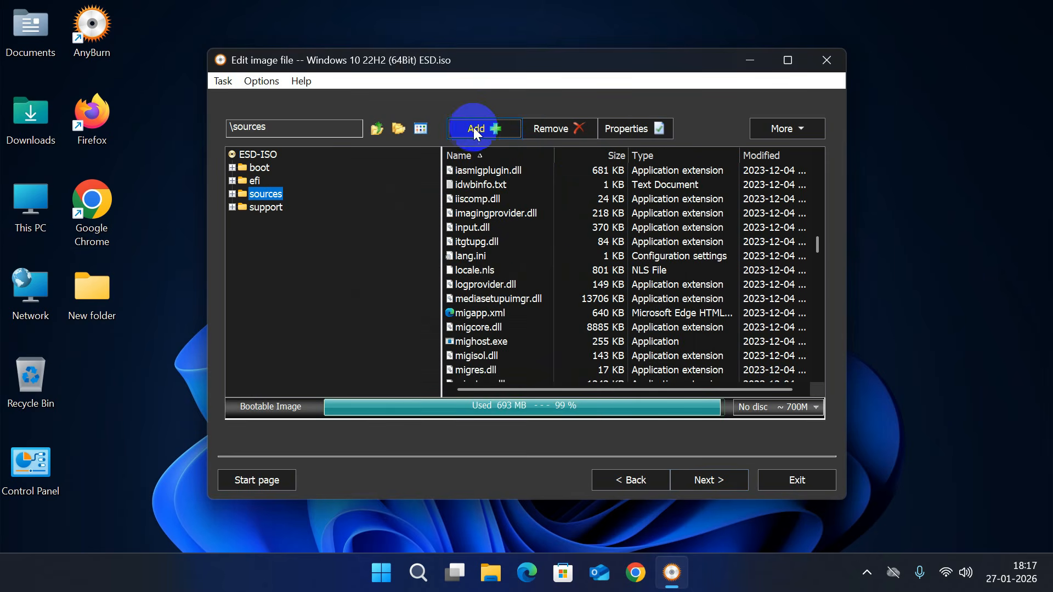
Add install.esd from the sources folder of the extracted Windows 11-25H2 (Media Creation) folder to the image's sources folder
left_click(496, 131)
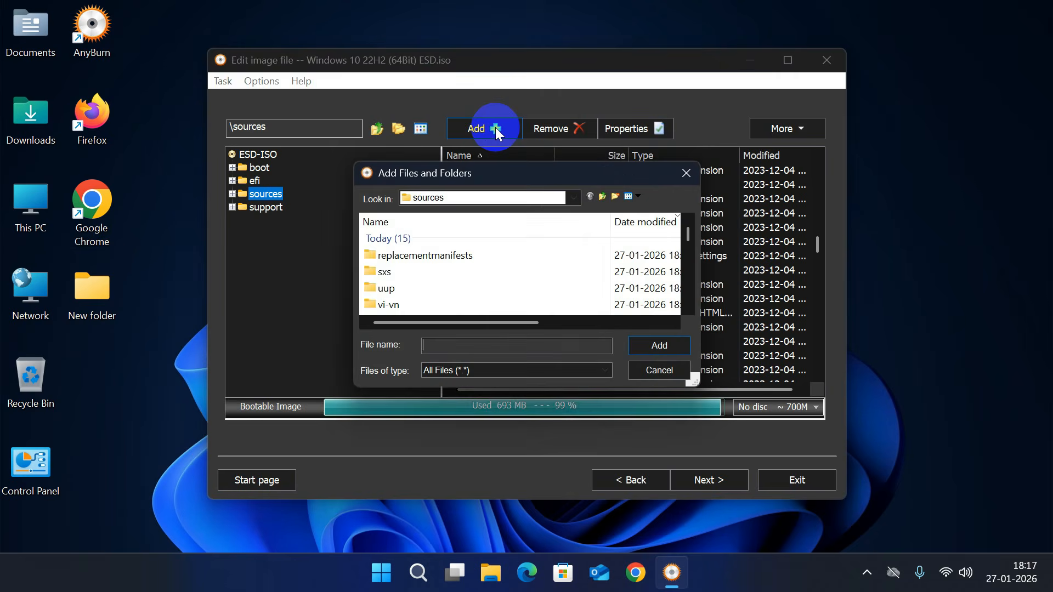
left_click(603, 196)
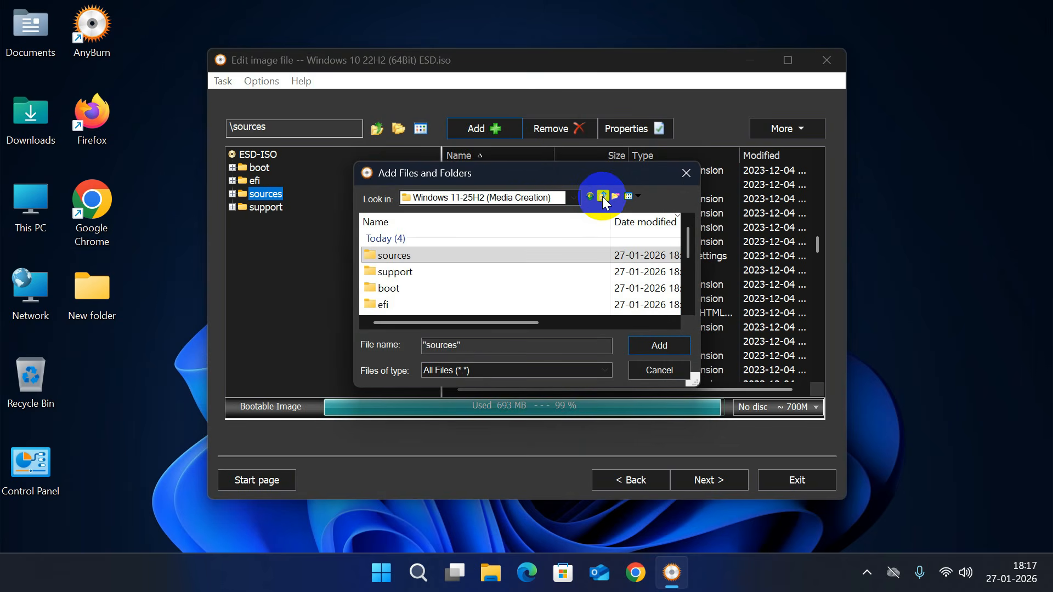
left_click(603, 197)
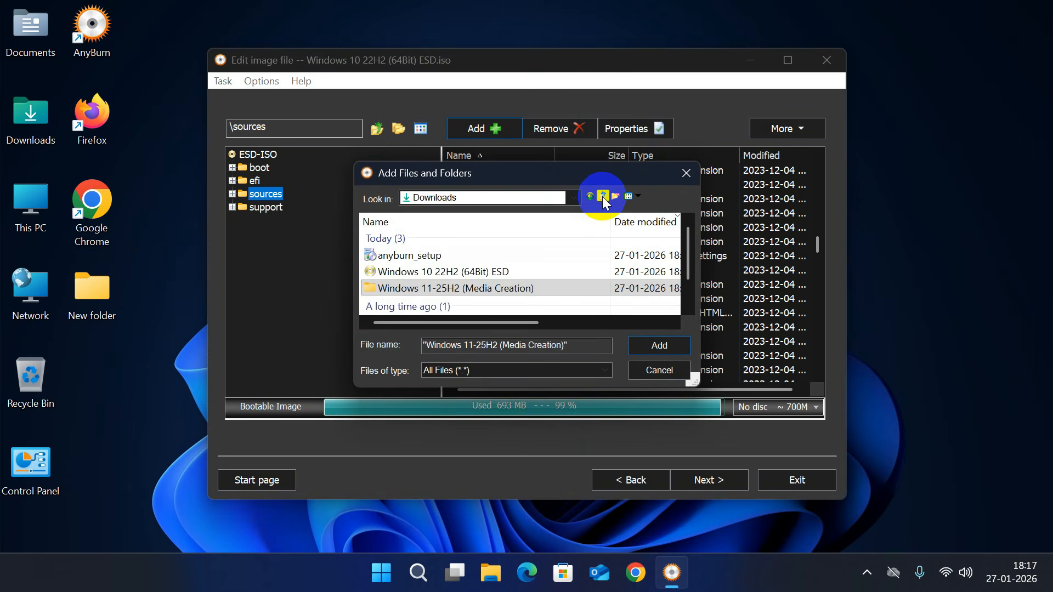
double_click(450, 288)
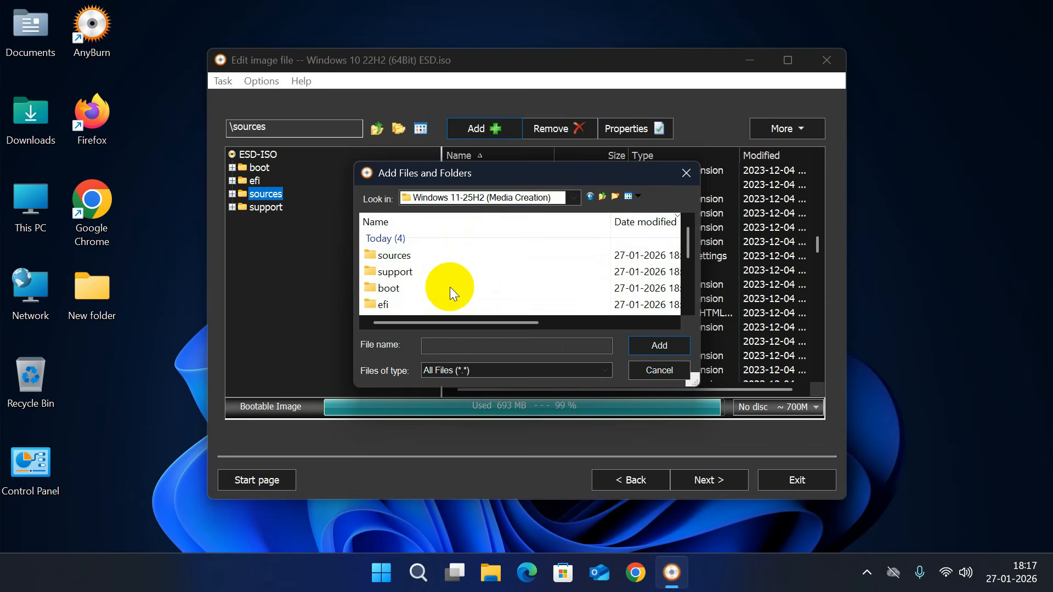
double_click(409, 257)
left_click(688, 309)
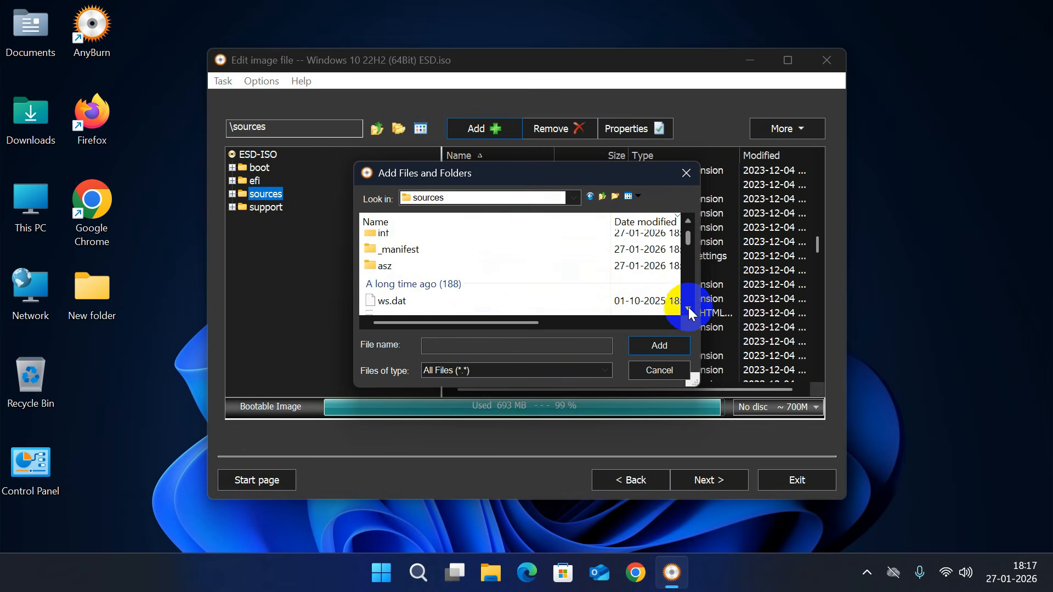
left_click(430, 299)
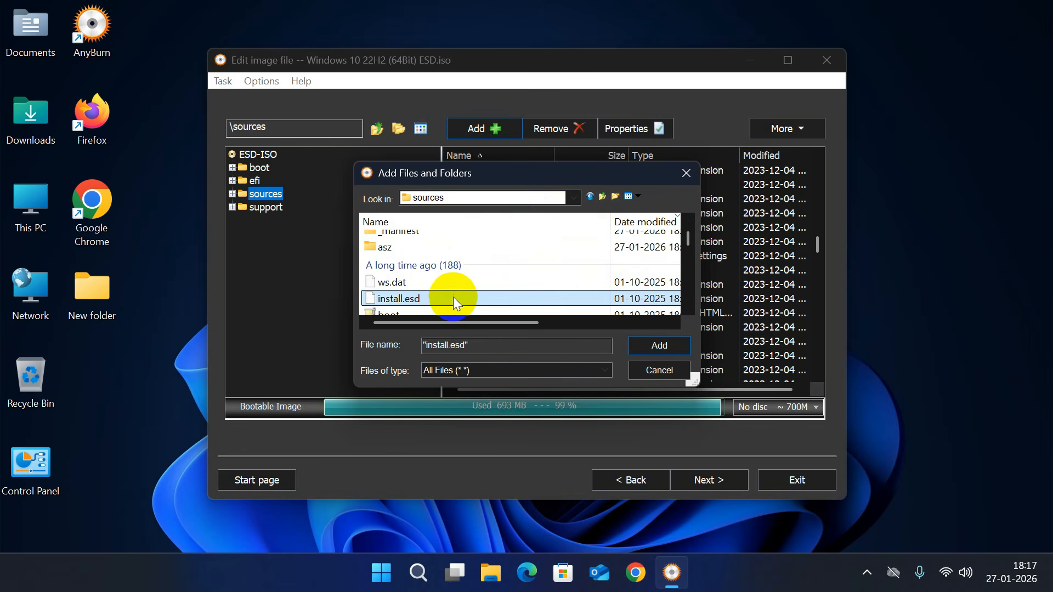
left_click(661, 346)
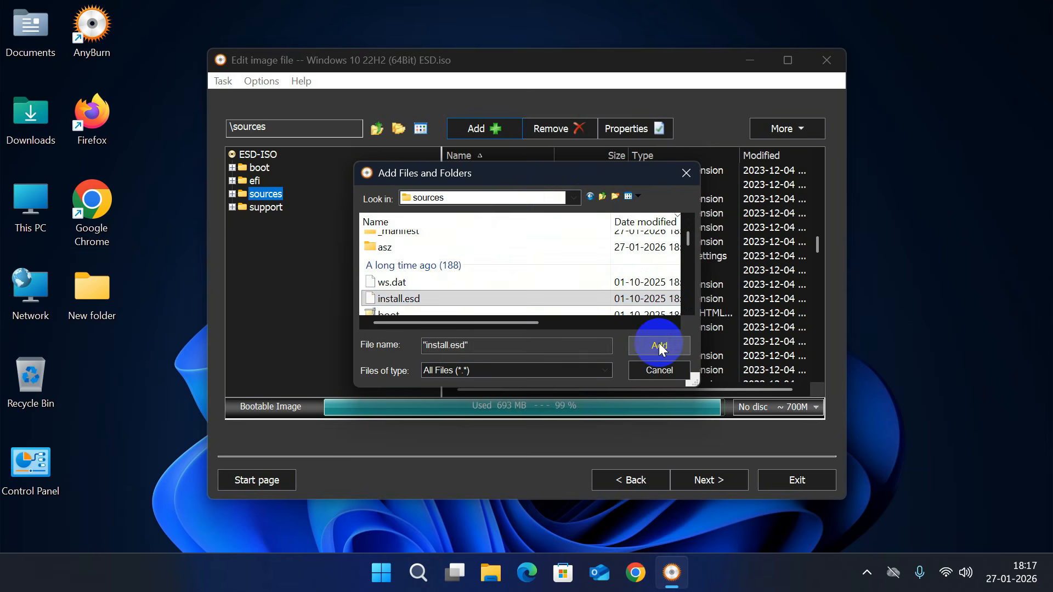
left_click(483, 331)
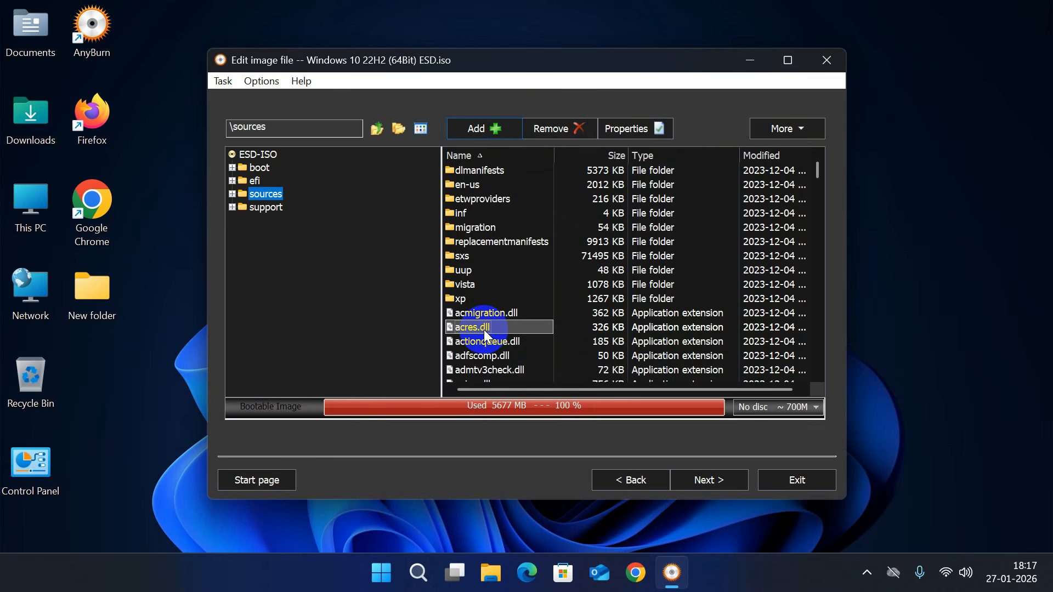
type("in")
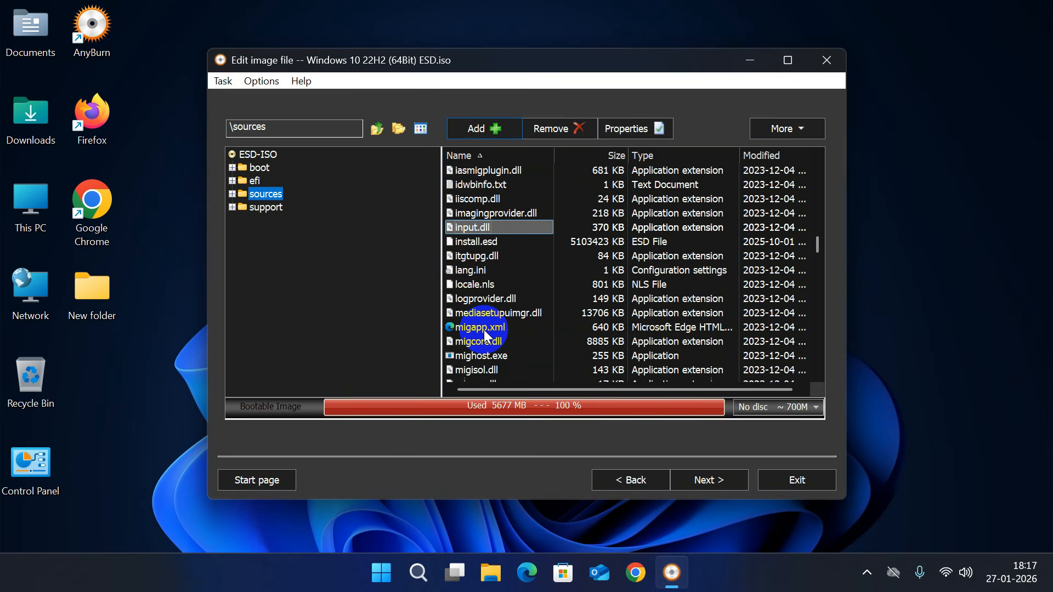
left_click(478, 245)
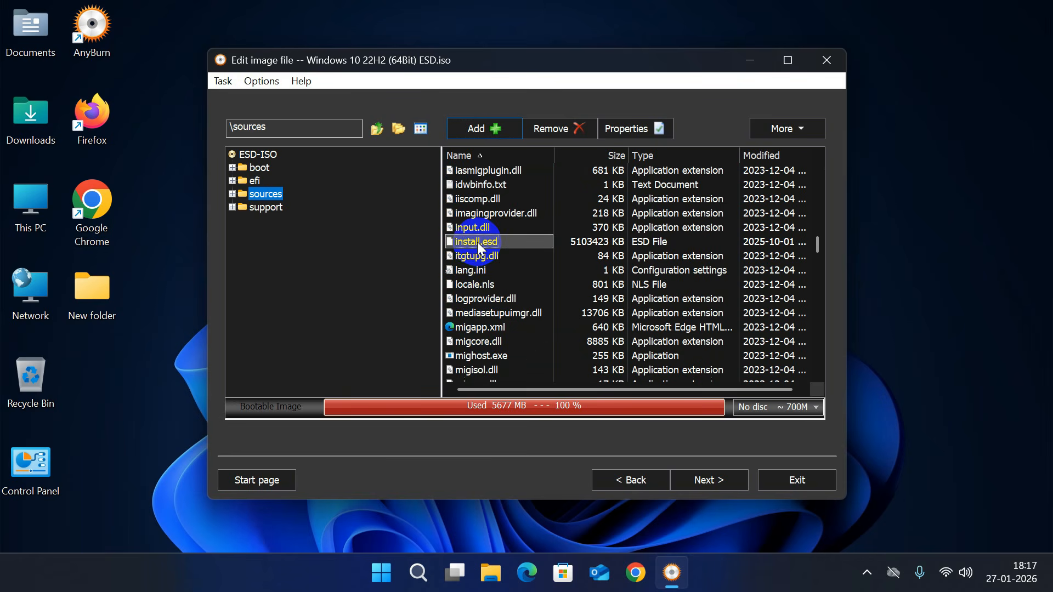
Create the edited image as a standard ISO, overwriting the existing Windows 10 22H2 (64Bit) ESD file, and exit AnyBurn
left_click(706, 481)
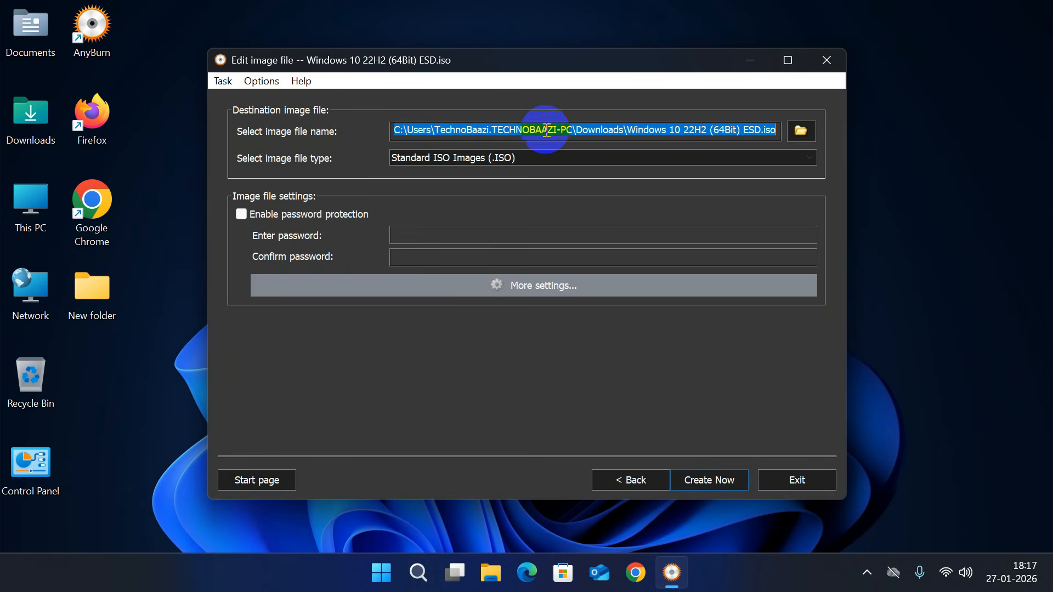
left_click(723, 482)
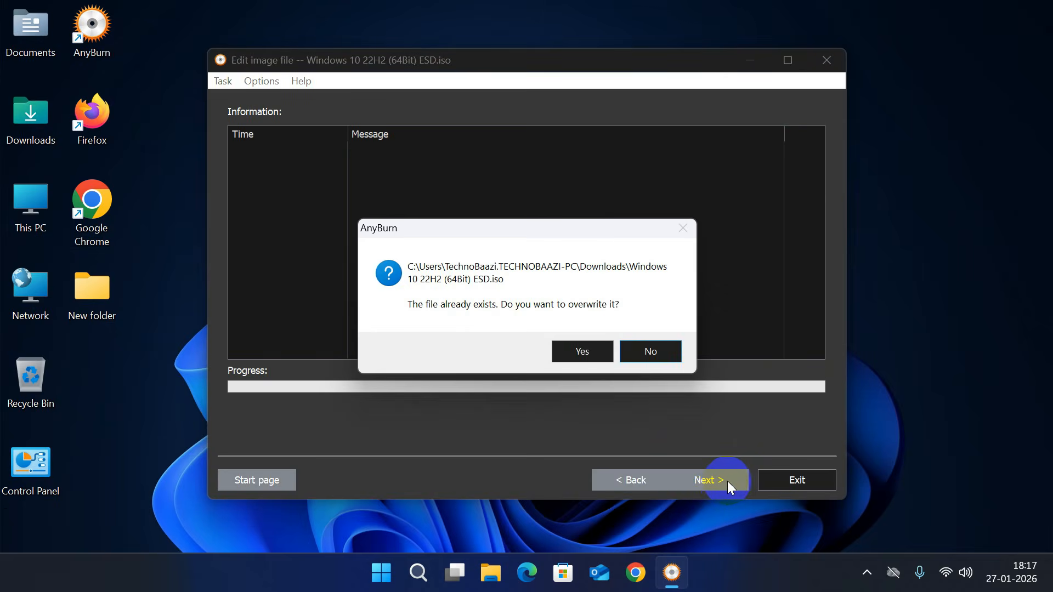
left_click(583, 351)
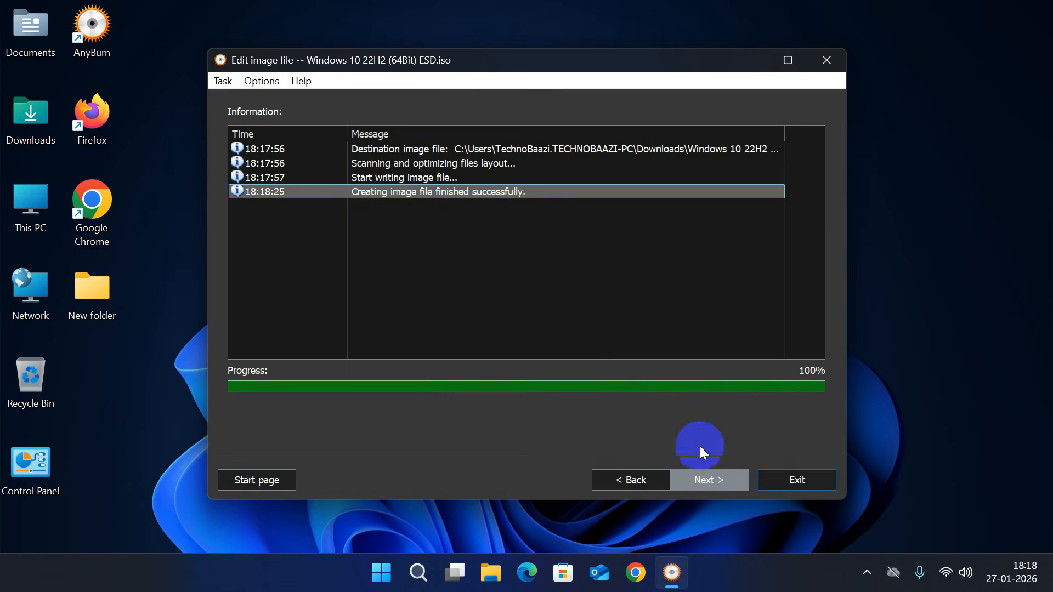
left_click(787, 480)
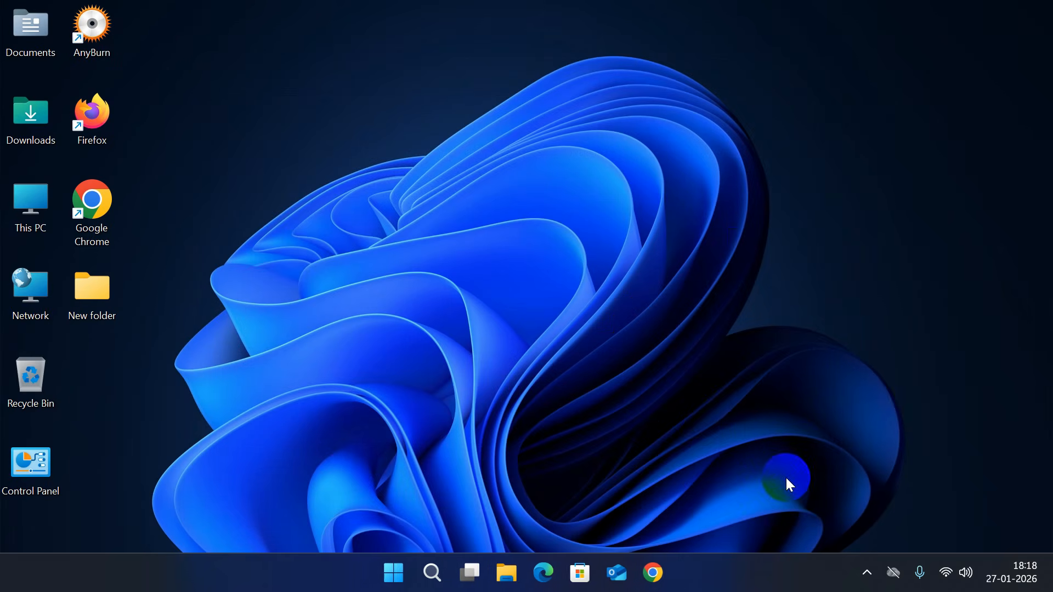
Rename the edited Windows 10 22H2 (64Bit) ESD ISO in Downloads as Windows 11
double_click(41, 121)
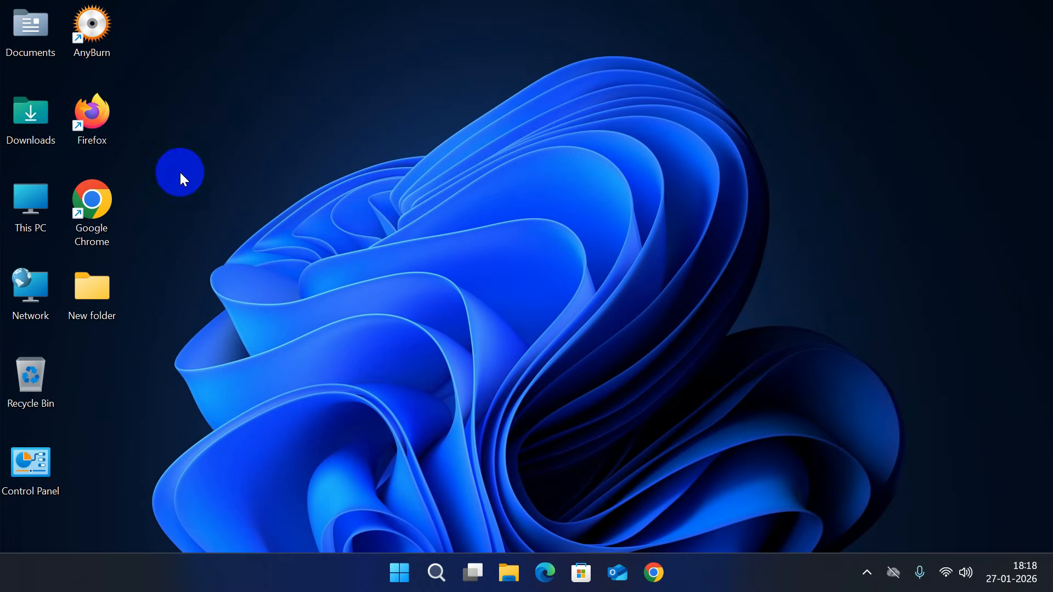
left_click(186, 173)
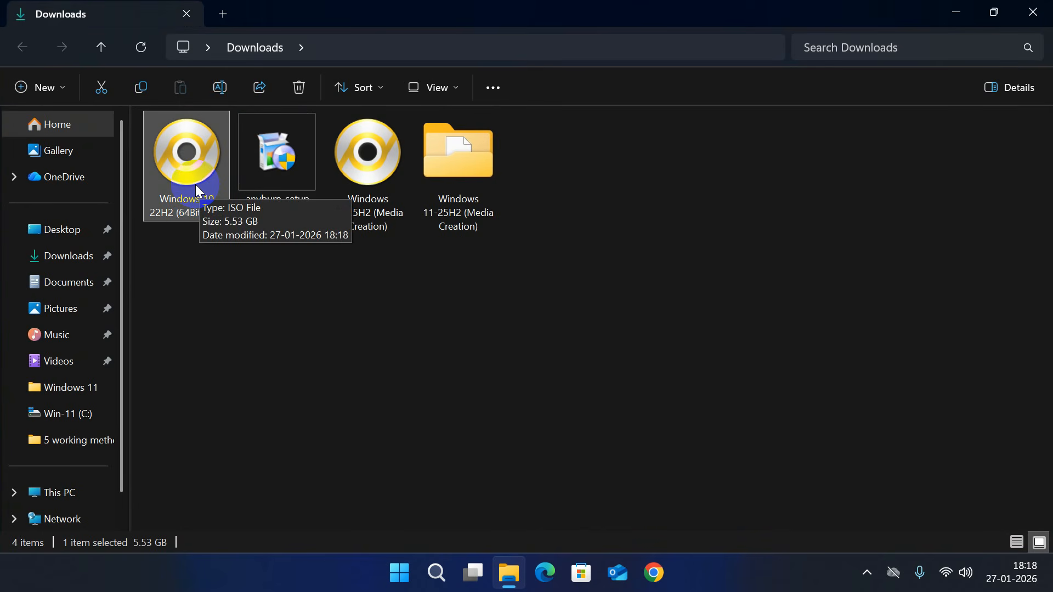
key("F2")
key("End")
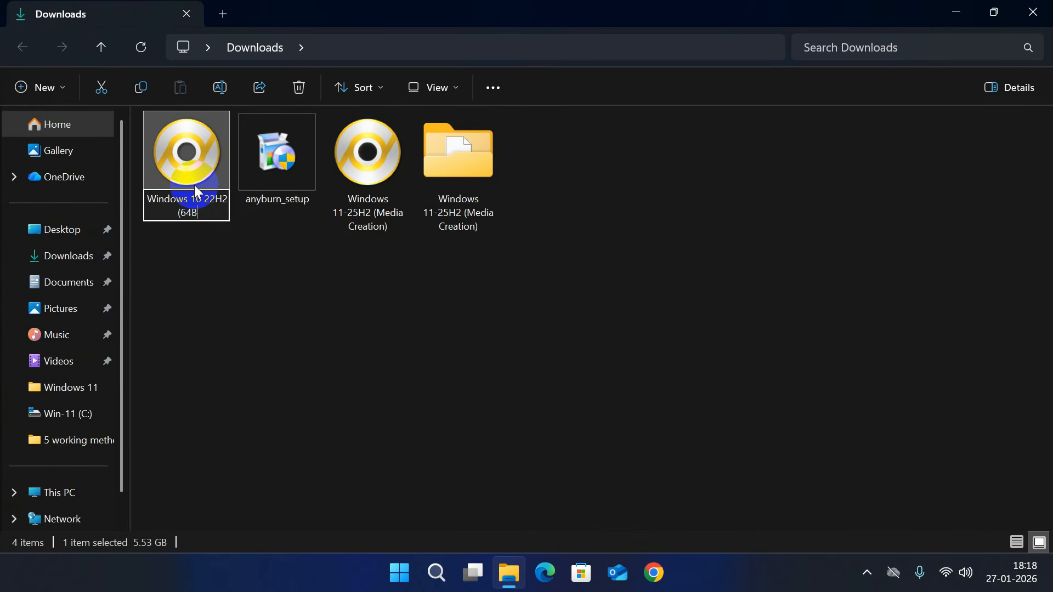
key("BackSpace")
key("BackSpace")
key("BackSpace")
key("BackSpace")
key("BackSpace")
key("BackSpace")
key("BackSpace")
key("BackSpace")
key("BackSpace")
key("BackSpace")
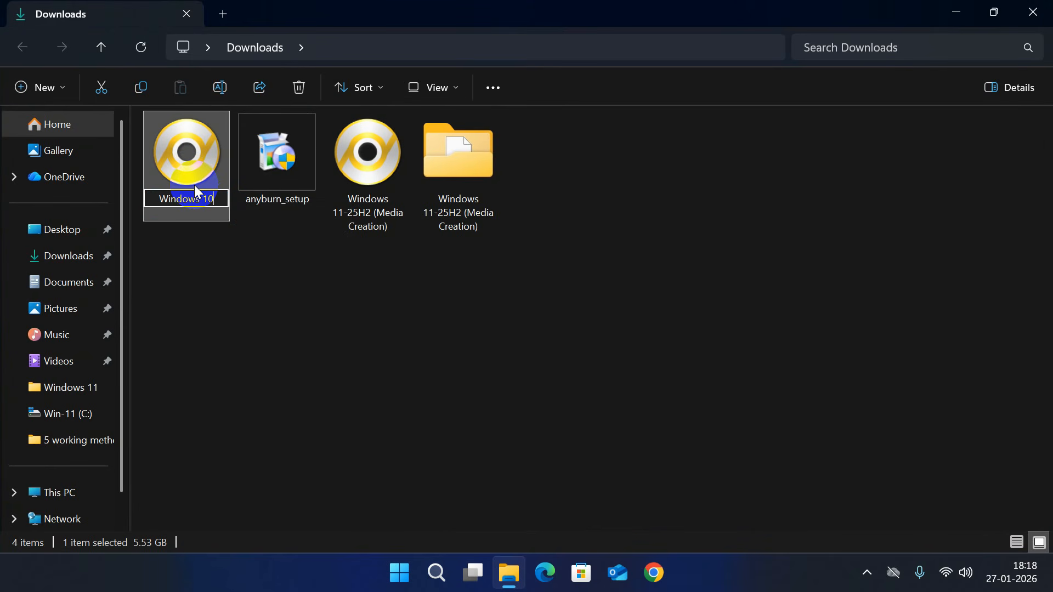
key("BackSpace")
type("1")
key("Return")
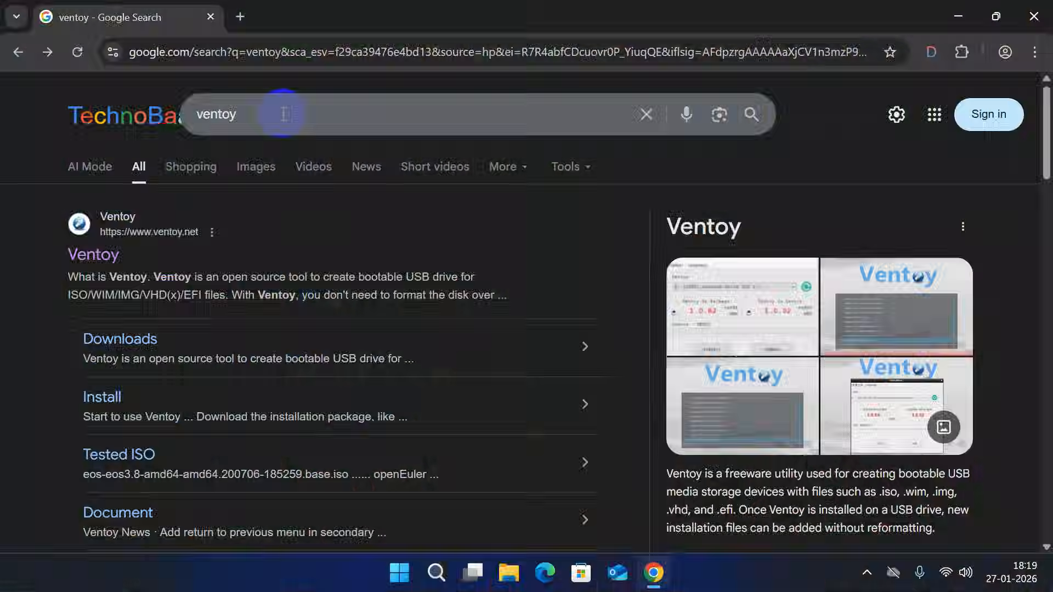
In Chrome, open the official Ventoy site from the search results and download ventoy-1.1.10-windows.zip through SourceForge
left_click_drag(284, 114, 152, 114)
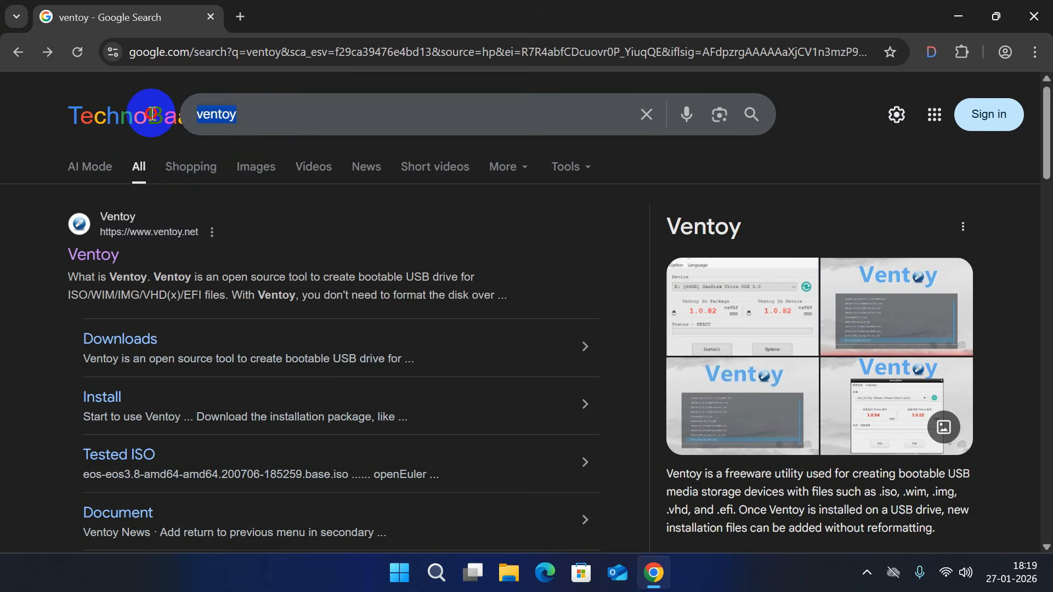
left_click(92, 257)
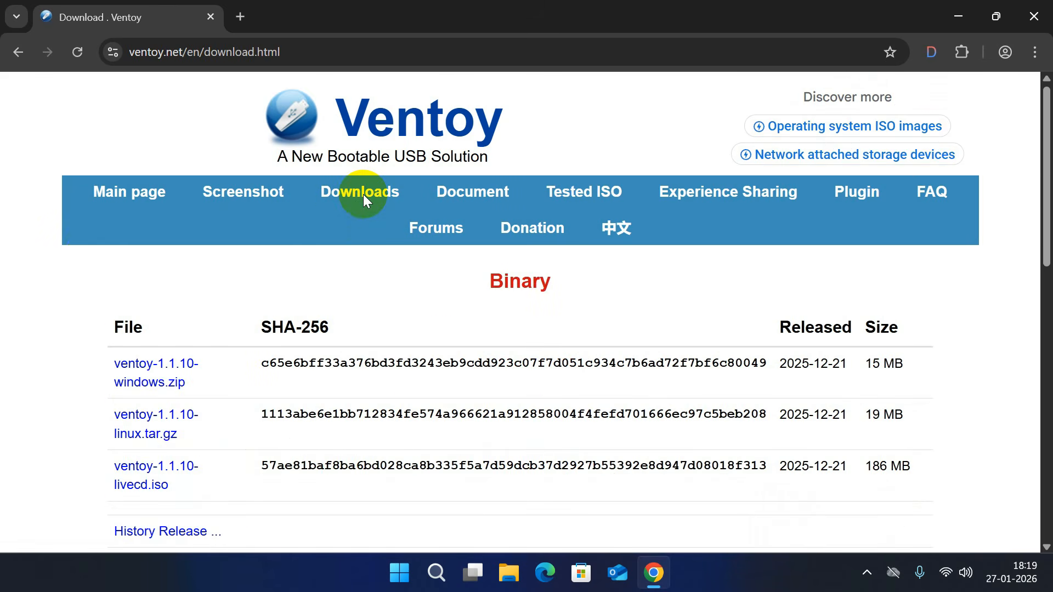
left_click(138, 386)
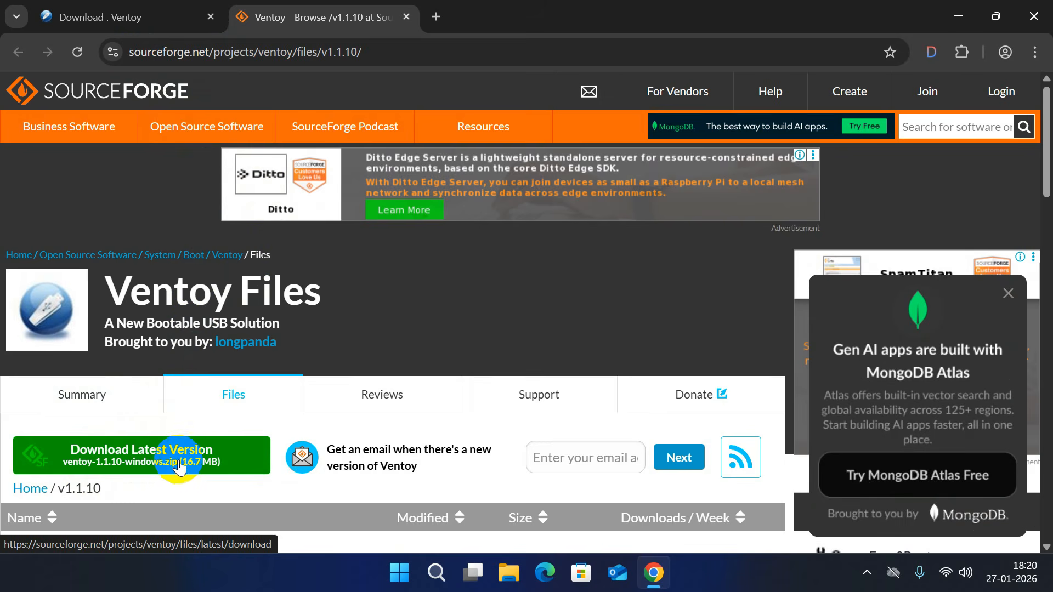
left_click(183, 464)
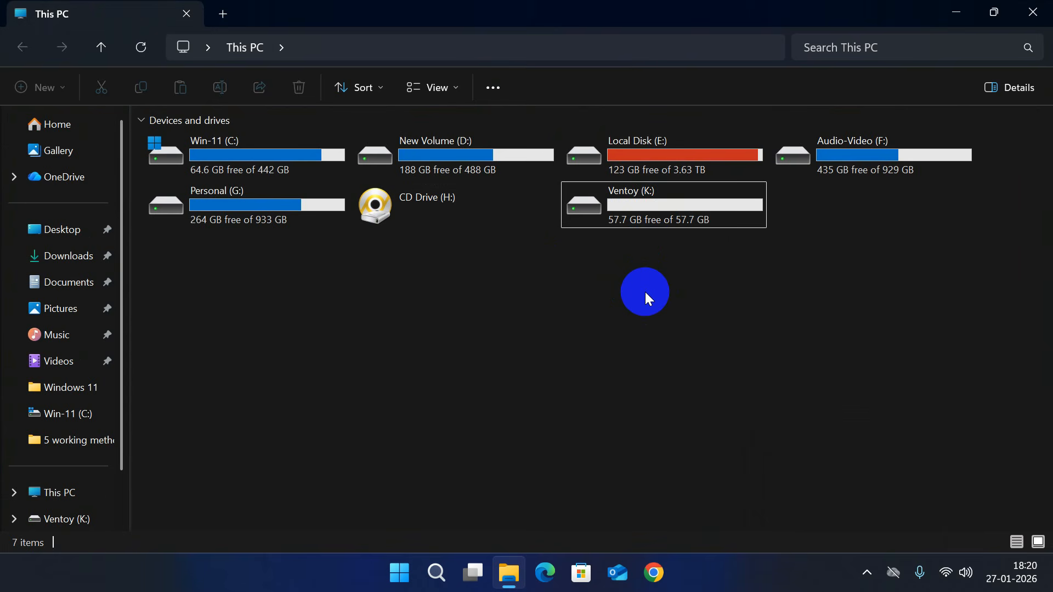
In File Explorer, extract the ventoy-1.1.10-windows archive in Downloads into a folder of the same name
left_click(647, 220)
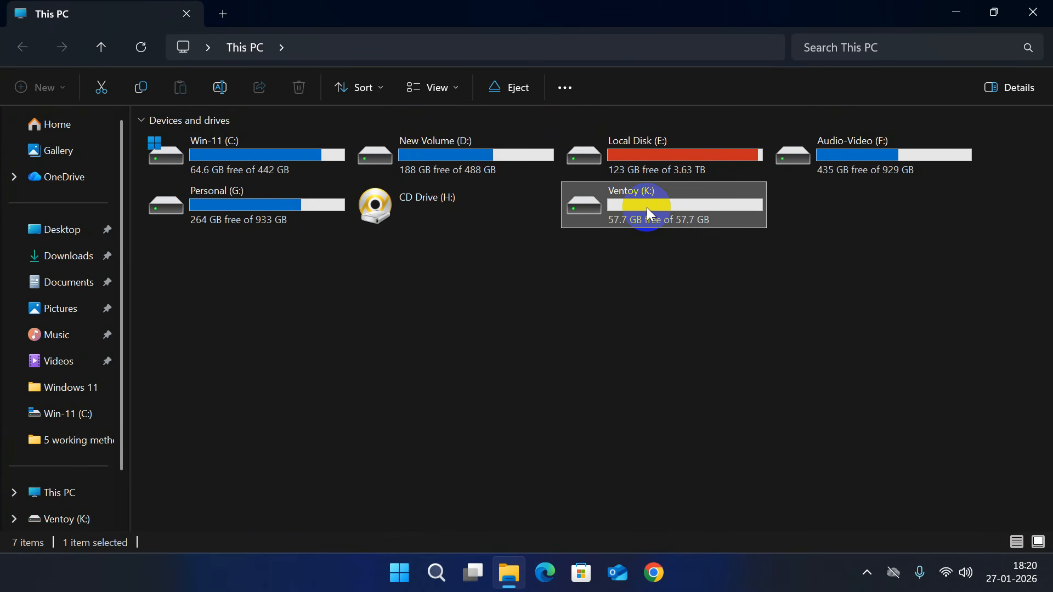
left_click(74, 258)
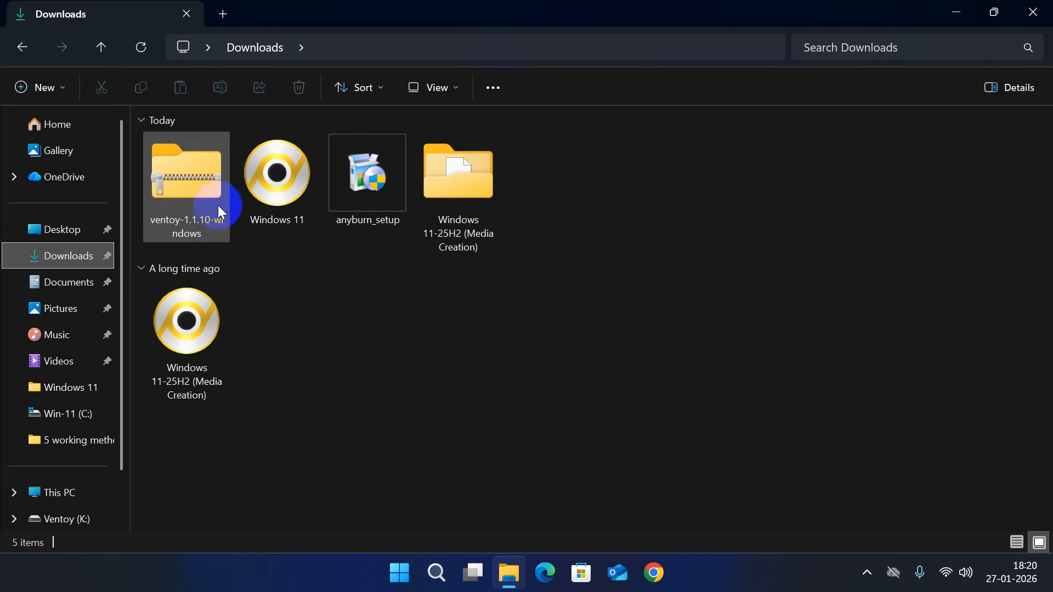
right_click(181, 173)
left_click(235, 227)
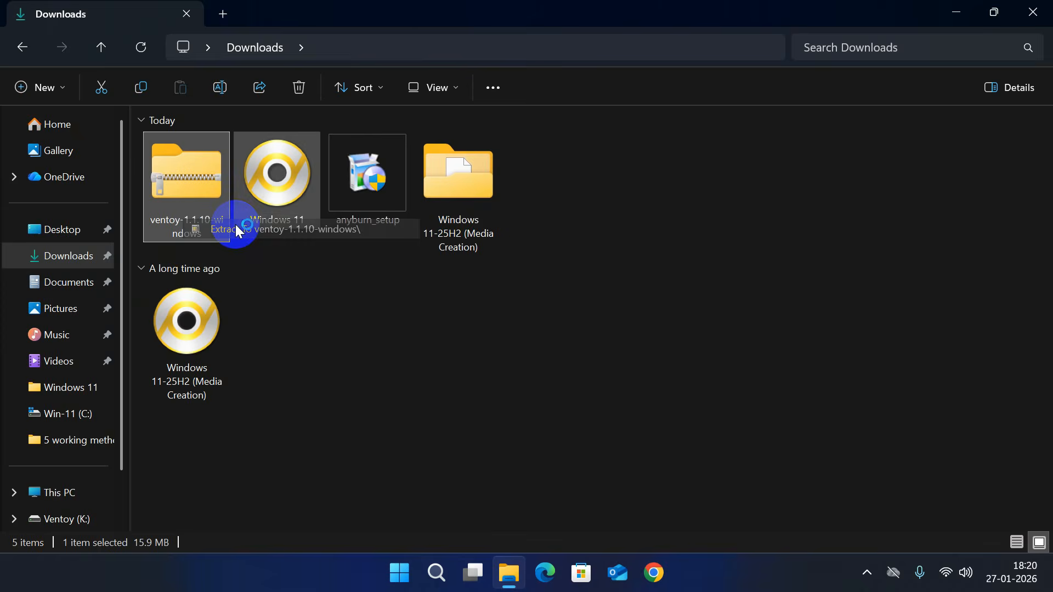
Open the extracted ventoy-1.1.10 folder and run Ventoy2Disk as administrator, allowing it to make changes to the device
double_click(549, 173)
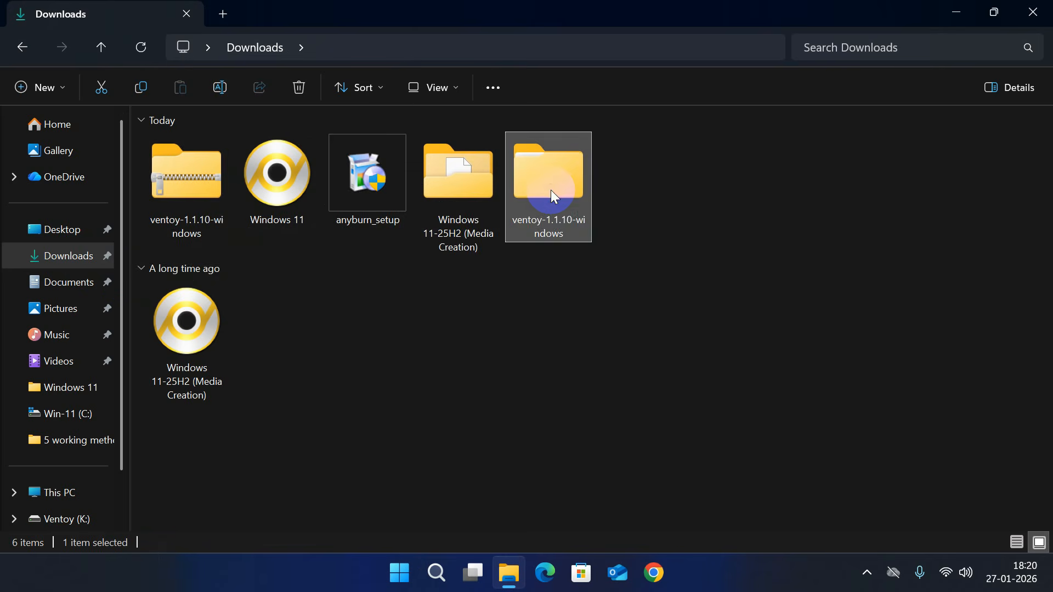
double_click(227, 169)
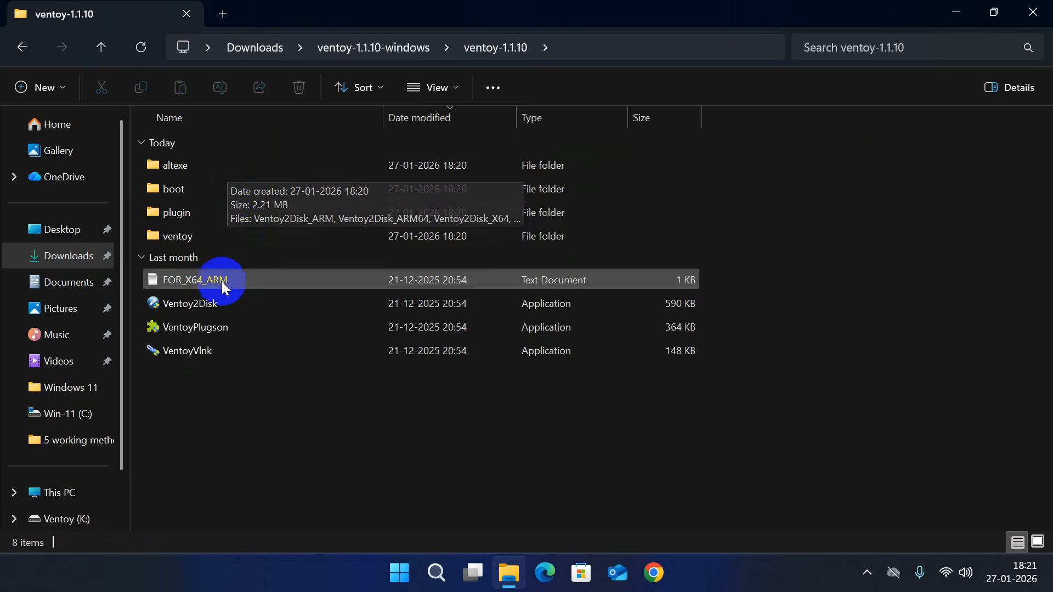
left_click(217, 298)
right_click(207, 303)
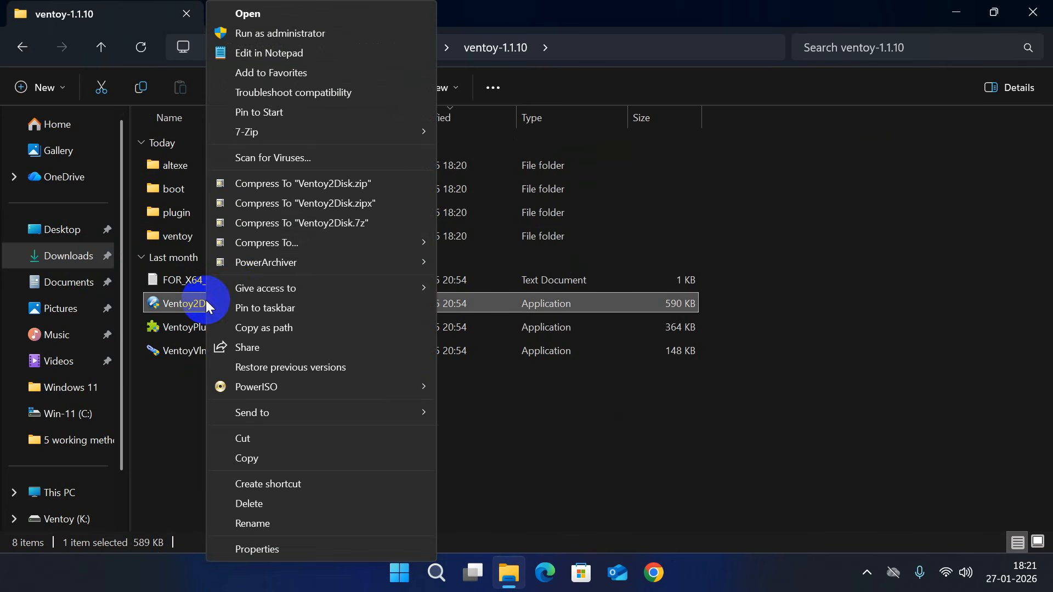
left_click(253, 34)
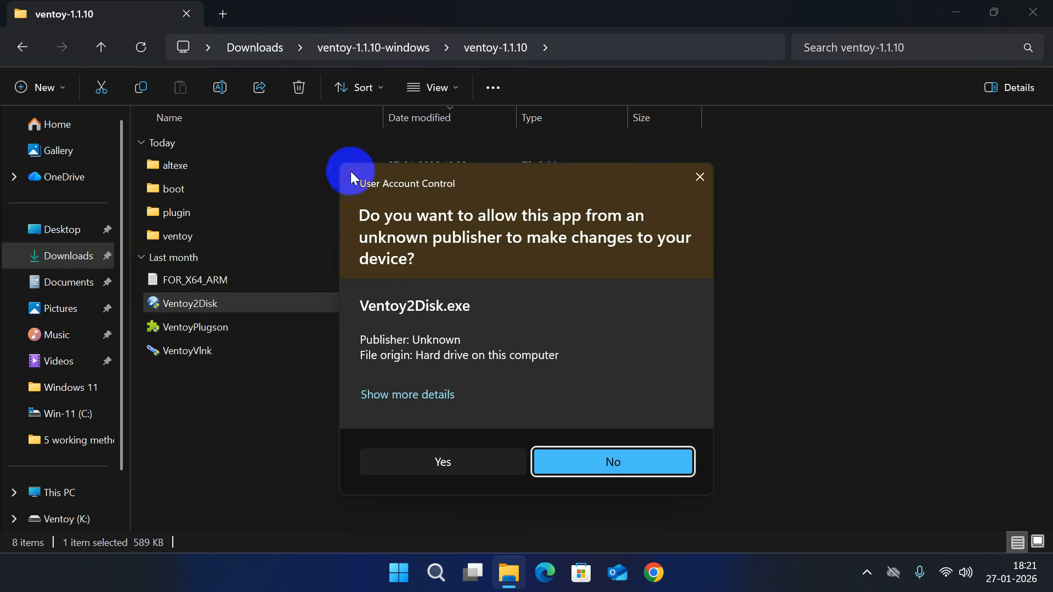
left_click(486, 466)
Install Ventoy on the 64GB Kingston DataTraveler 3.0 drive, agree to format it, and exit Ventoy2Disk
left_click(508, 215)
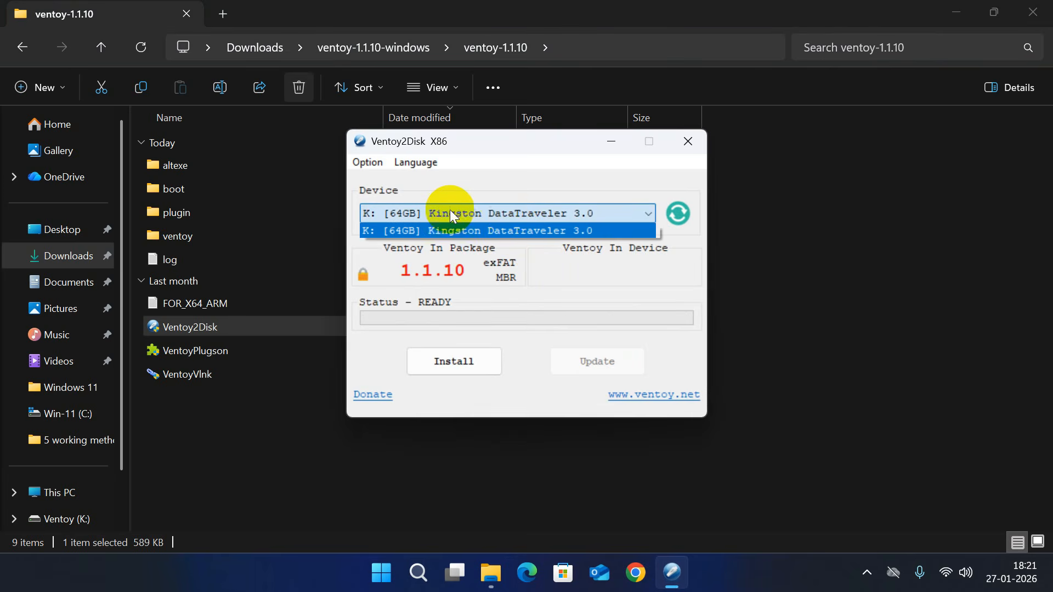
left_click(469, 231)
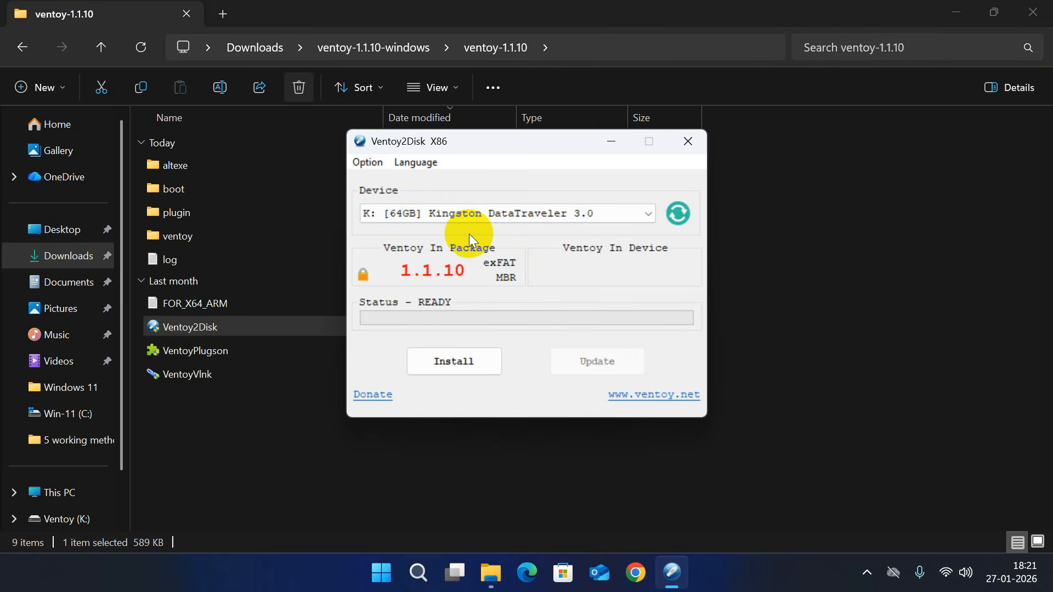
left_click(453, 361)
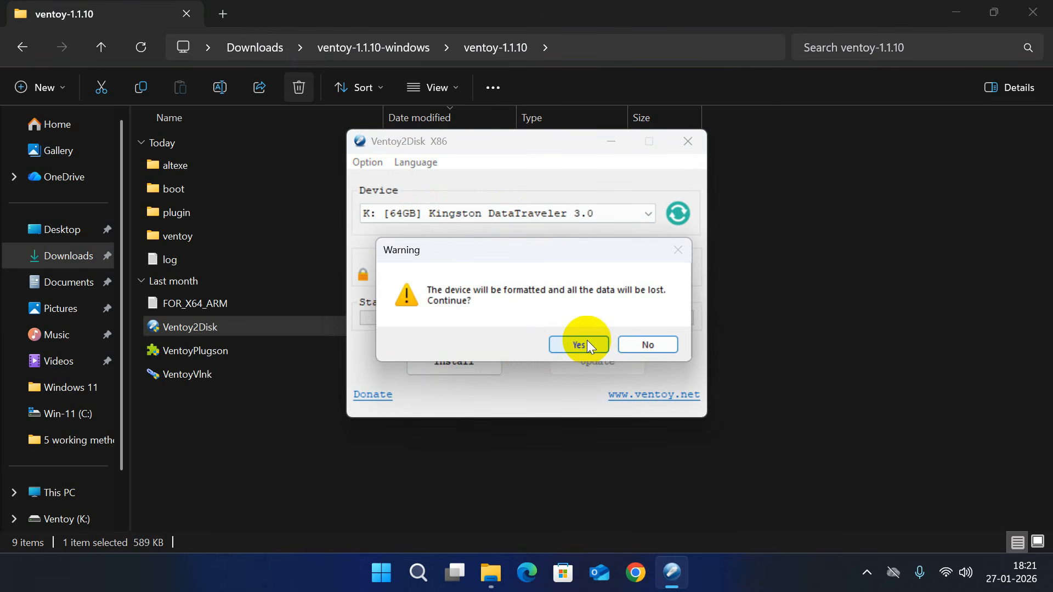
left_click(587, 343)
left_click(587, 344)
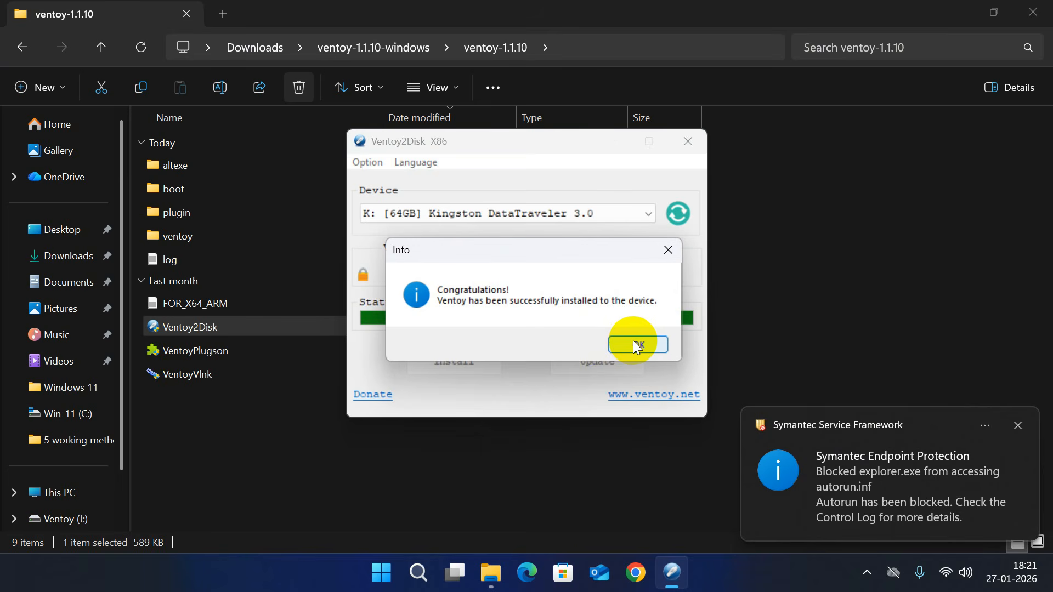
left_click(636, 346)
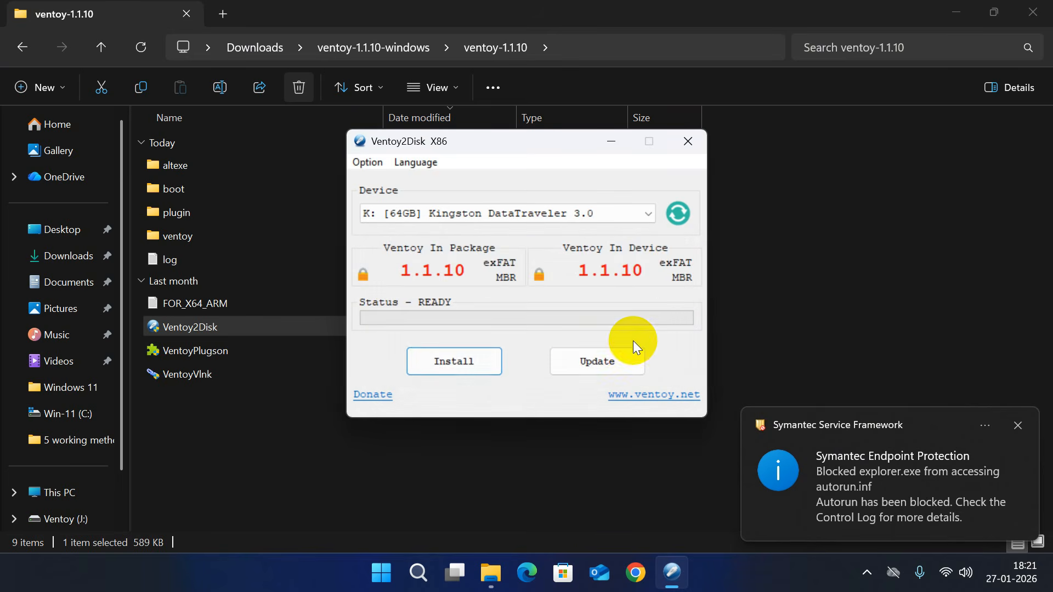
left_click(686, 141)
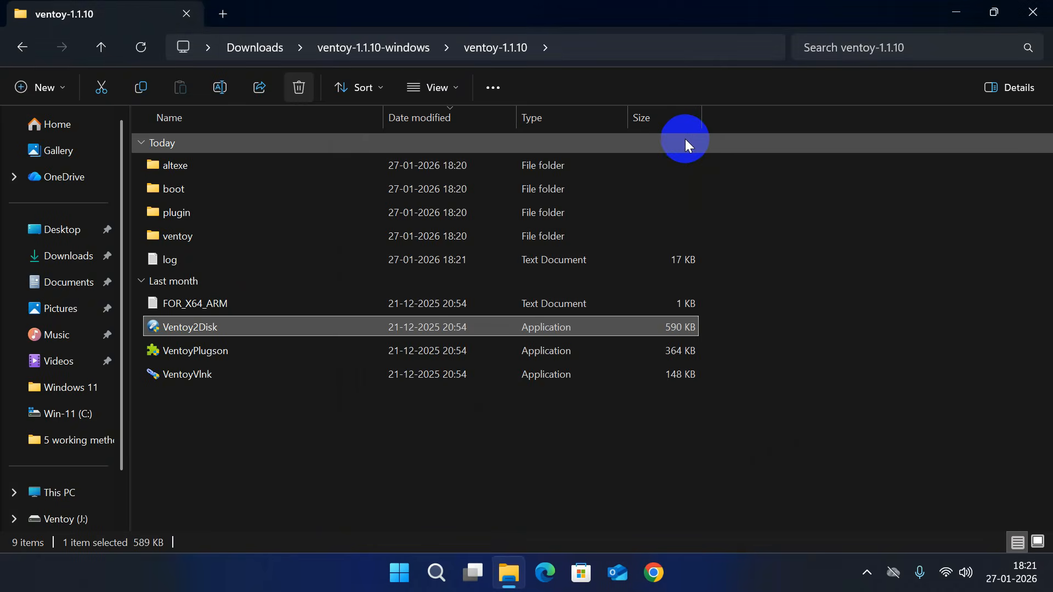
Copy the Windows 11 ISO from Downloads to the root of the Ventoy (J:) drive
left_click(70, 268)
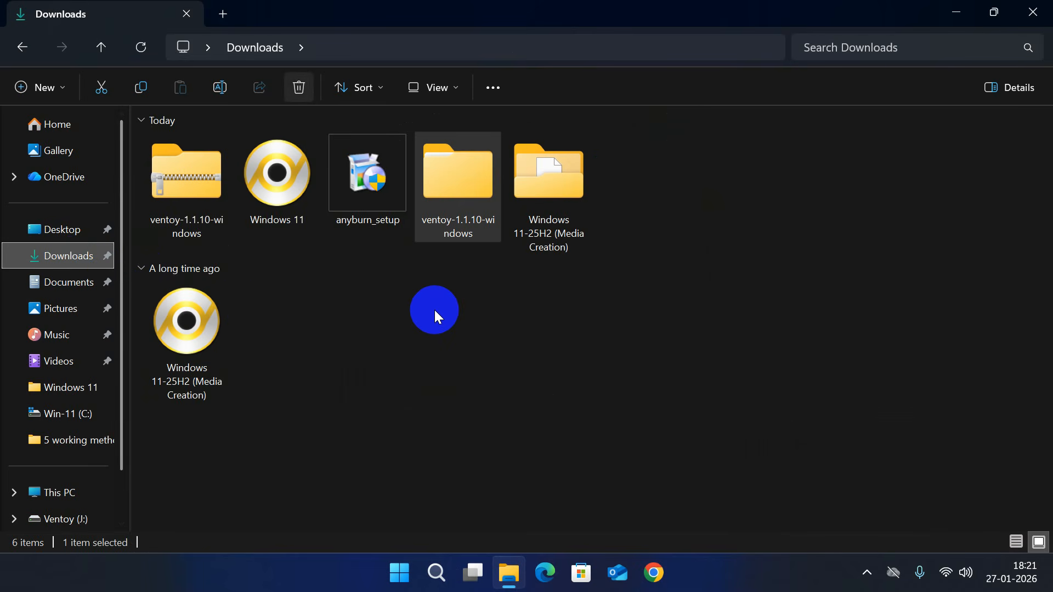
left_click(286, 195)
right_click(286, 192)
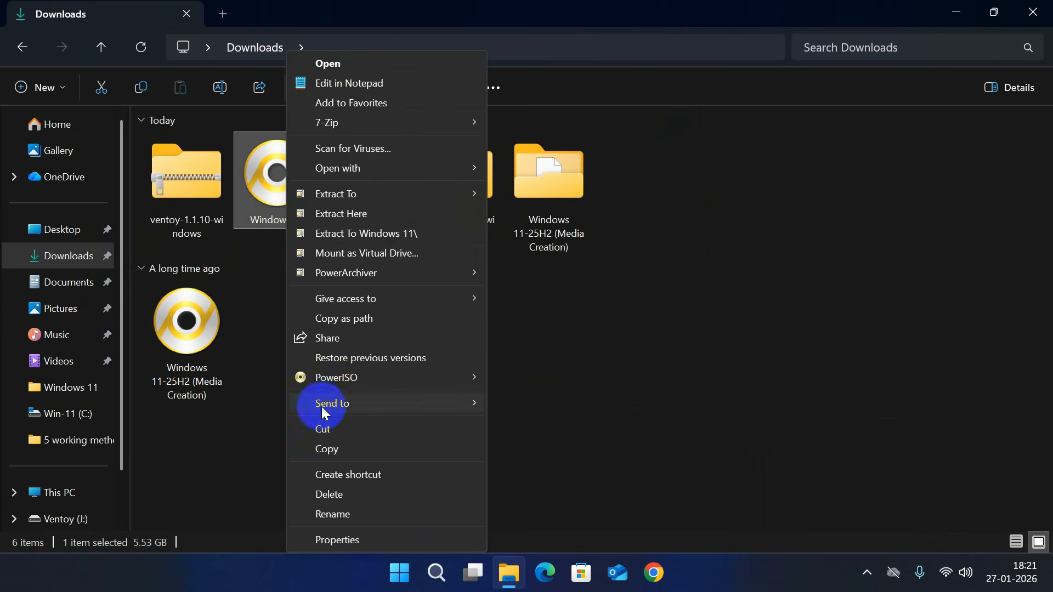
left_click(348, 449)
left_click(59, 493)
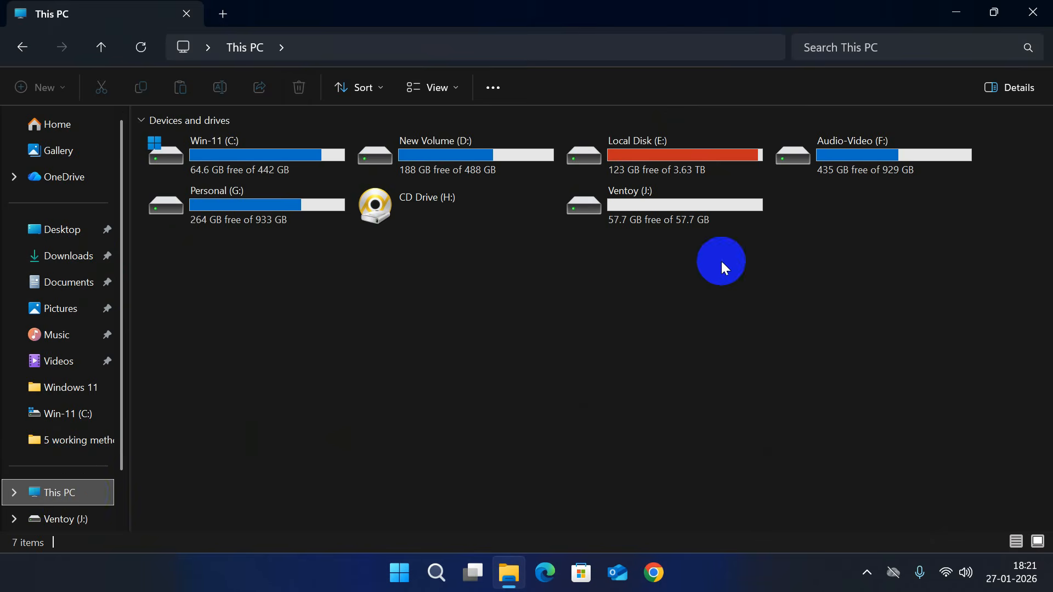
double_click(687, 210)
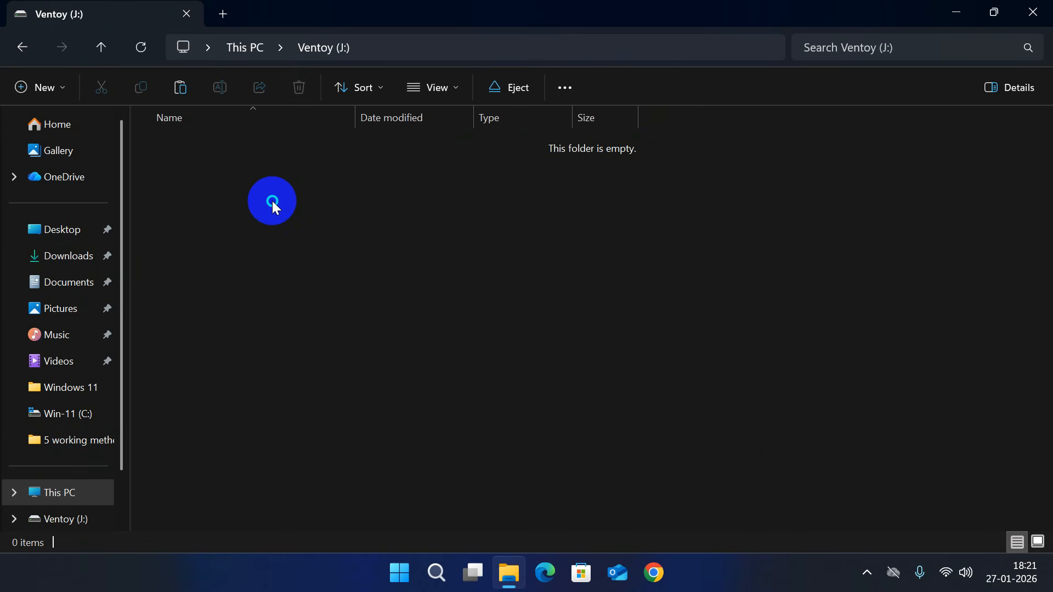
right_click(273, 200)
left_click(316, 322)
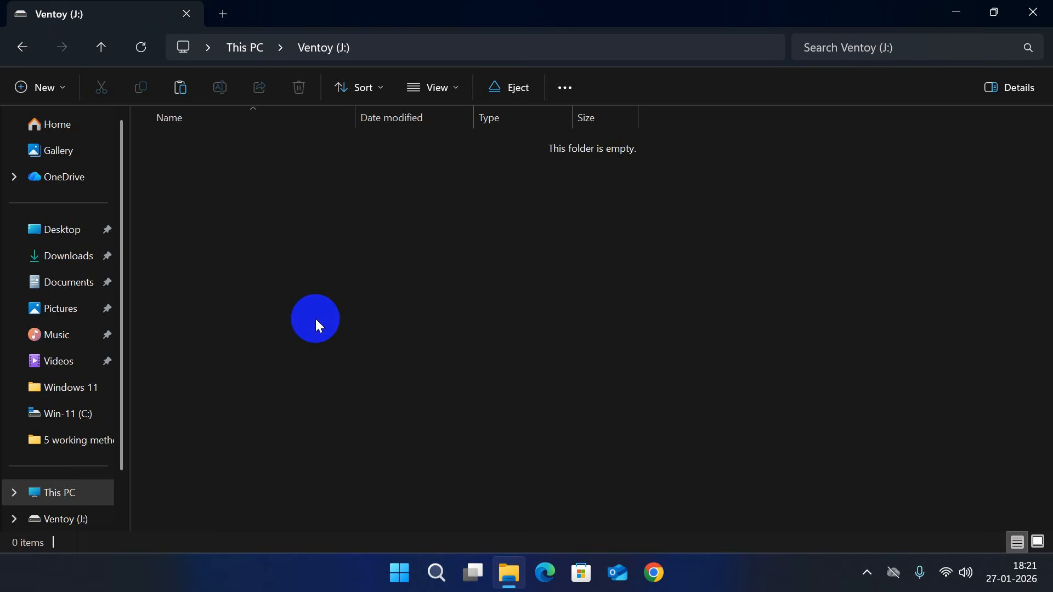